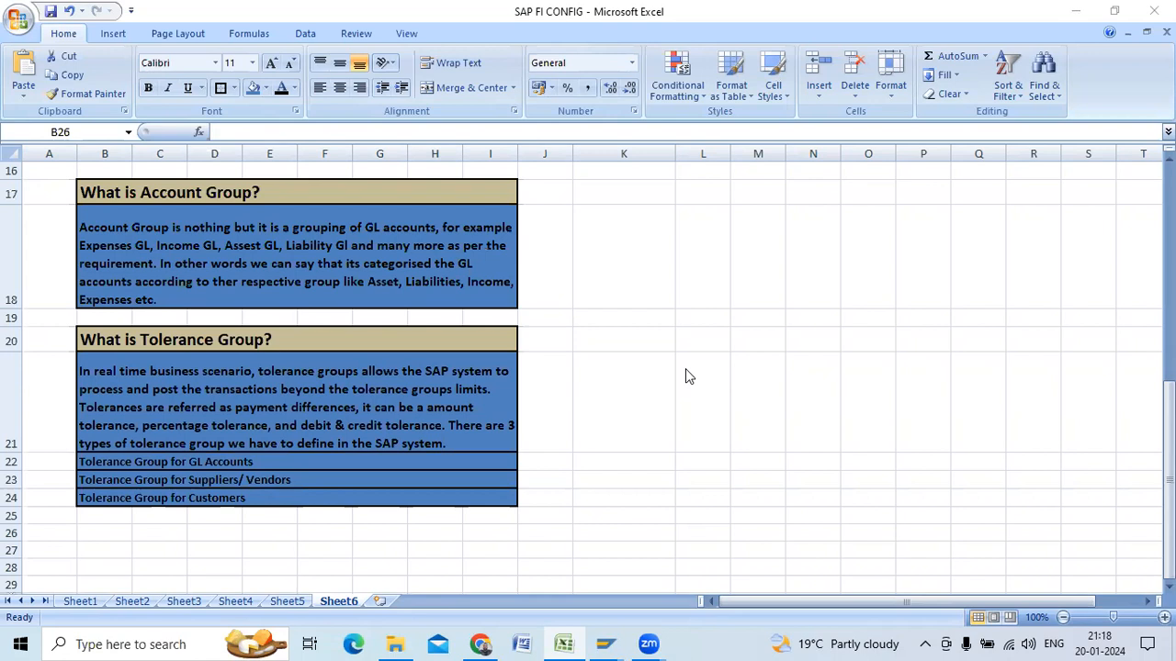
- Add the line "TOLERANCE Group for Employees" in cell B25 below the list of tolerance group types
scroll(542, 355, "up", 4)
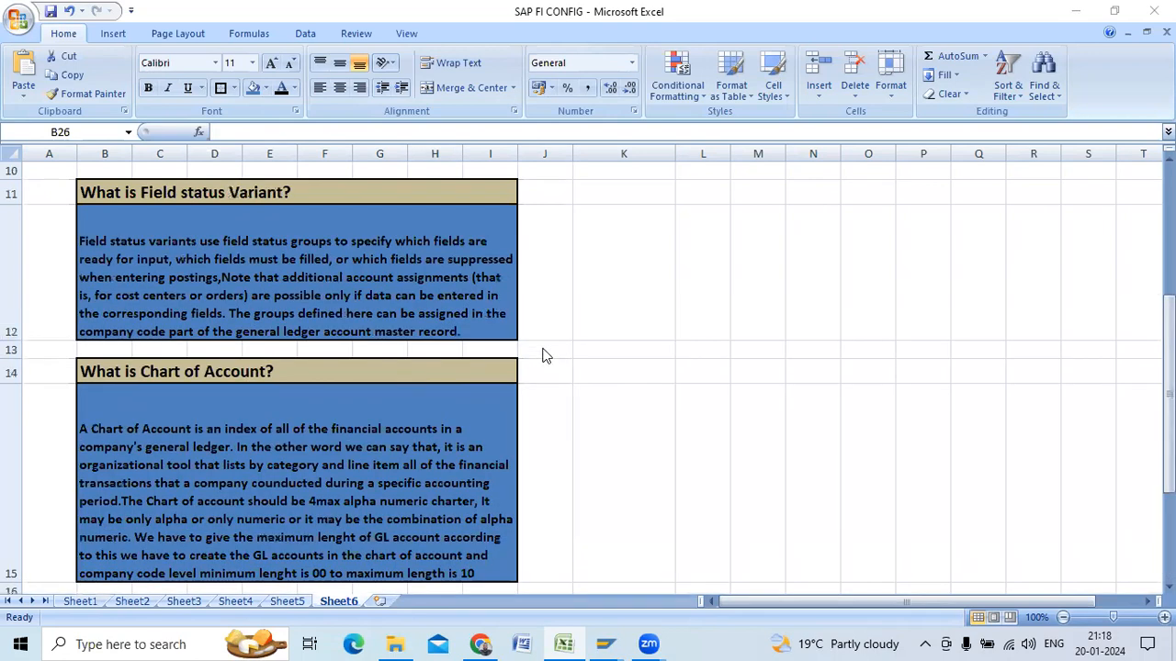
scroll(542, 355, "up", 1)
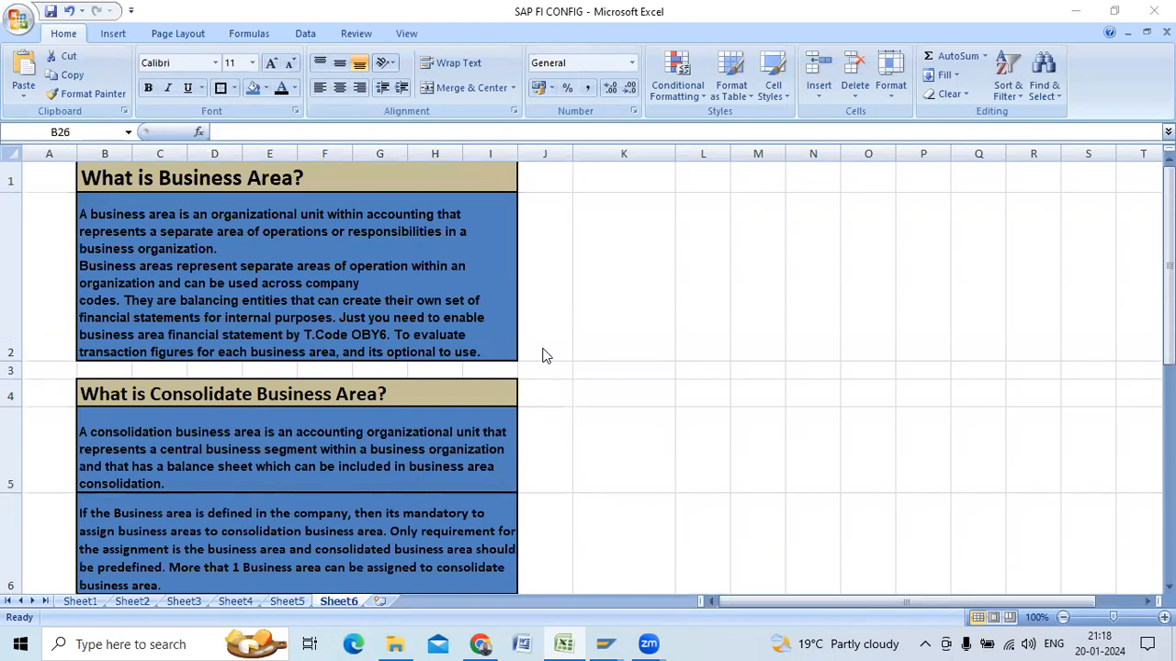
scroll(542, 356, "down", 3)
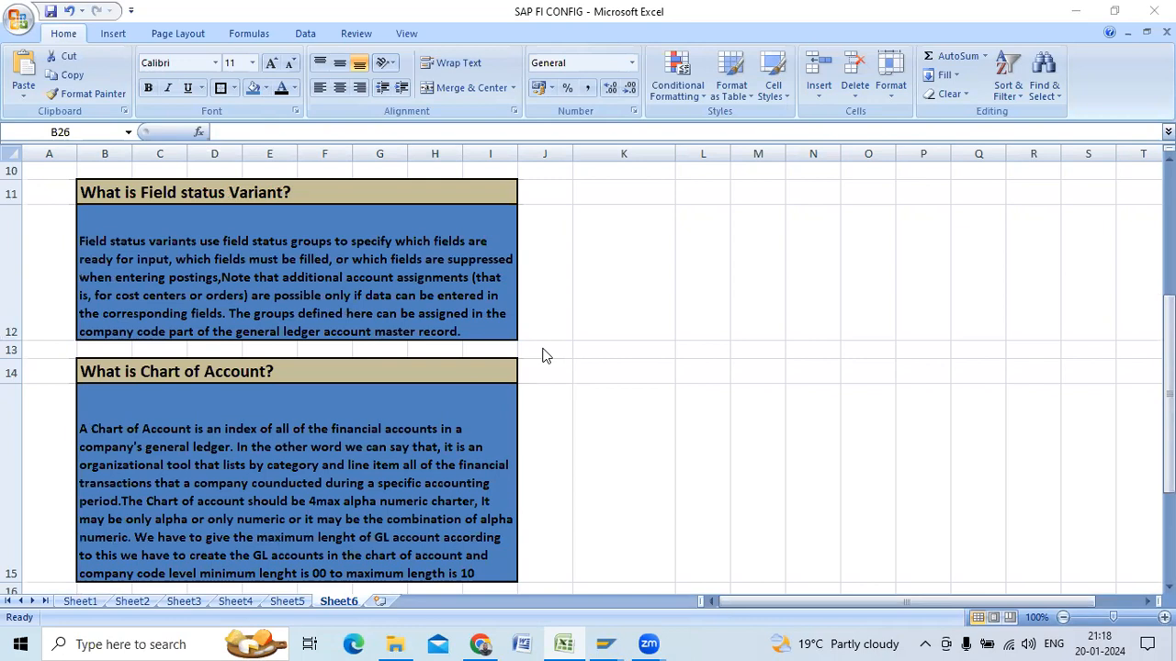
scroll(541, 356, "down", 1)
scroll(542, 355, "down", 1)
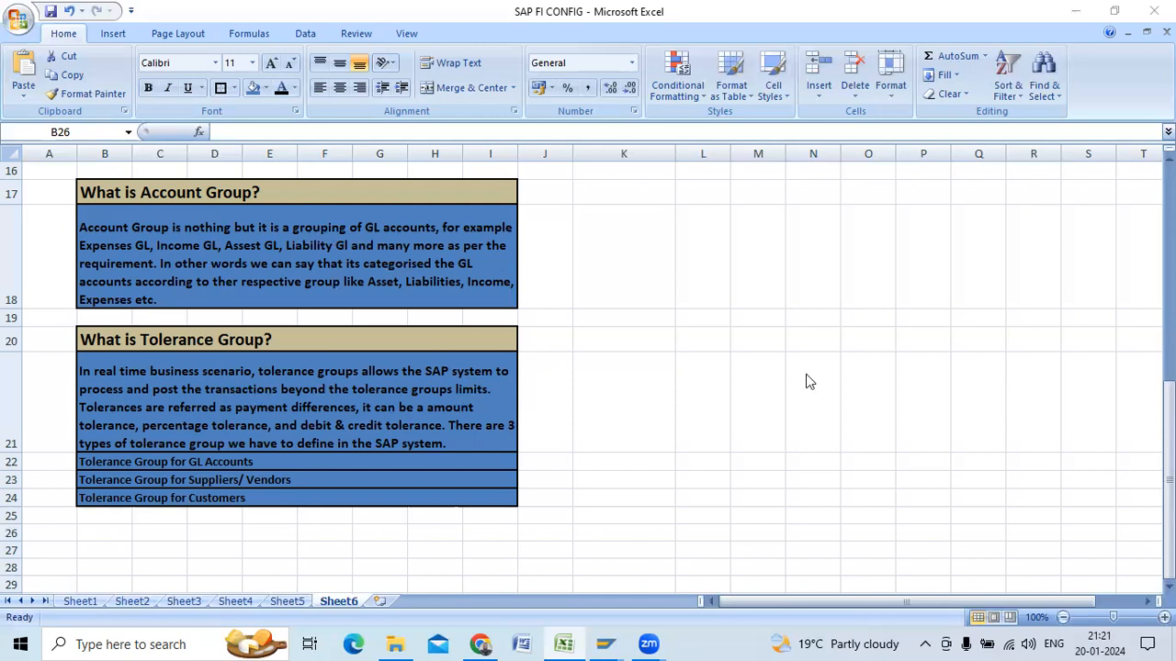
left_click(526, 496)
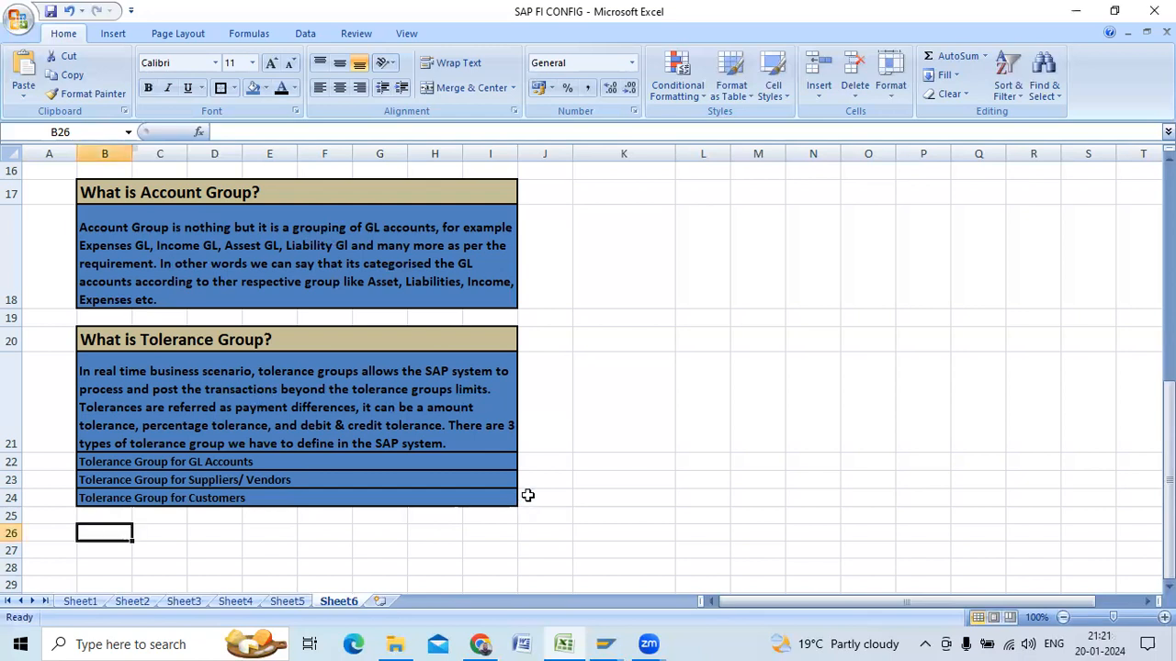
left_click(112, 516)
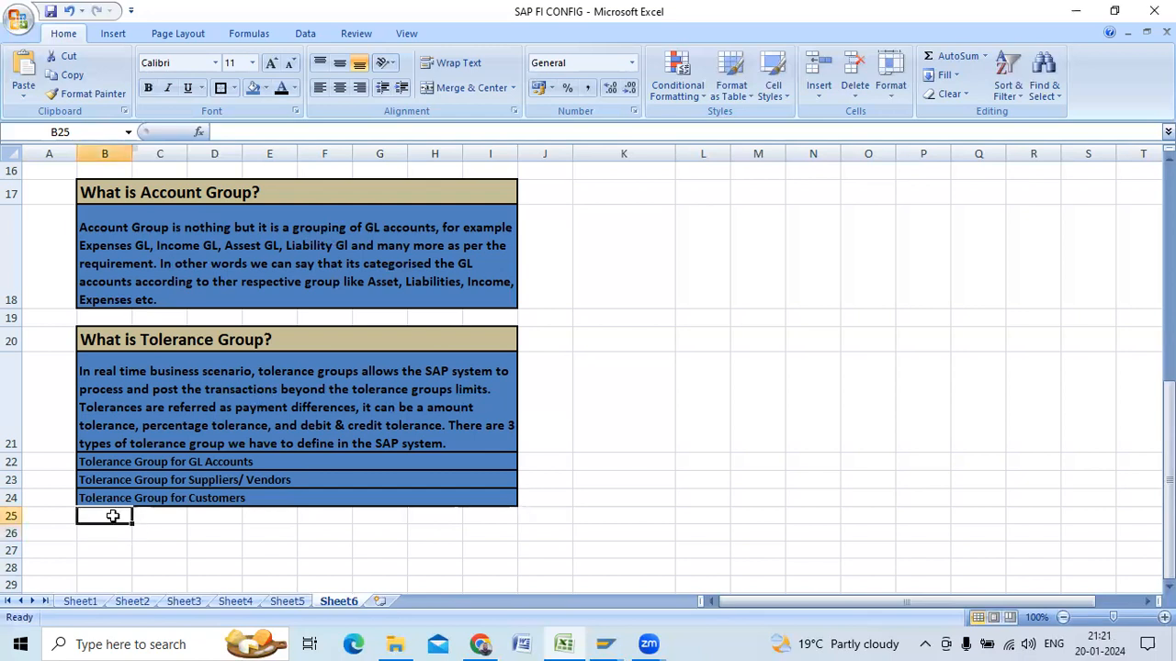
type("T")
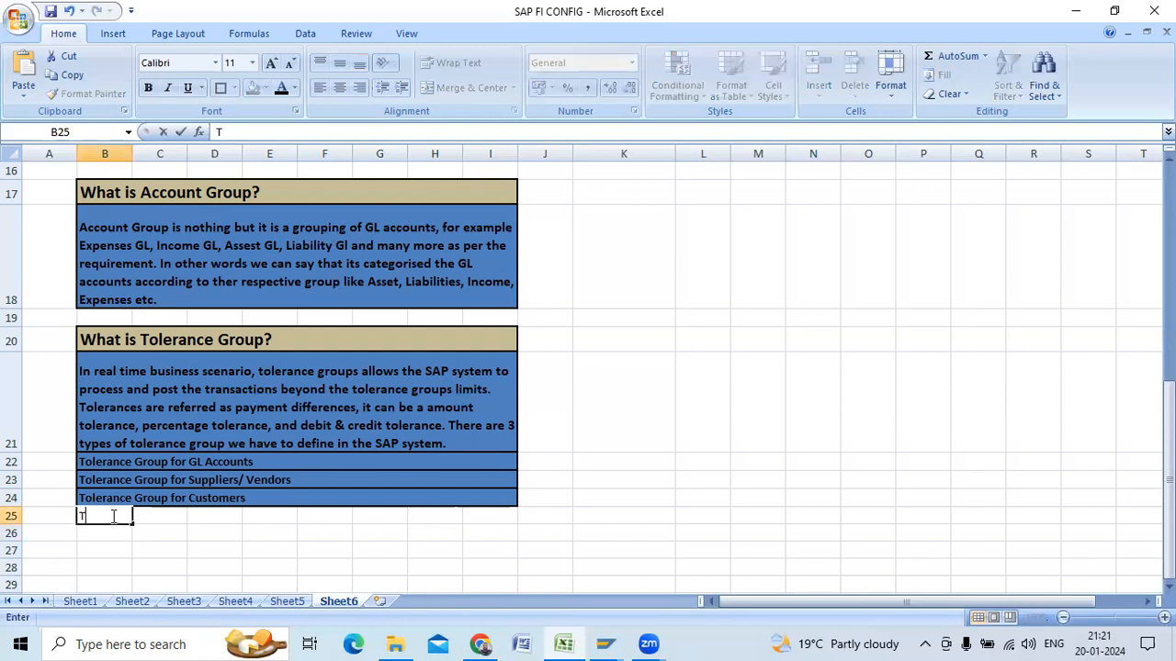
type("OLERANCE Group ")
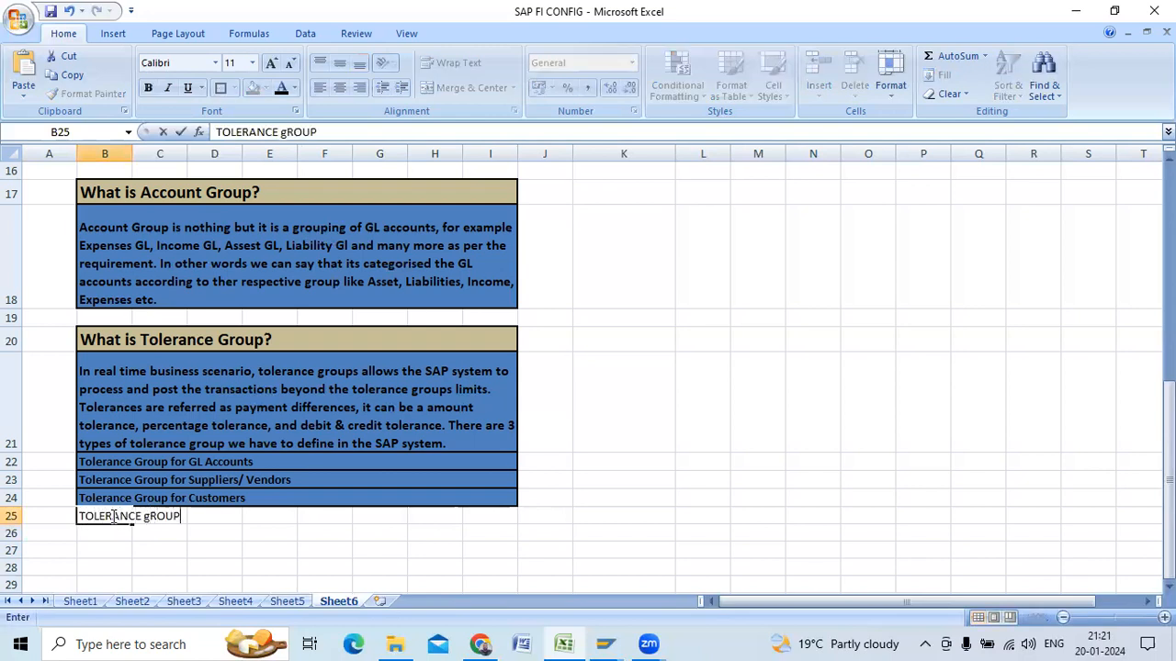
type("fo")
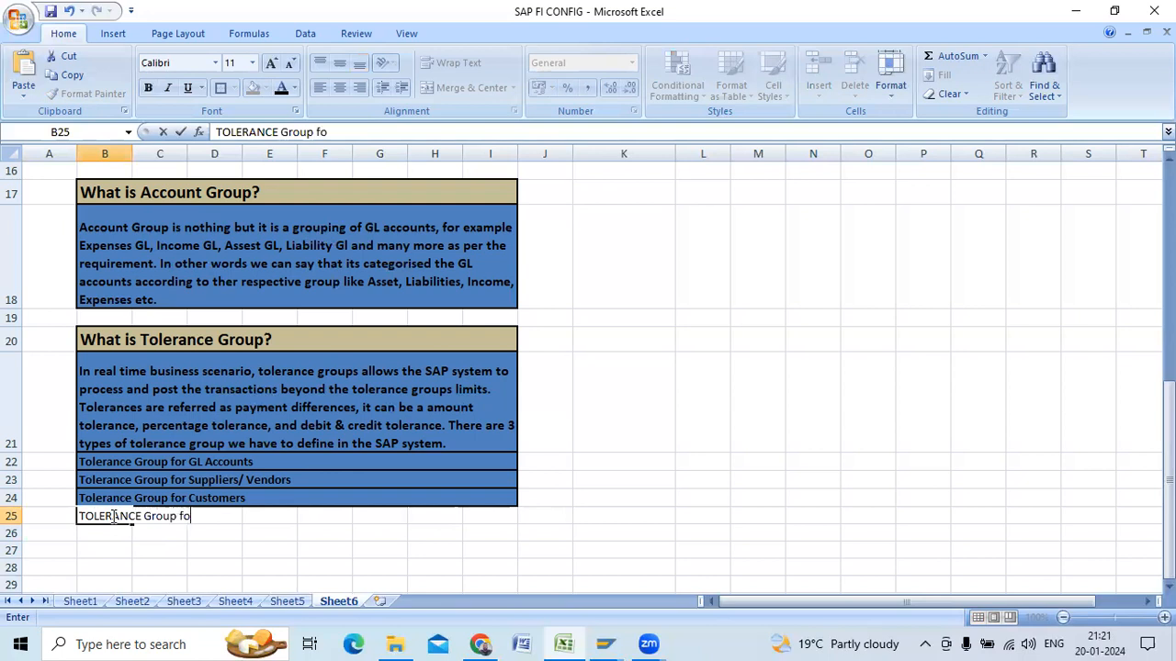
type("r Employees")
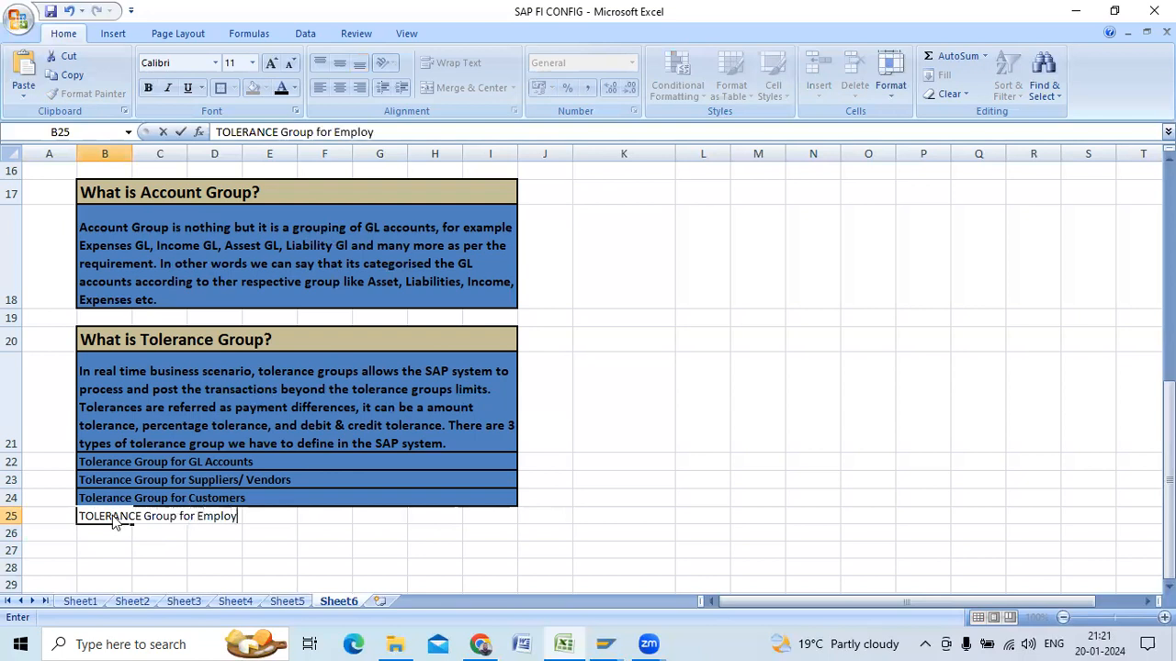
left_click(641, 522)
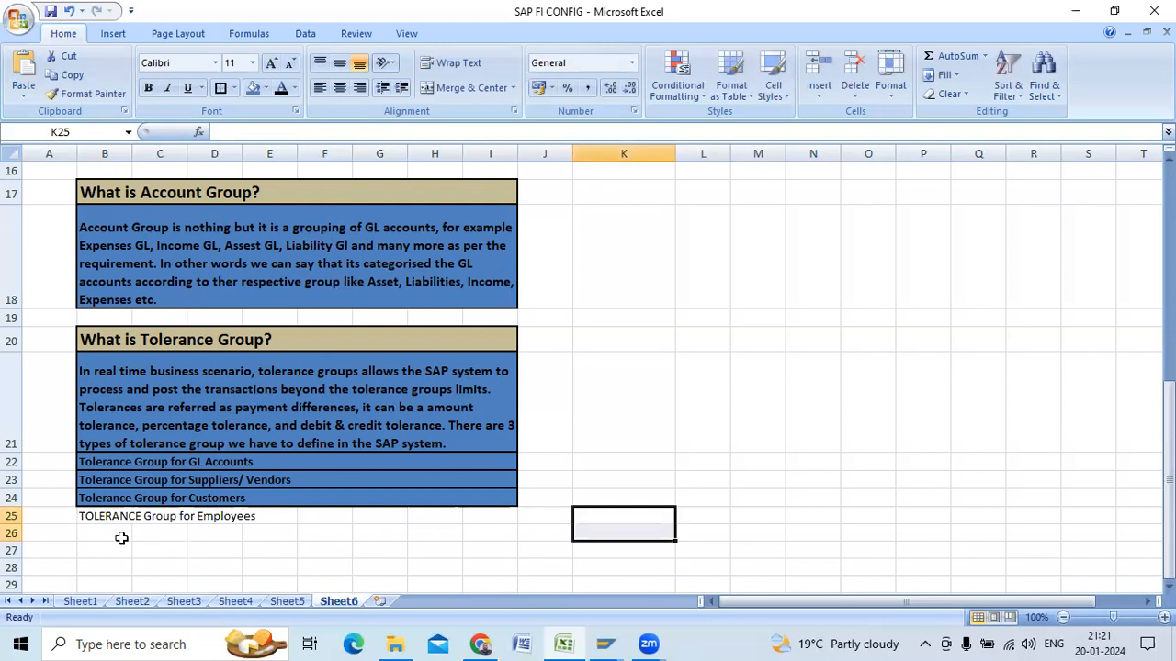
- Format B25:I25 like the rows above: merge the cells, left-align, apply the blue fill and bold
left_click_drag(83, 517, 501, 514)
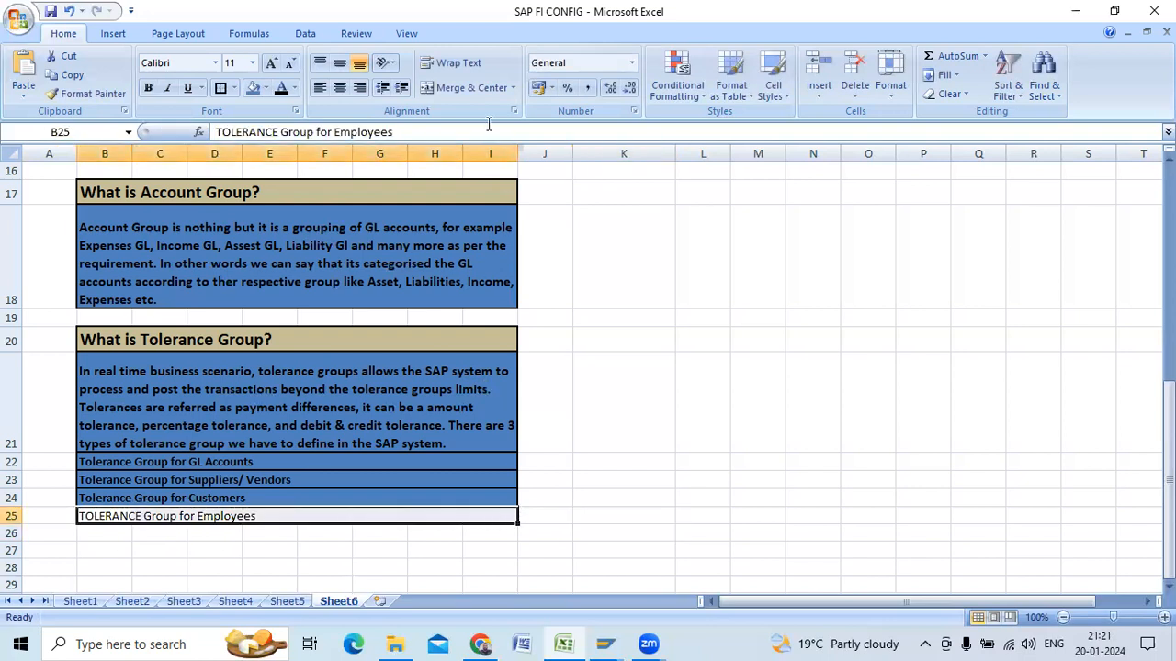
left_click(447, 91)
left_click(319, 89)
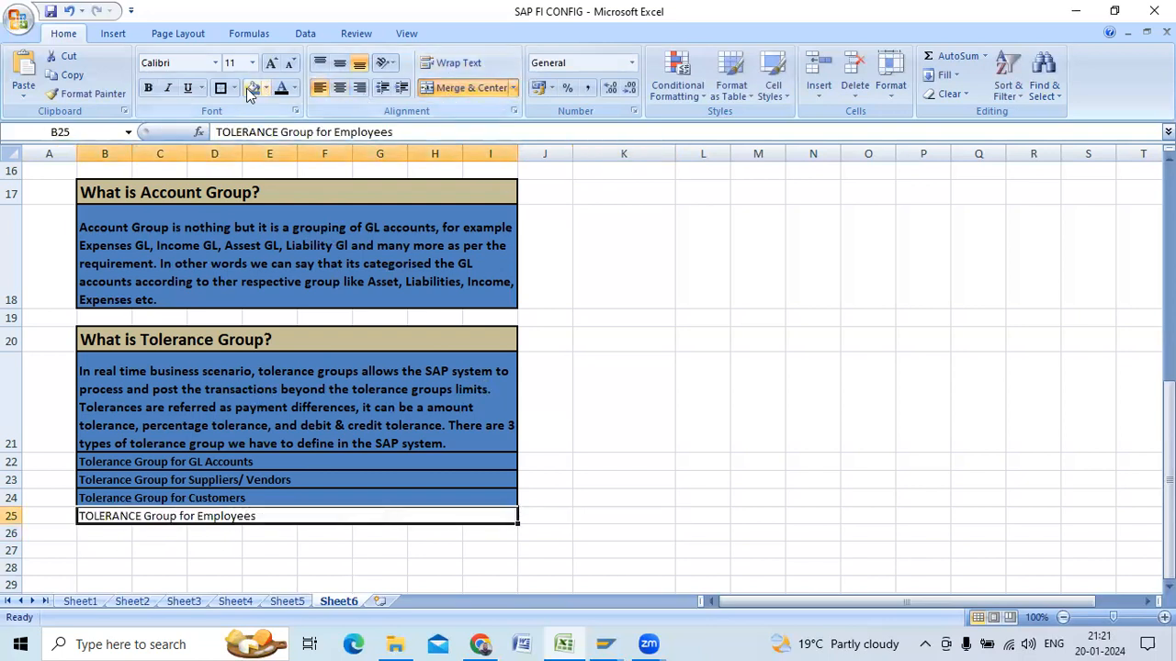
left_click(253, 88)
left_click(147, 88)
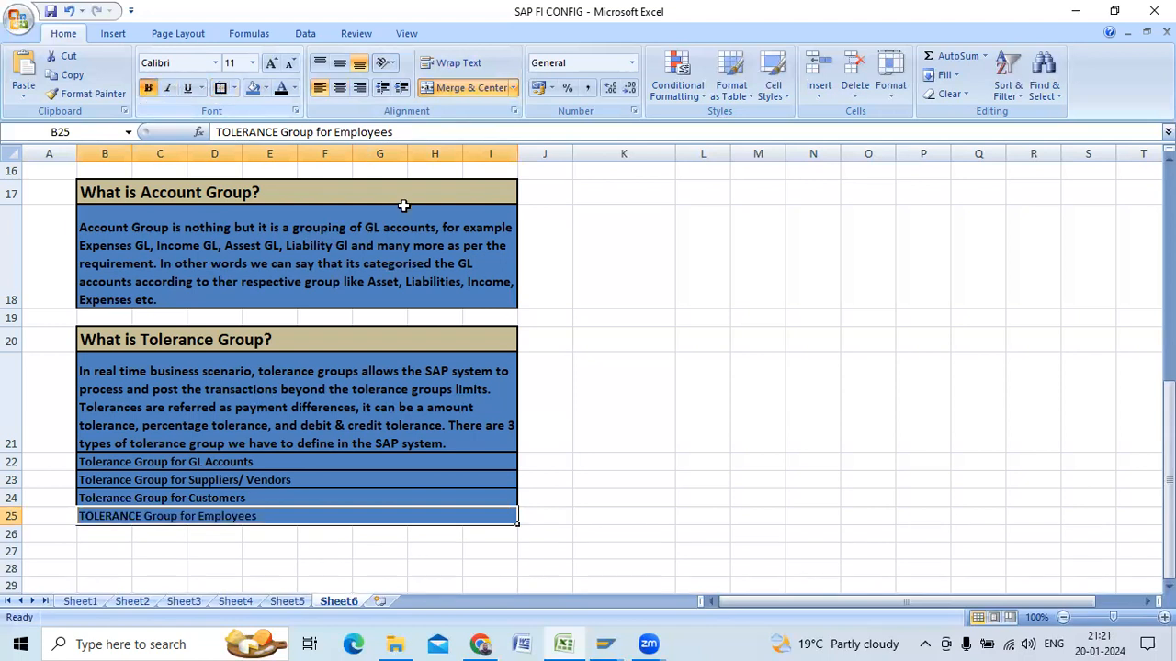
left_click(703, 465)
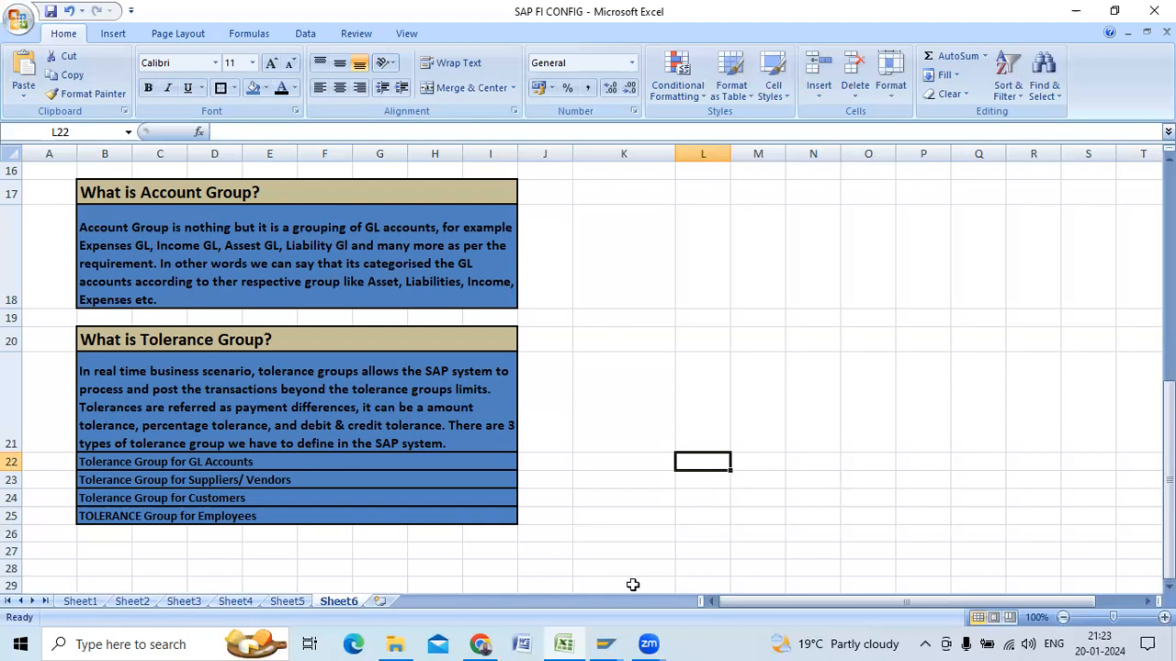
- Switch to the SAP Easy Access window and open transaction OBA0
left_click(607, 640)
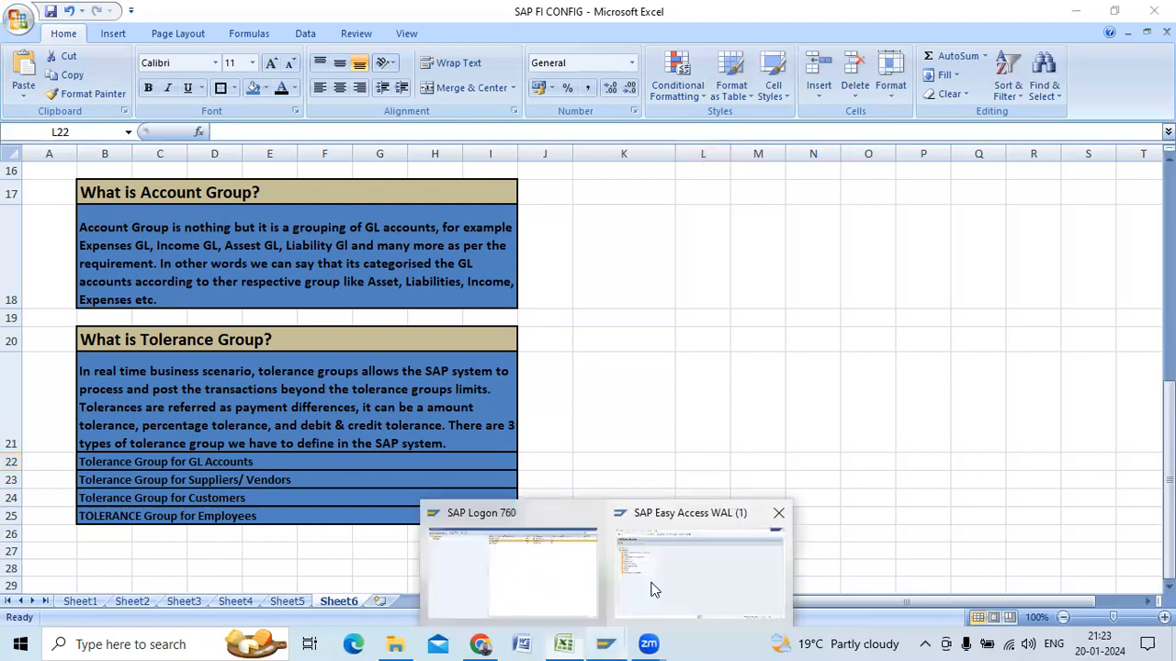
left_click(76, 46)
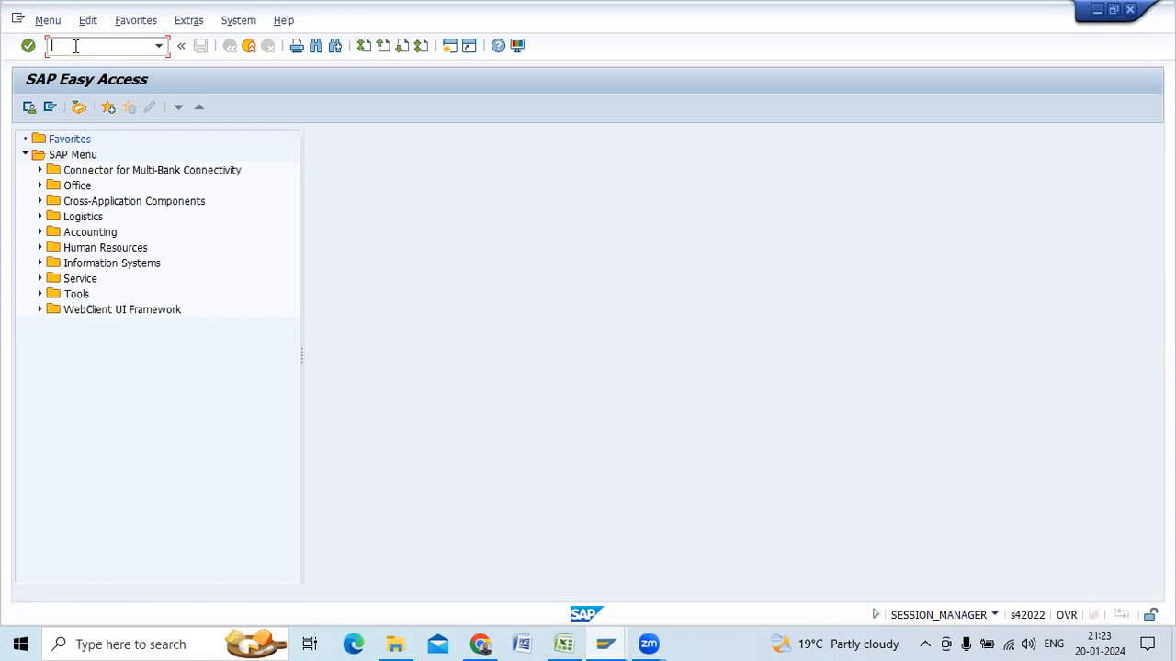
type("OBA0")
key("Return")
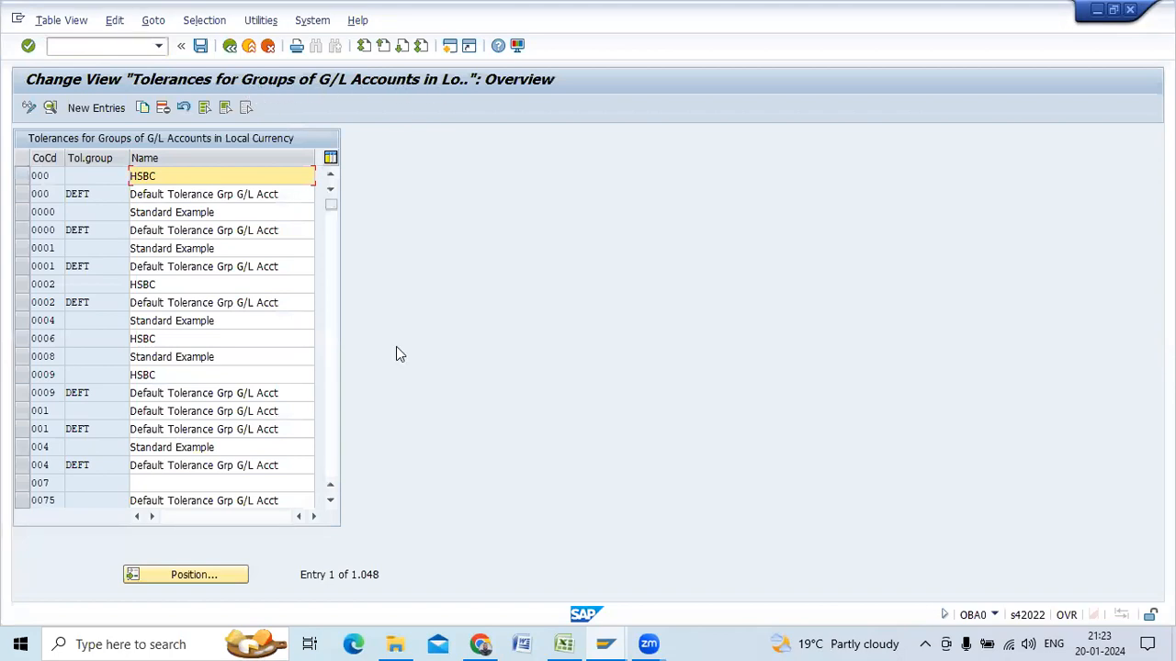
- Open the details of the company code 0001 tolerance entry and return to the overview
left_click(45, 248)
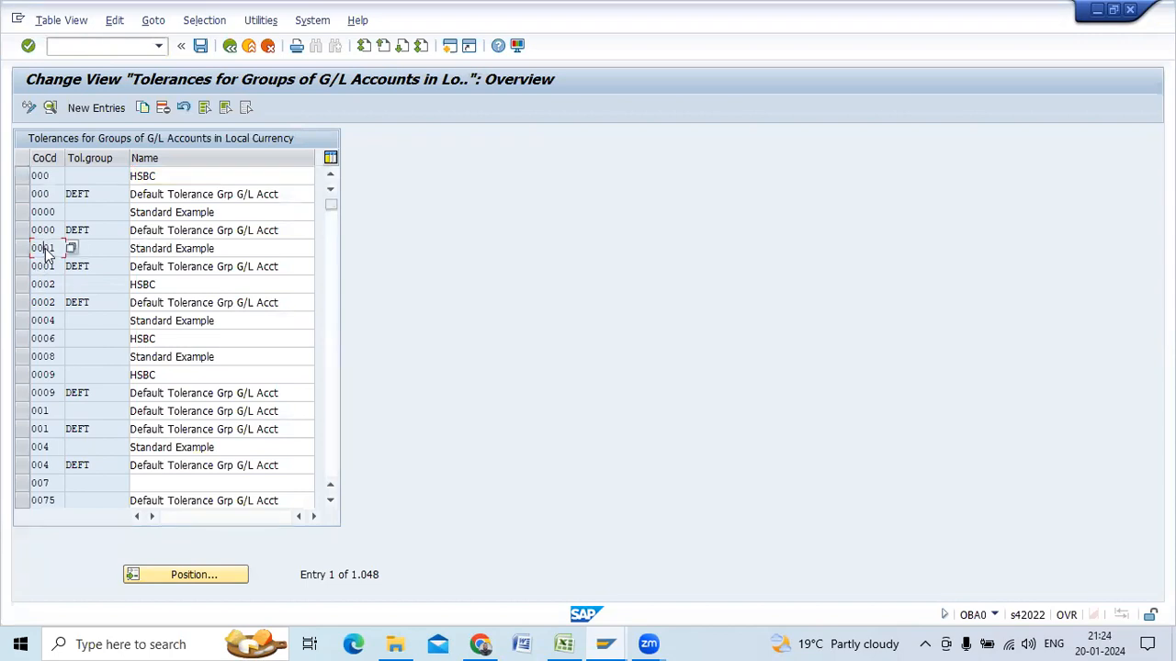
double_click(45, 248)
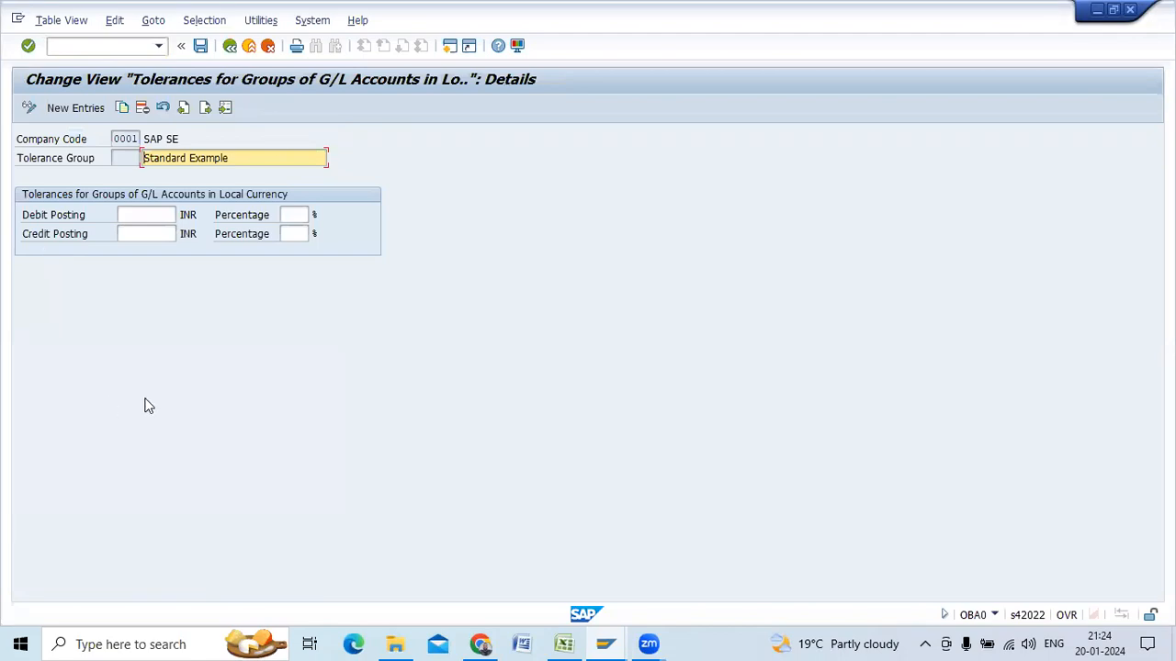
left_click(228, 48)
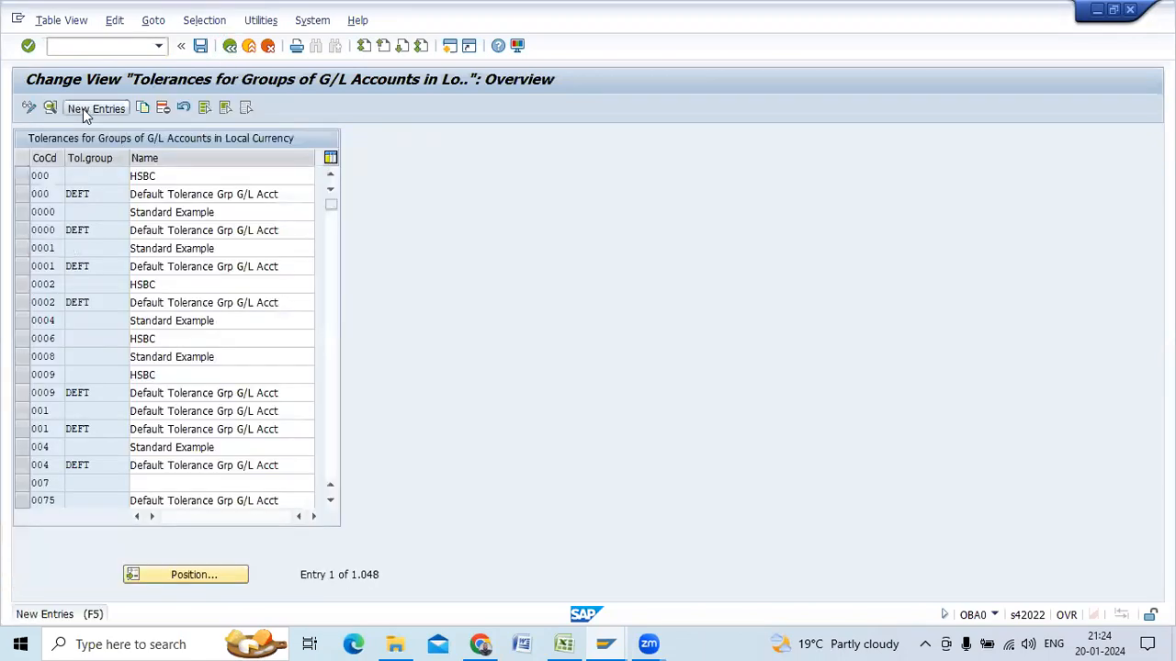
- Create a new tolerance entry for company code Q200 with the description "Q200 Tolerance Group"
left_click(83, 109)
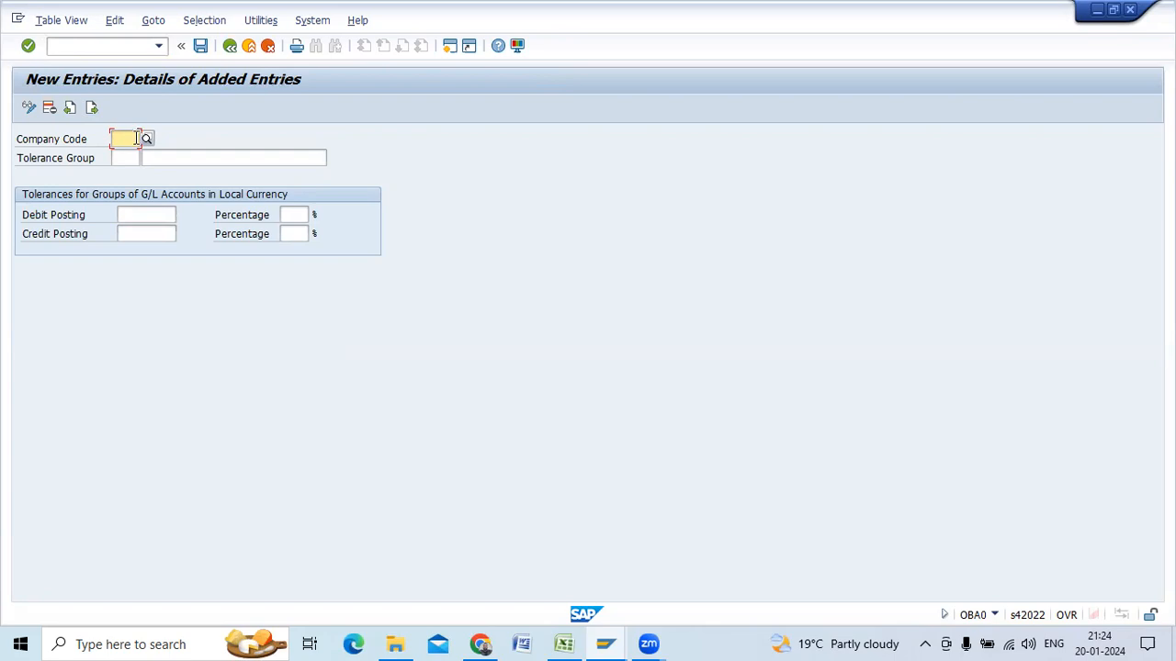
left_click(137, 138)
type("Q200")
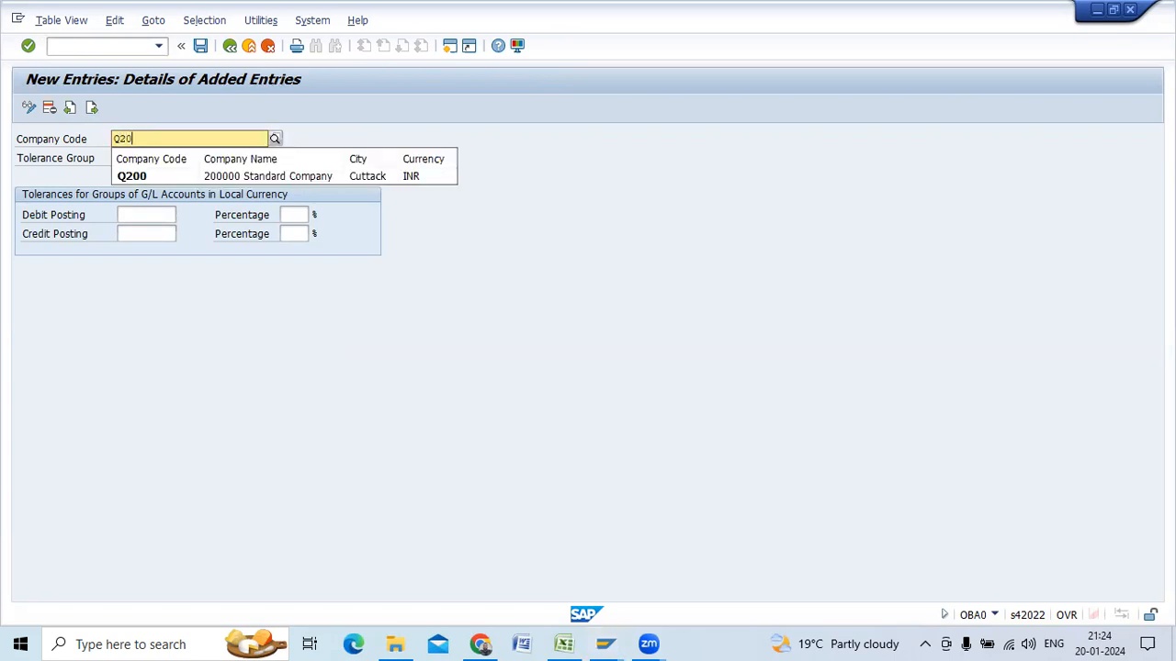
left_click(153, 173)
left_click(174, 158)
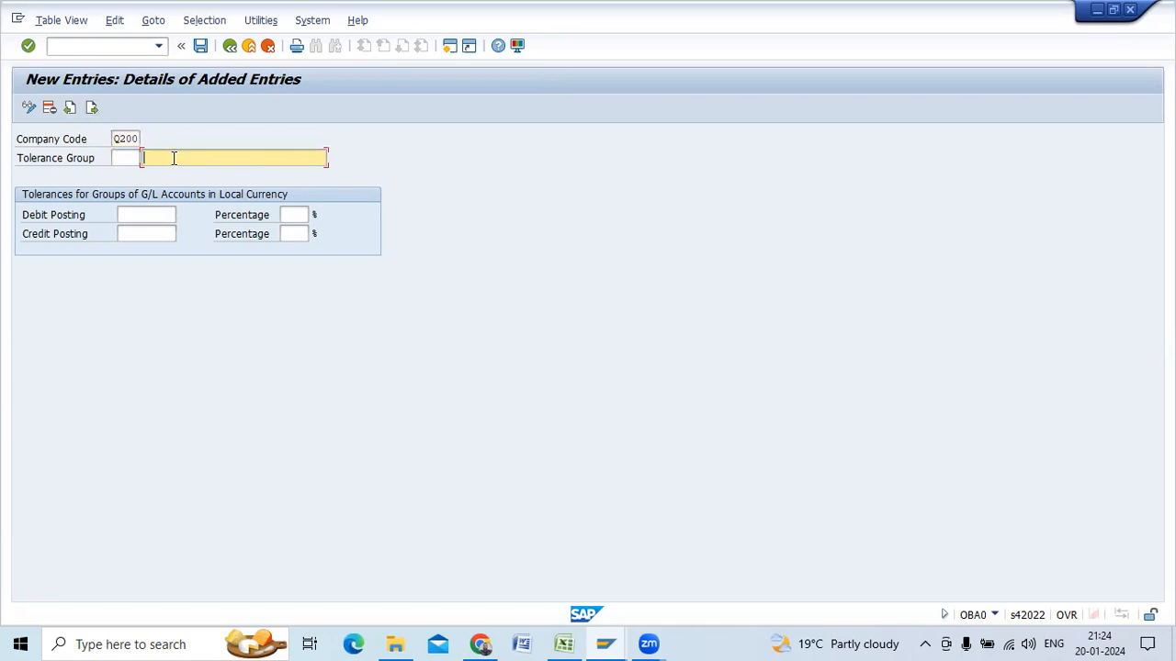
type("Q200 Toler")
type("ance Group")
- Open and read the field help for the debit posting tolerance amount, then close it
left_click(156, 217)
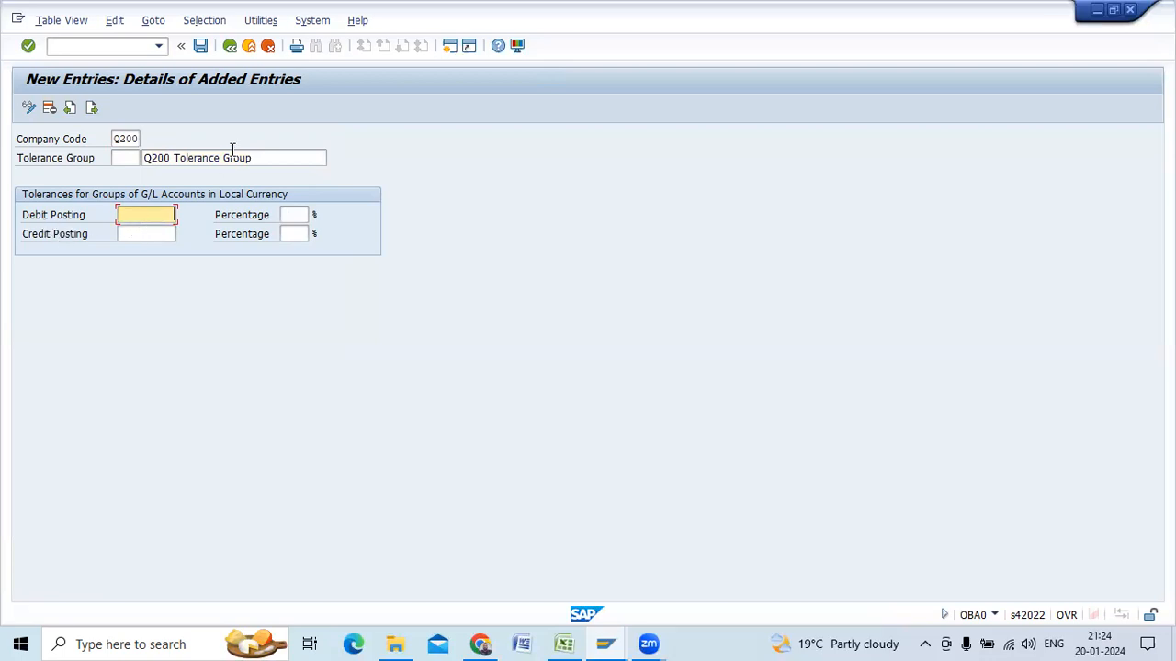
left_click(497, 48)
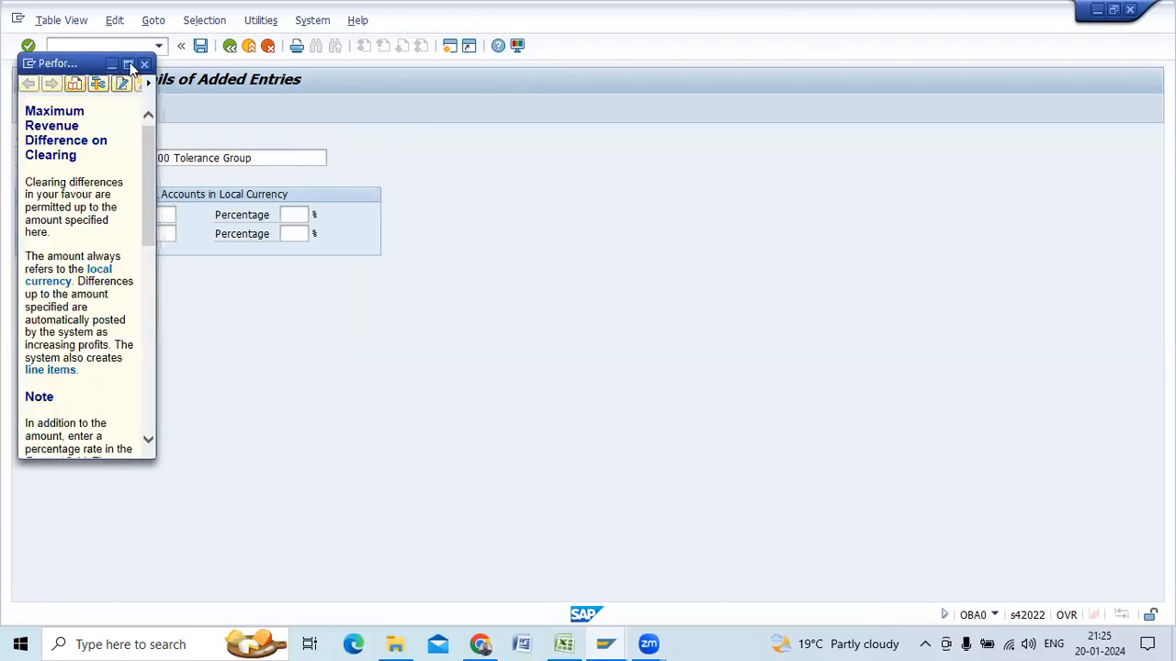
left_click(128, 64)
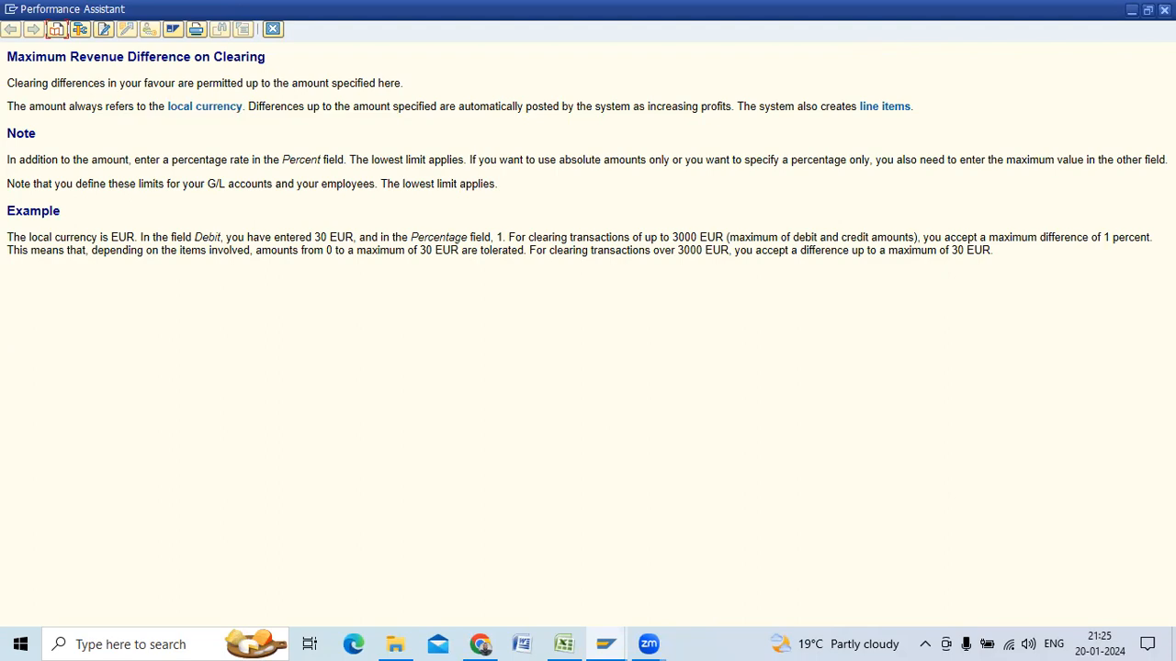
left_click(1164, 9)
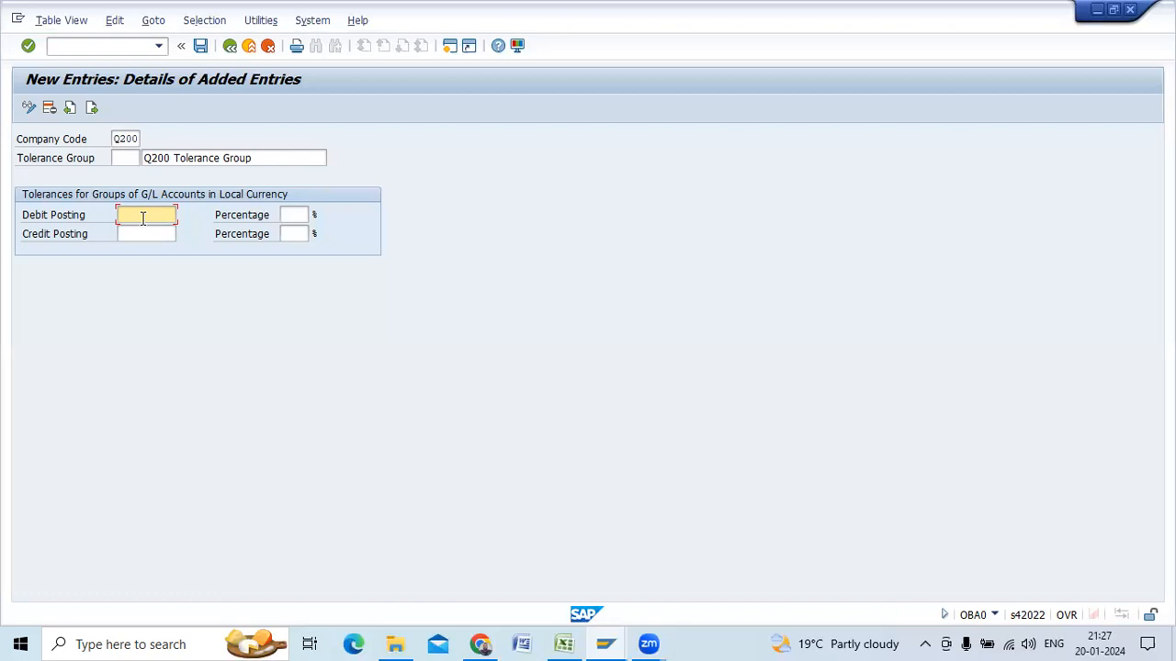
- Save the new tolerance entry under the proposed customizing request and return to the overview
left_click(201, 53)
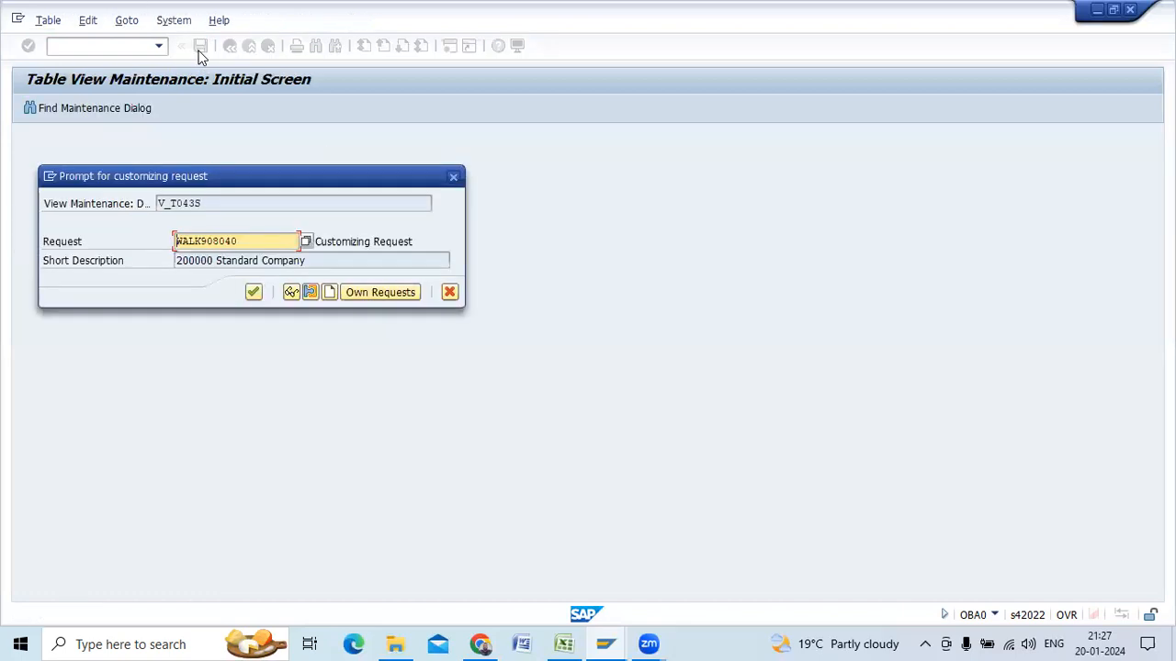
left_click(254, 292)
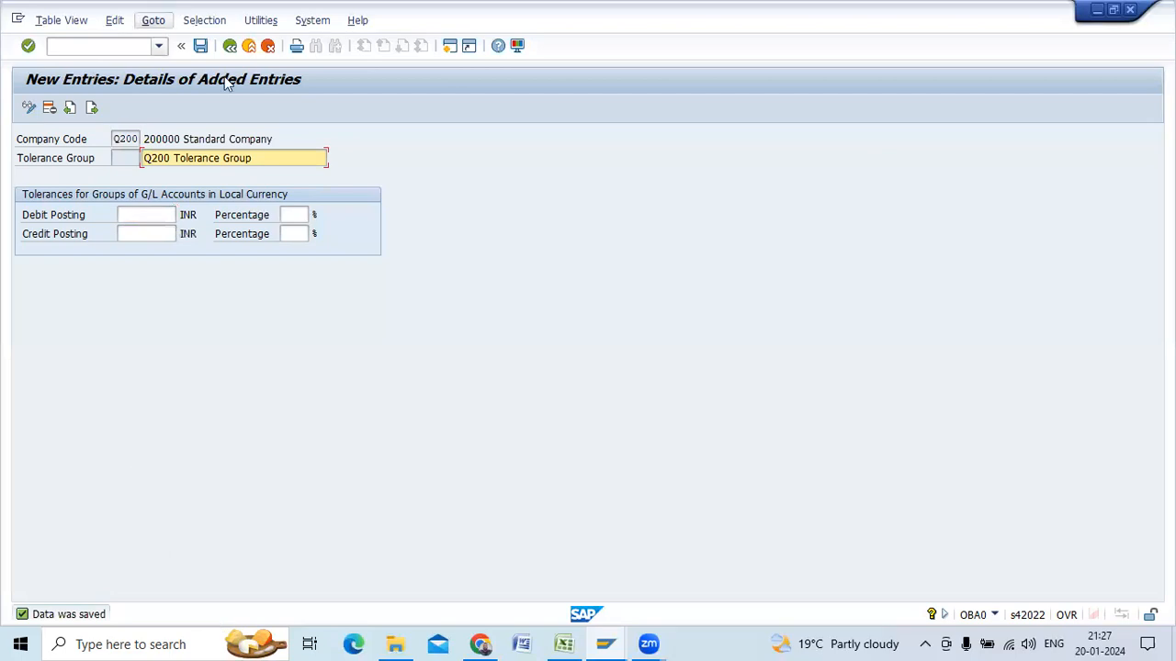
left_click(230, 47)
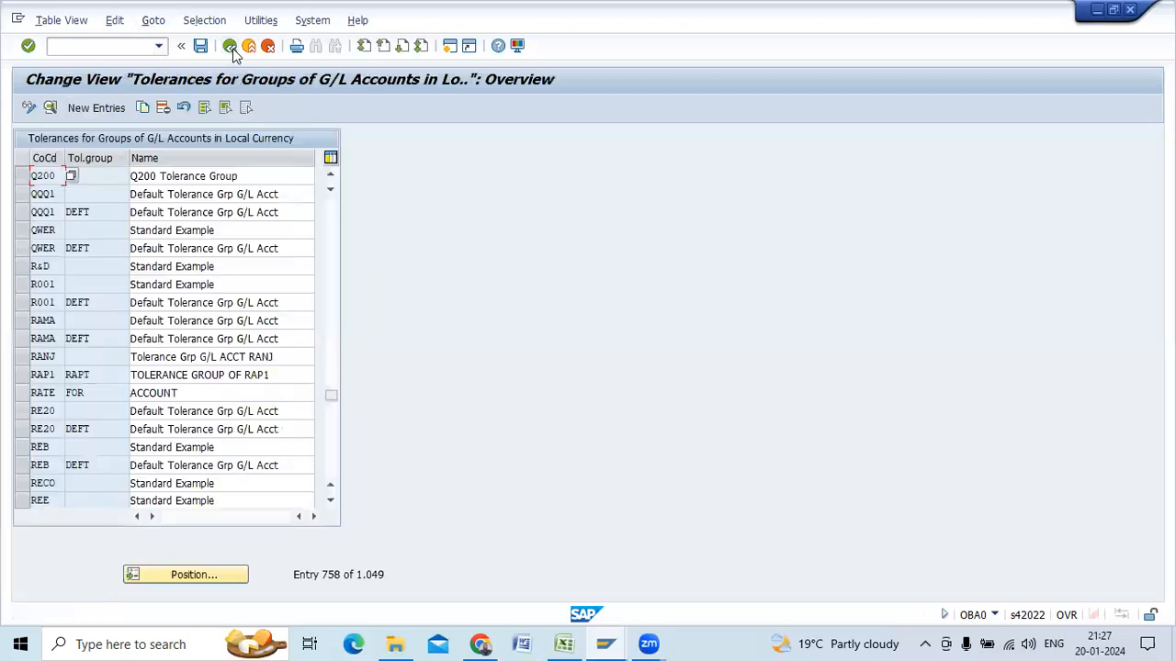
- Select the Q200 tolerance entry in the overview and leave the transaction
left_click(43, 177)
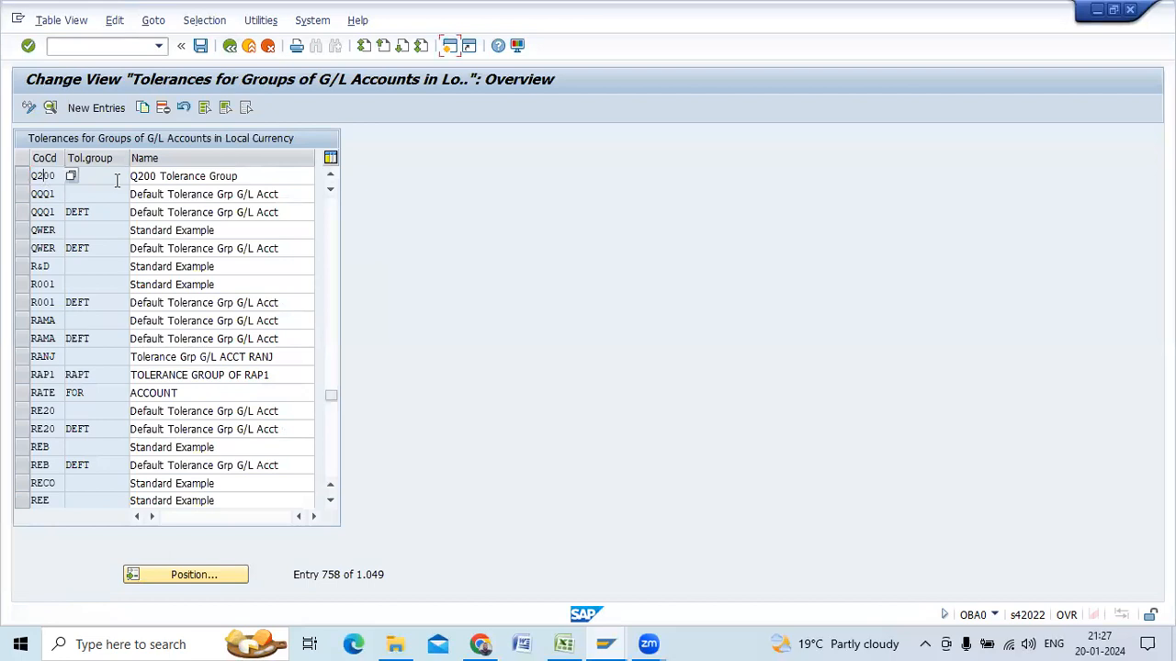
left_click(70, 181)
left_click(230, 46)
- Reopen the G/L account tolerance groups overview with OBA0, position it to company code Q200, select that entry and leave
type("oba0")
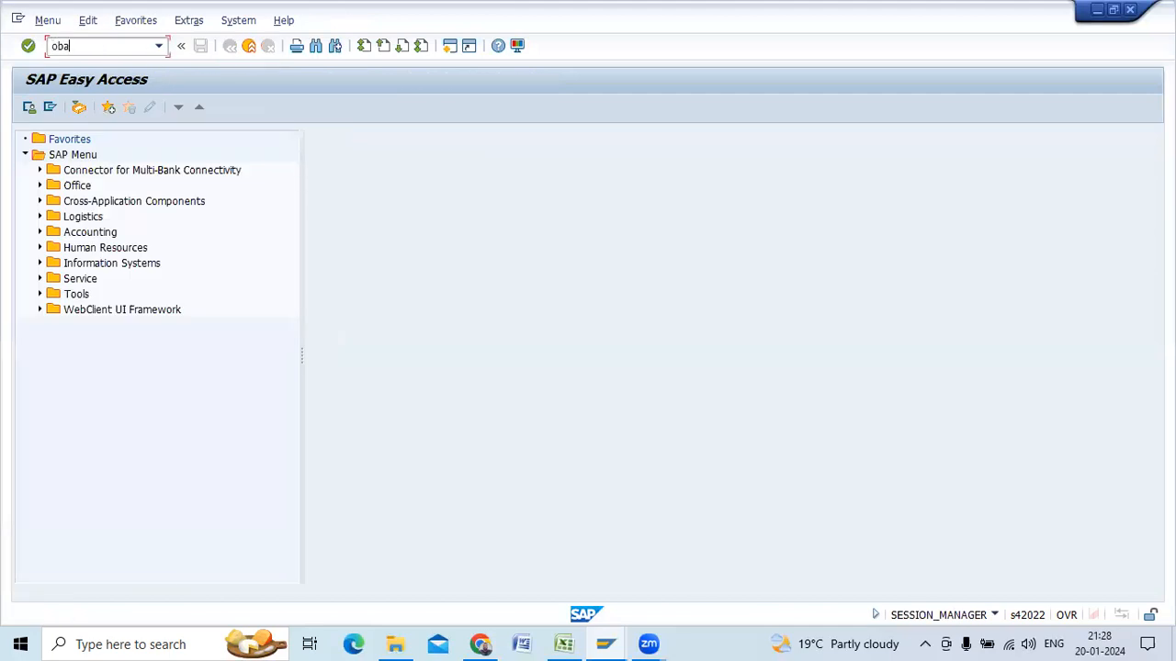
key("Return")
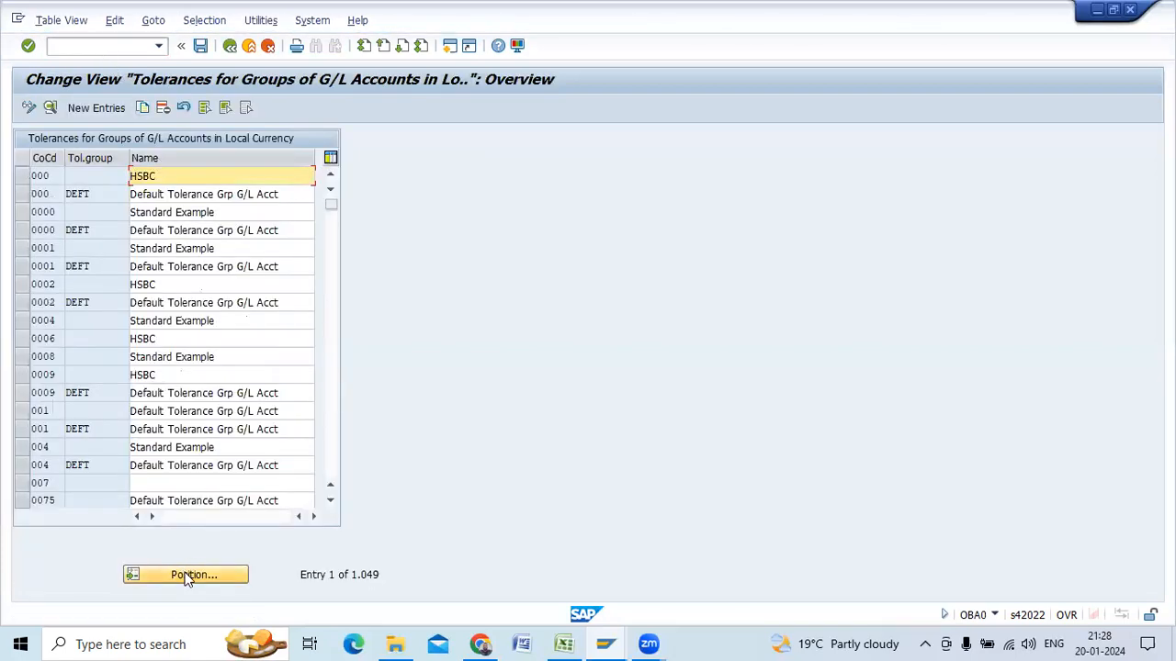
left_click(184, 574)
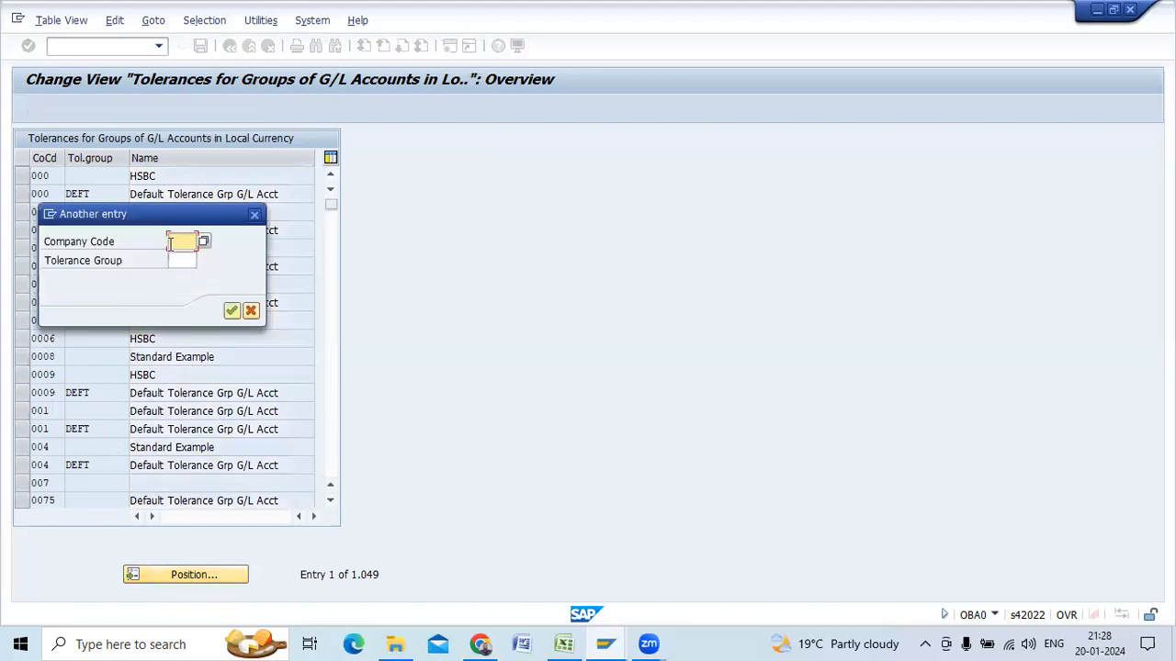
type("1200")
key("Return")
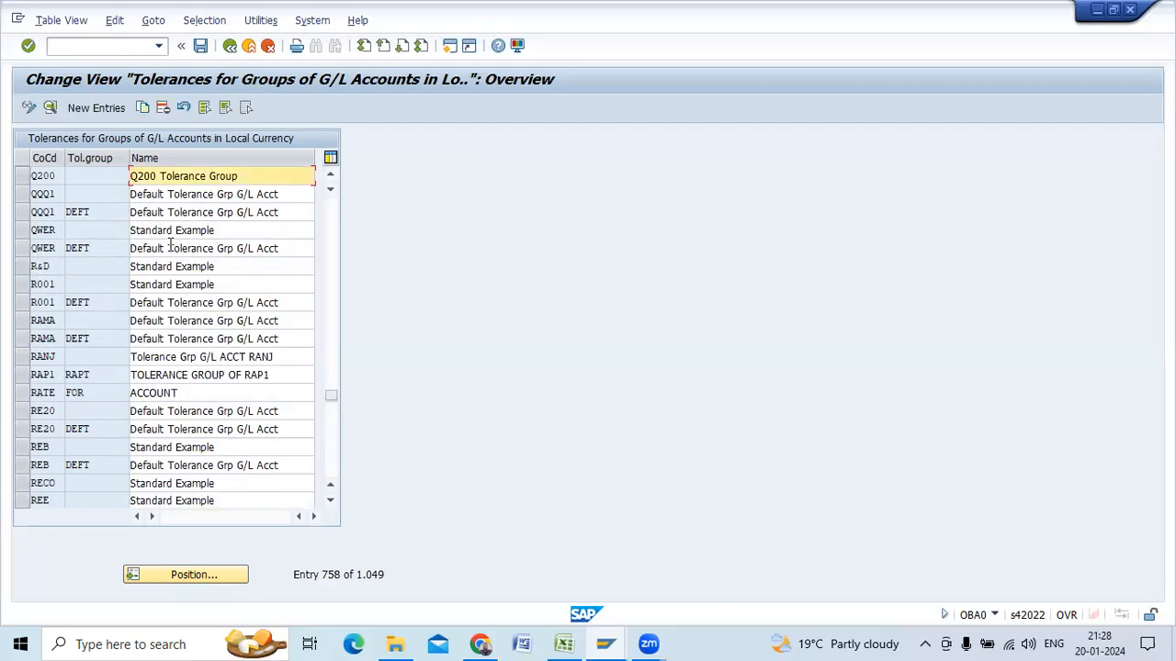
left_click(24, 179)
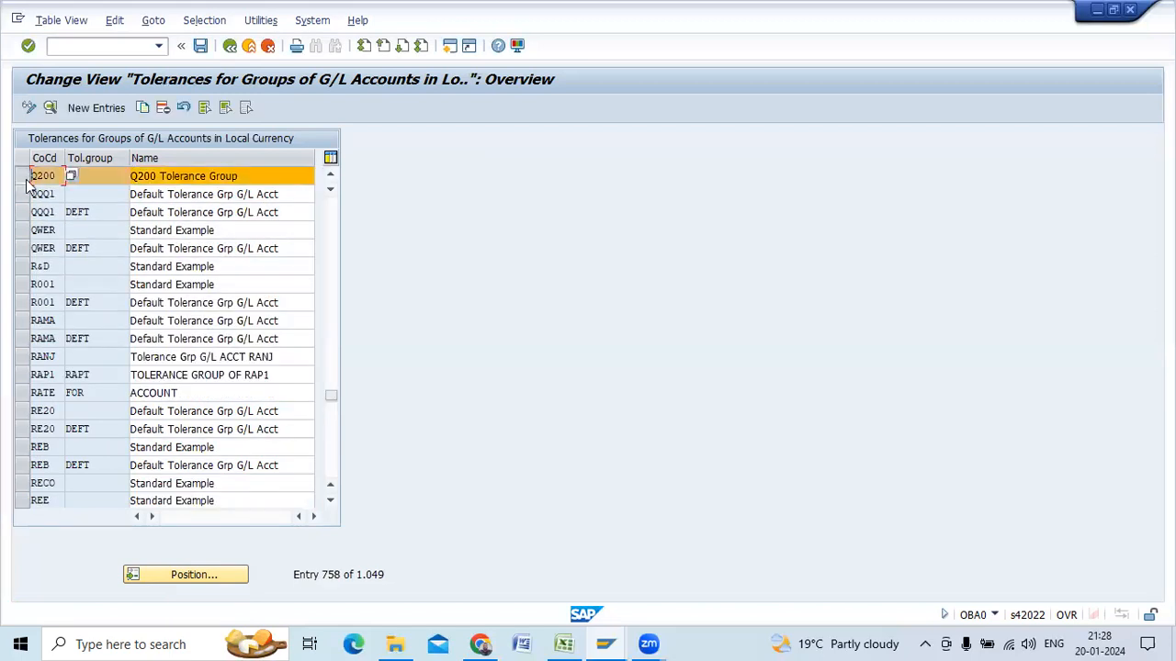
left_click(24, 180)
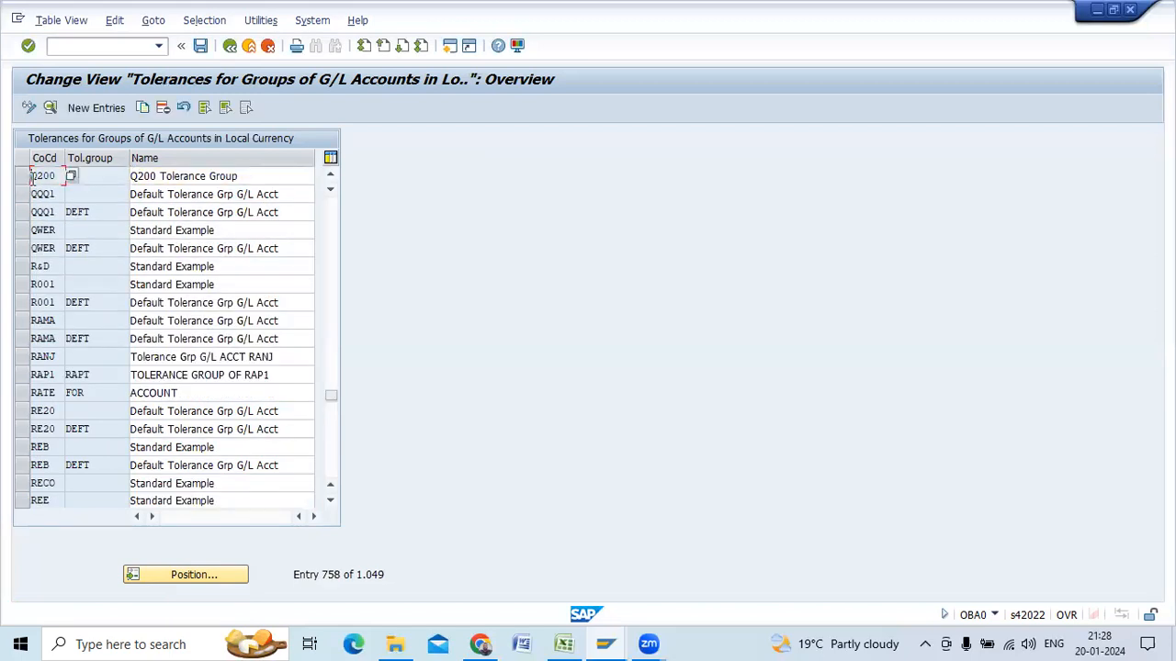
left_click(228, 47)
- Open Define Tolerance Groups for G/L Accounts through the SPRO path Financial Accounting > General Ledger Accounting > Business Transactions > Open Item Clearing > Clearing Differences
type("spro")
key("Return")
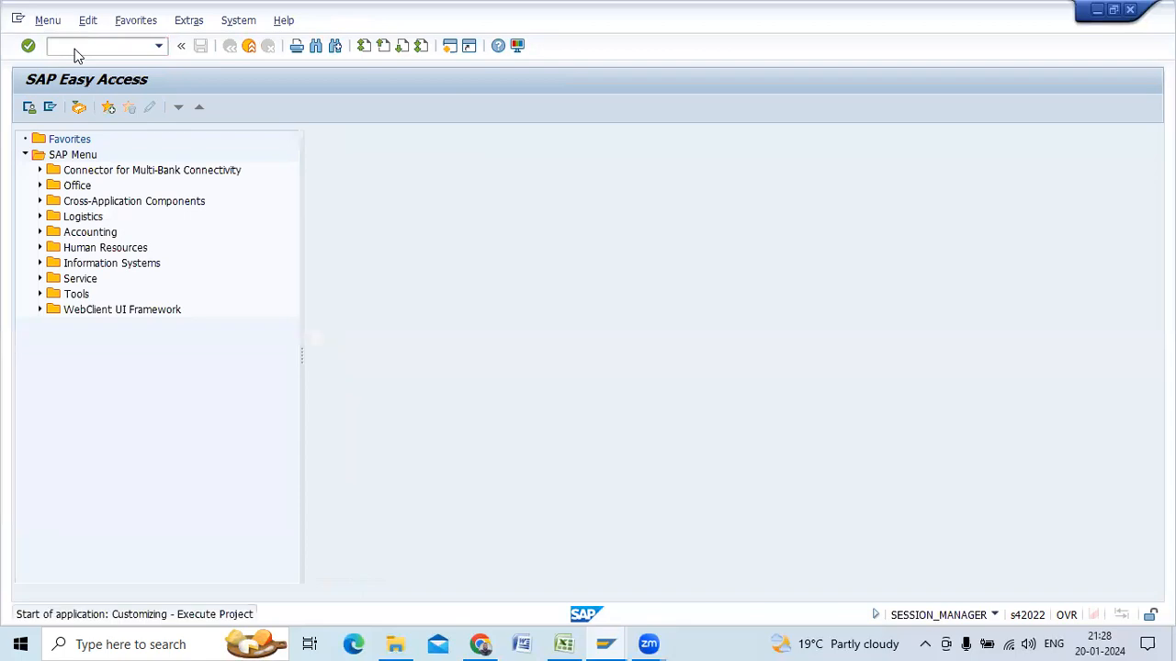
left_click(79, 112)
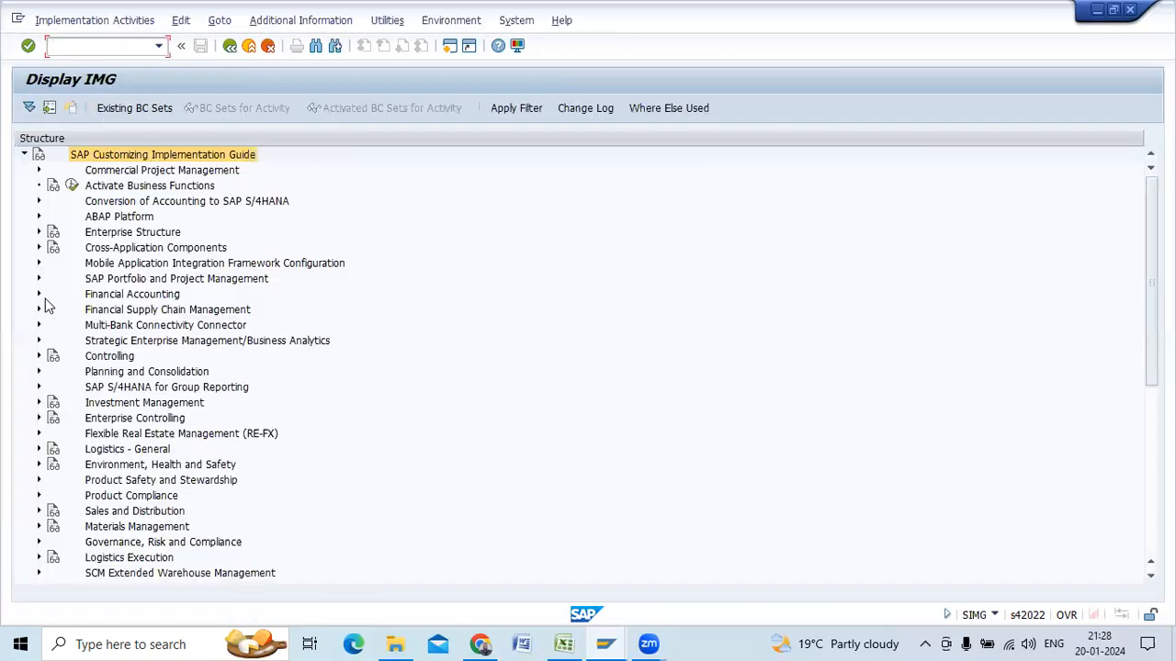
left_click(39, 295)
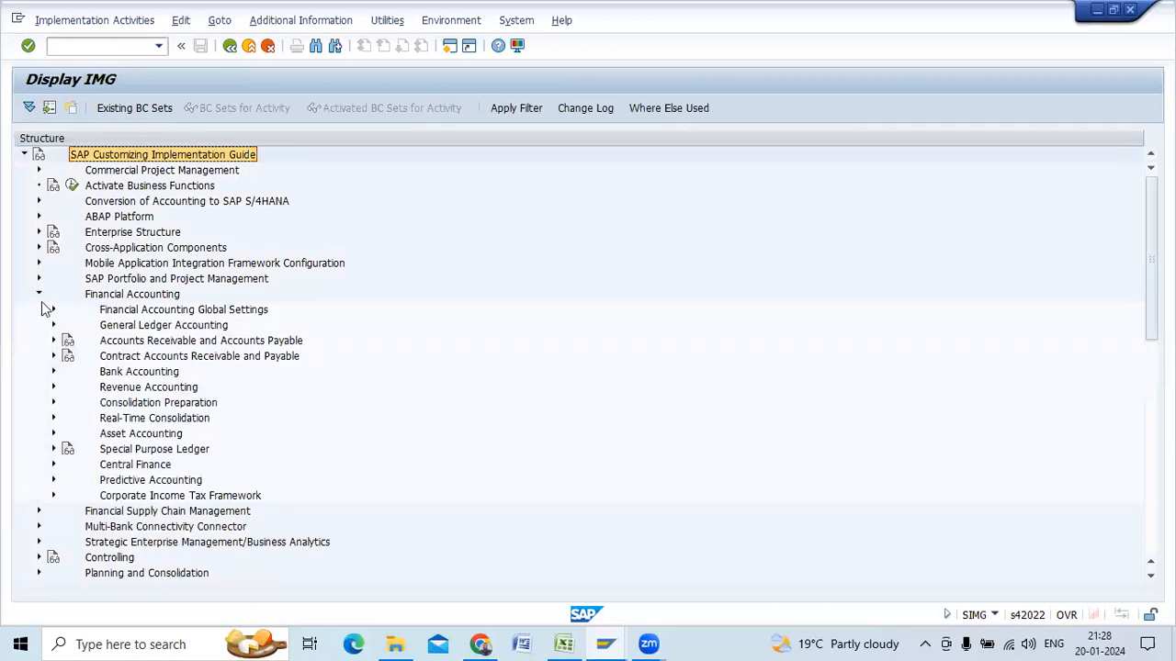
left_click(53, 326)
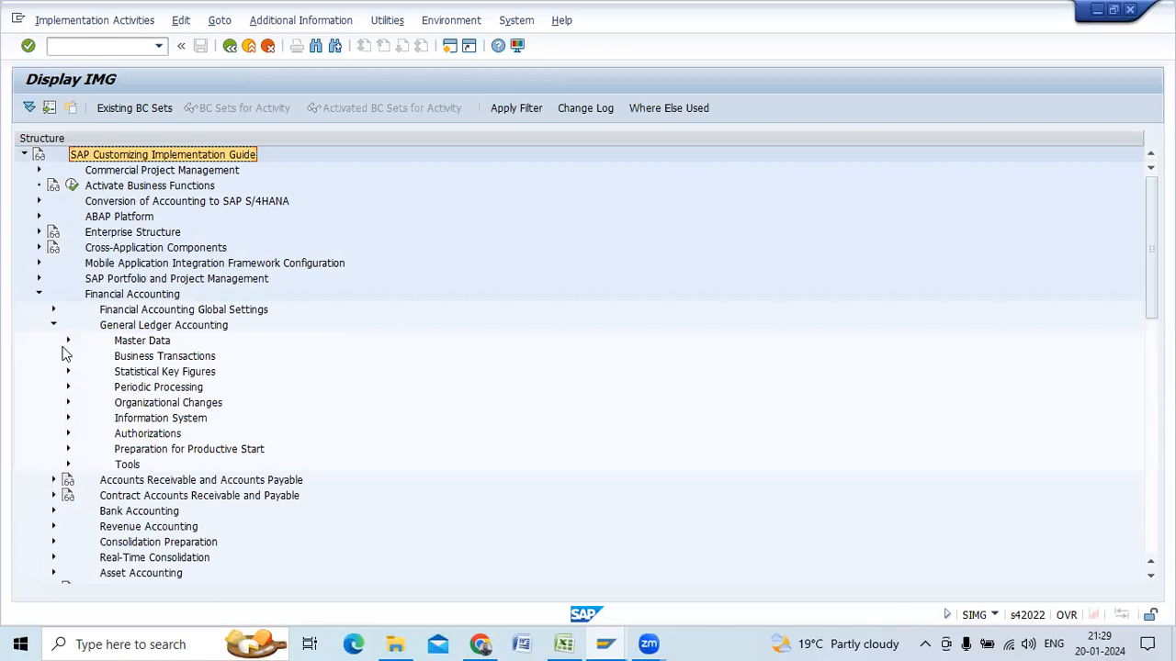
left_click(69, 356)
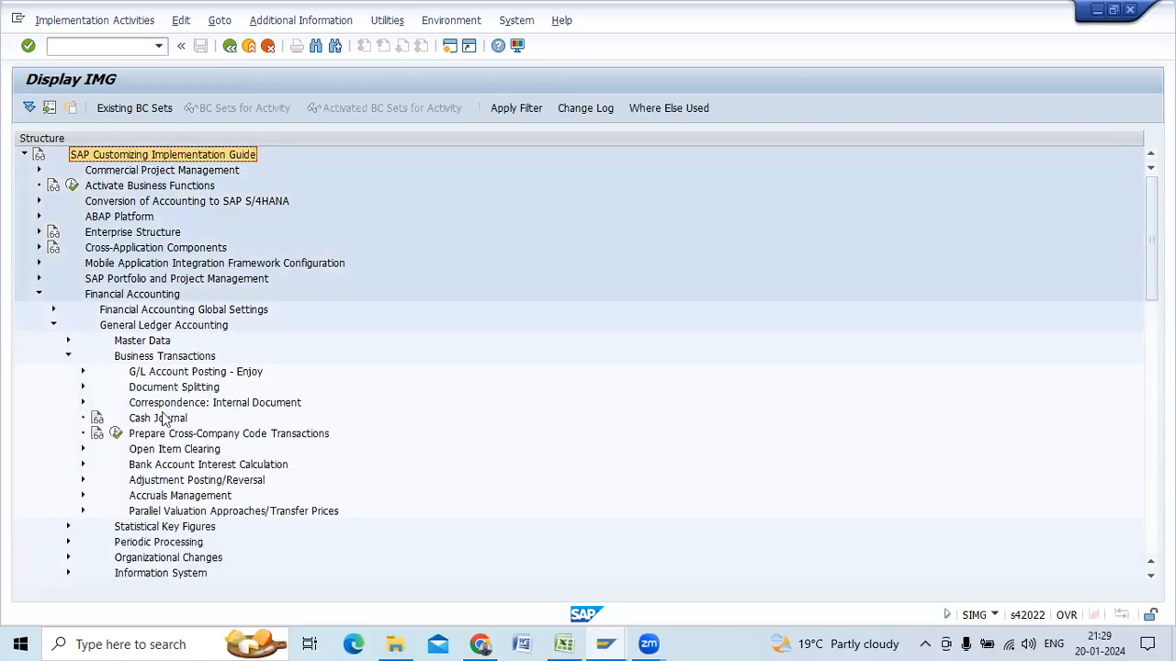
scroll(179, 408, "down", 1)
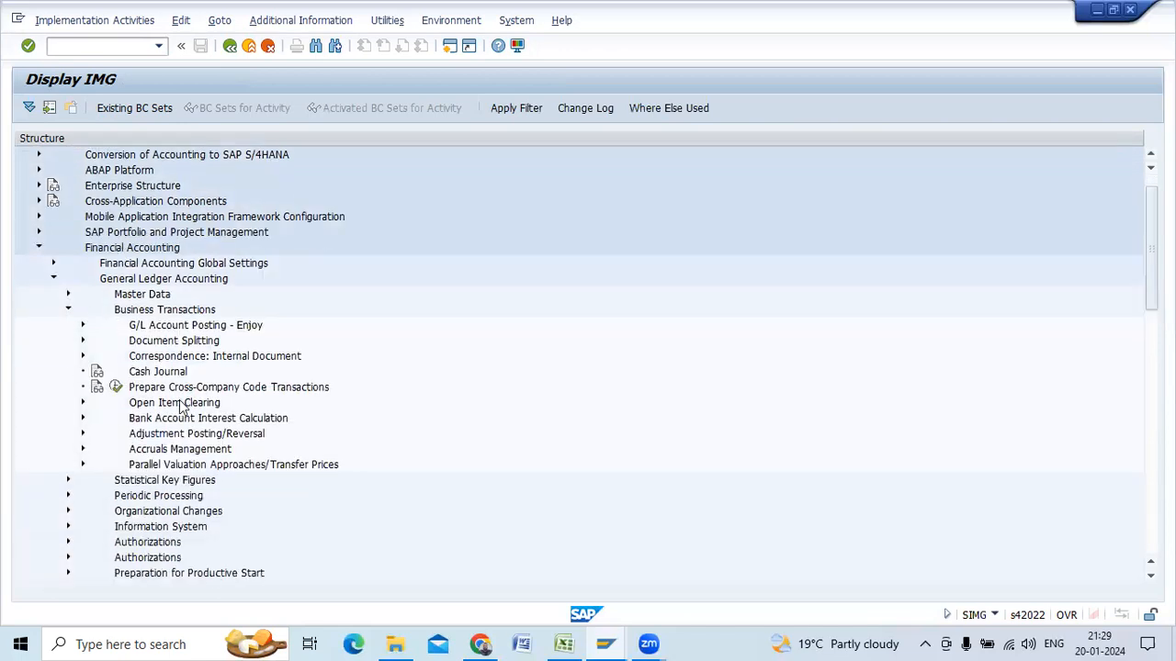
left_click(83, 403)
scroll(336, 373, "down", 2)
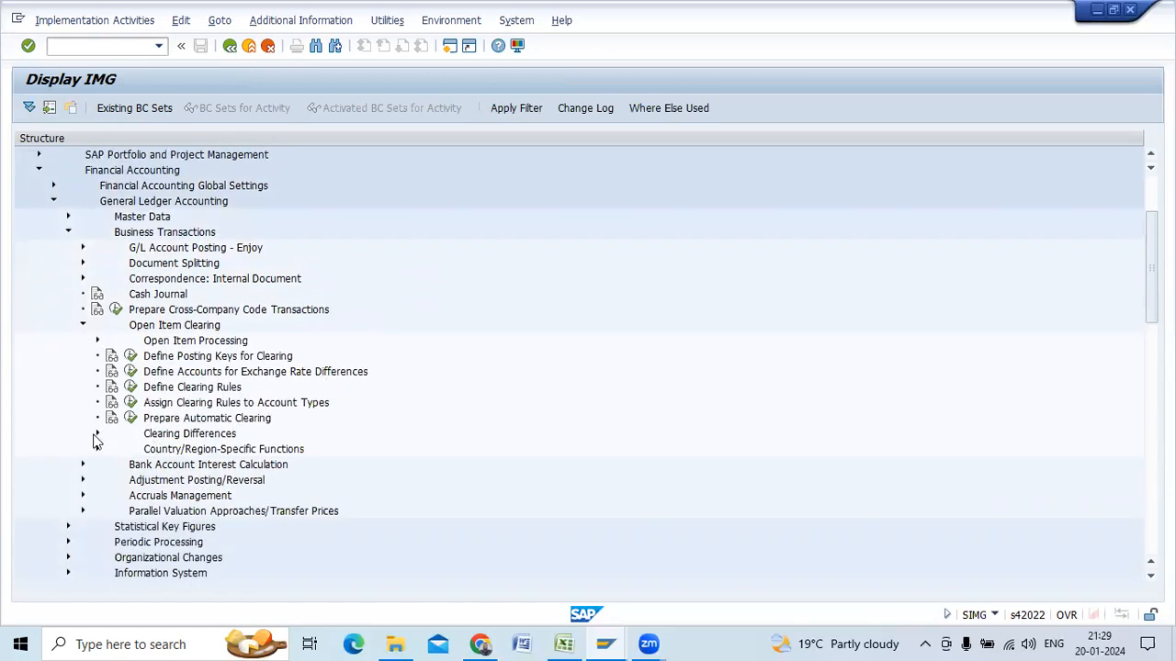
left_click(97, 435)
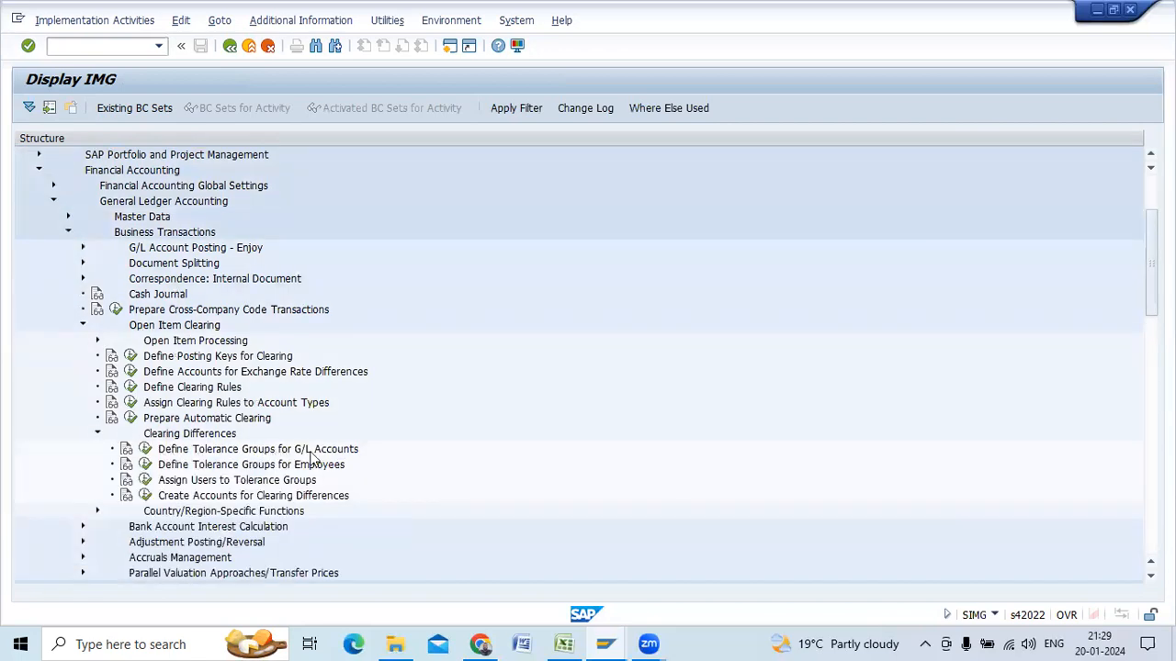
left_click(145, 449)
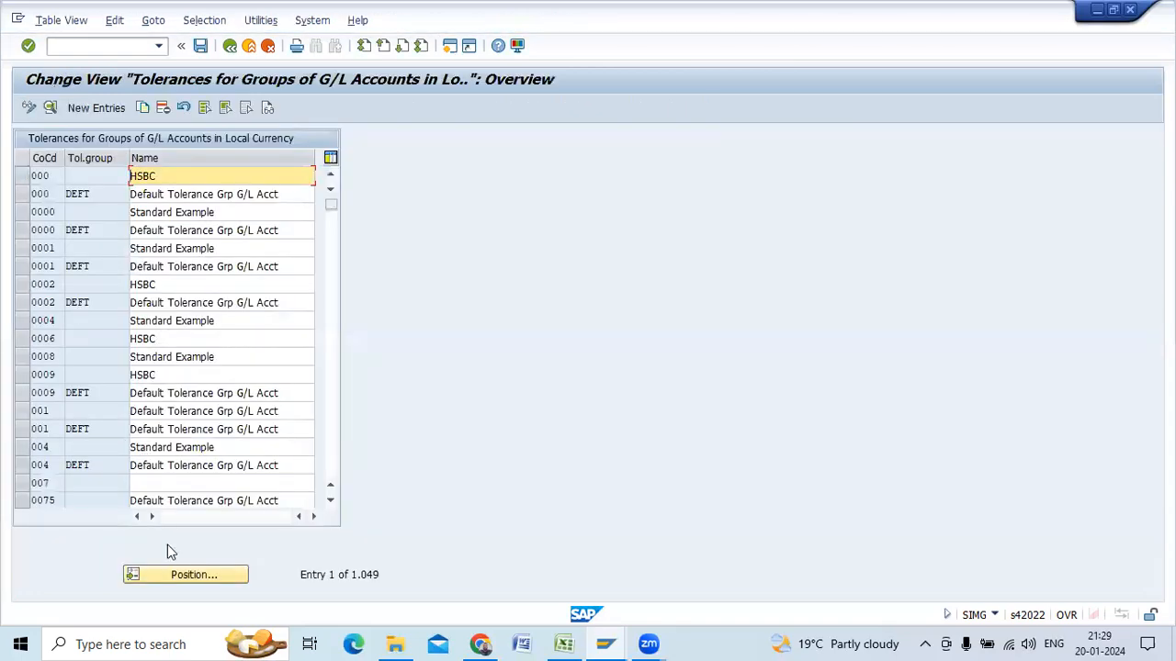
- Position the tolerance groups list to company code Q200, select its entry and return to the IMG
left_click(176, 576)
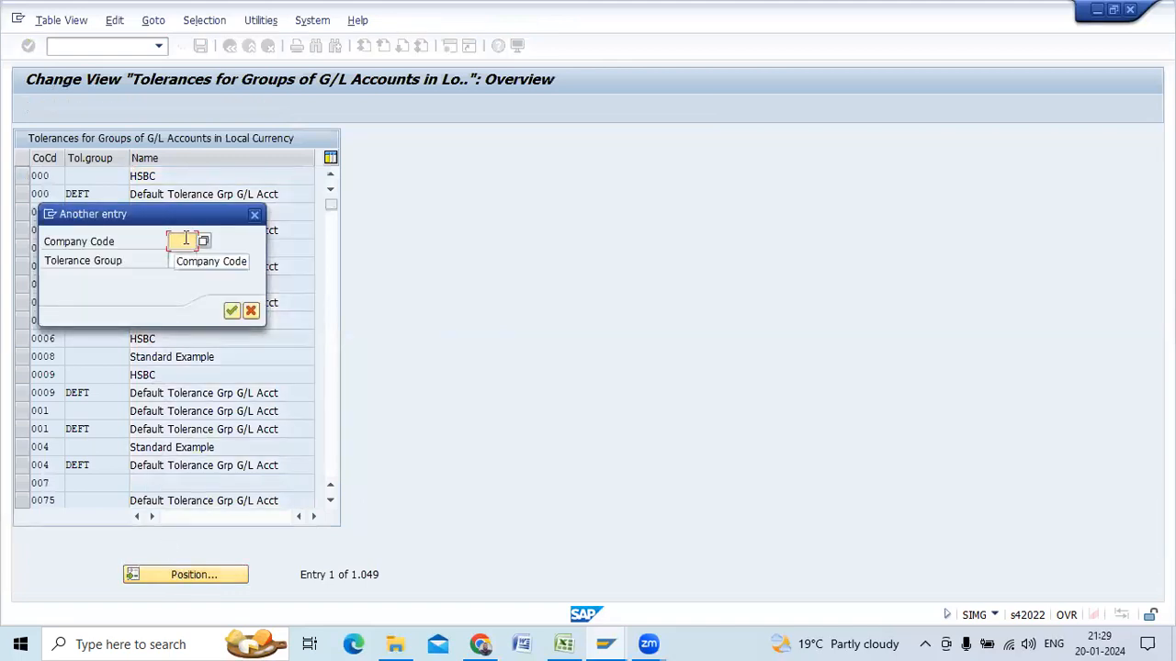
type("q200")
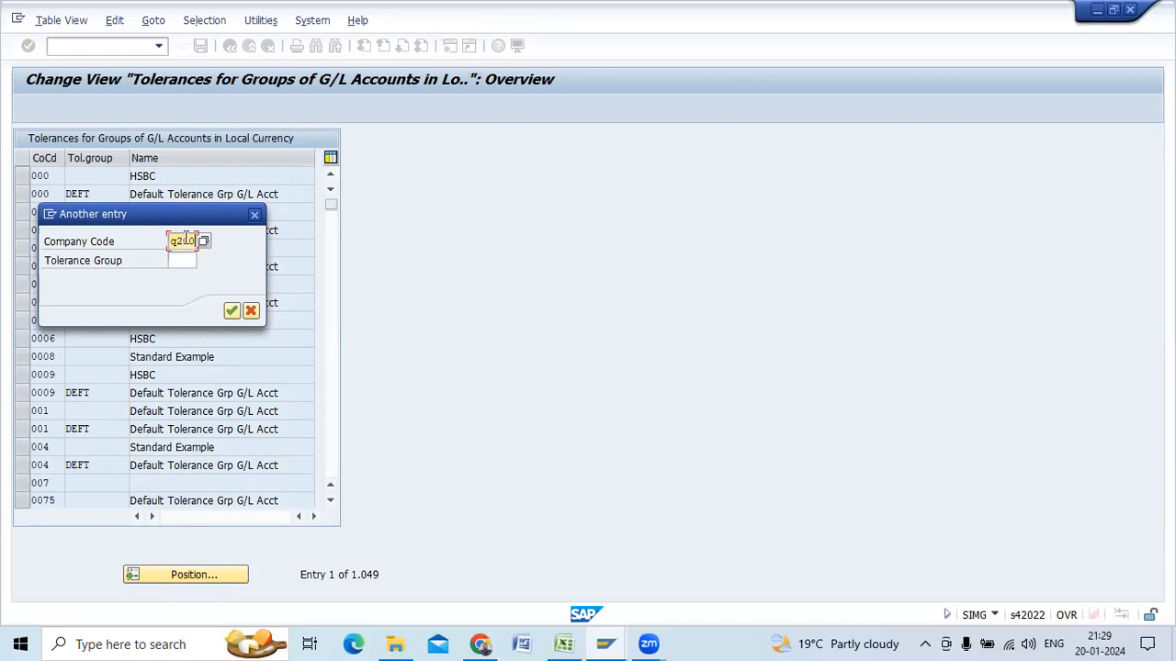
key("Return")
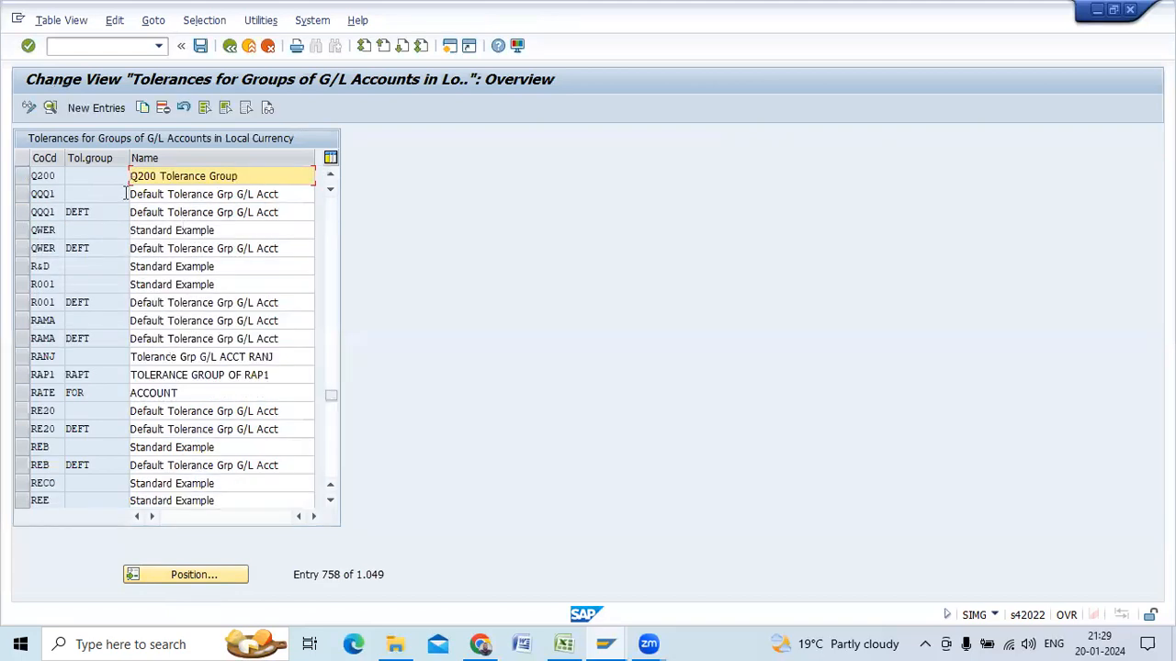
left_click(25, 179)
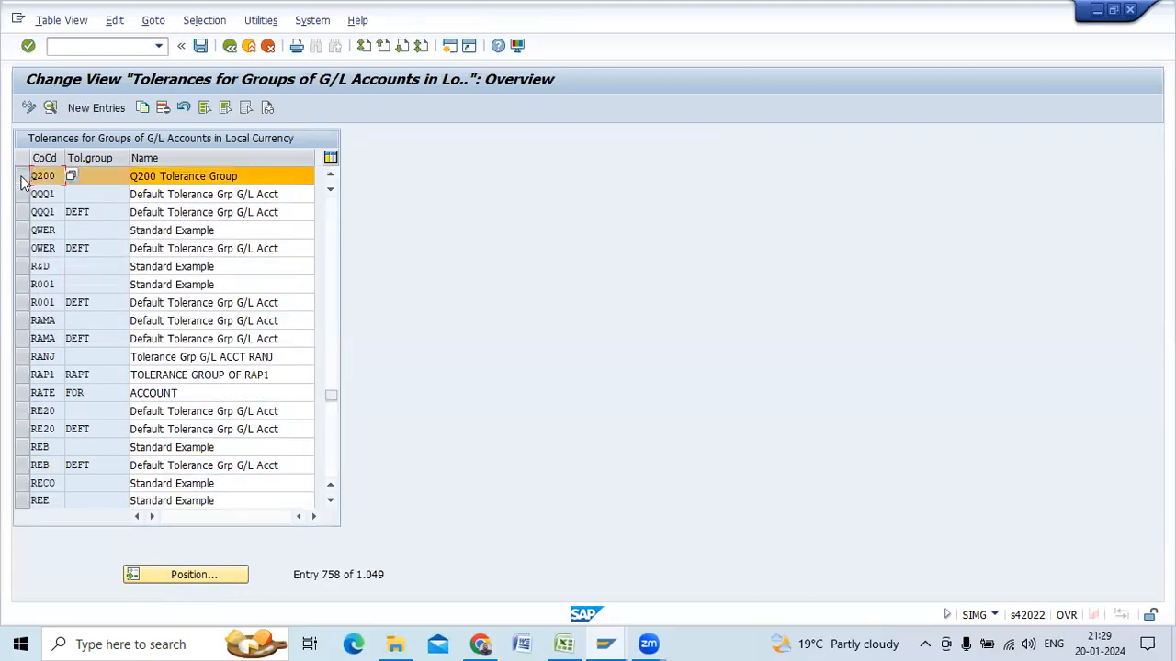
left_click(25, 179)
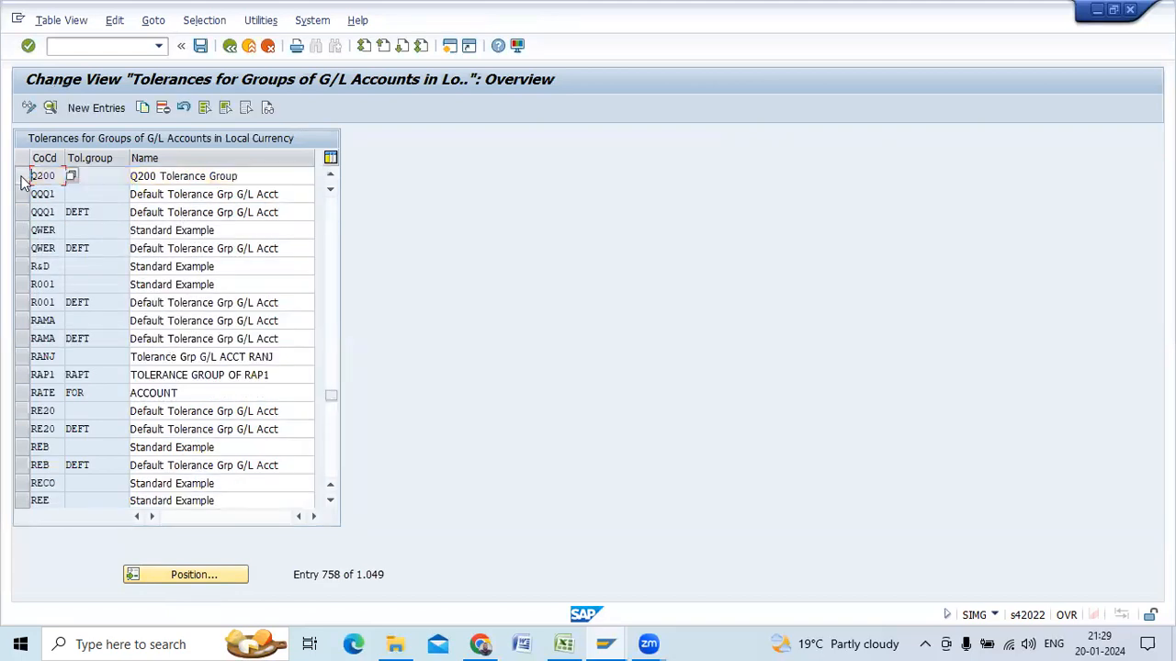
left_click(230, 47)
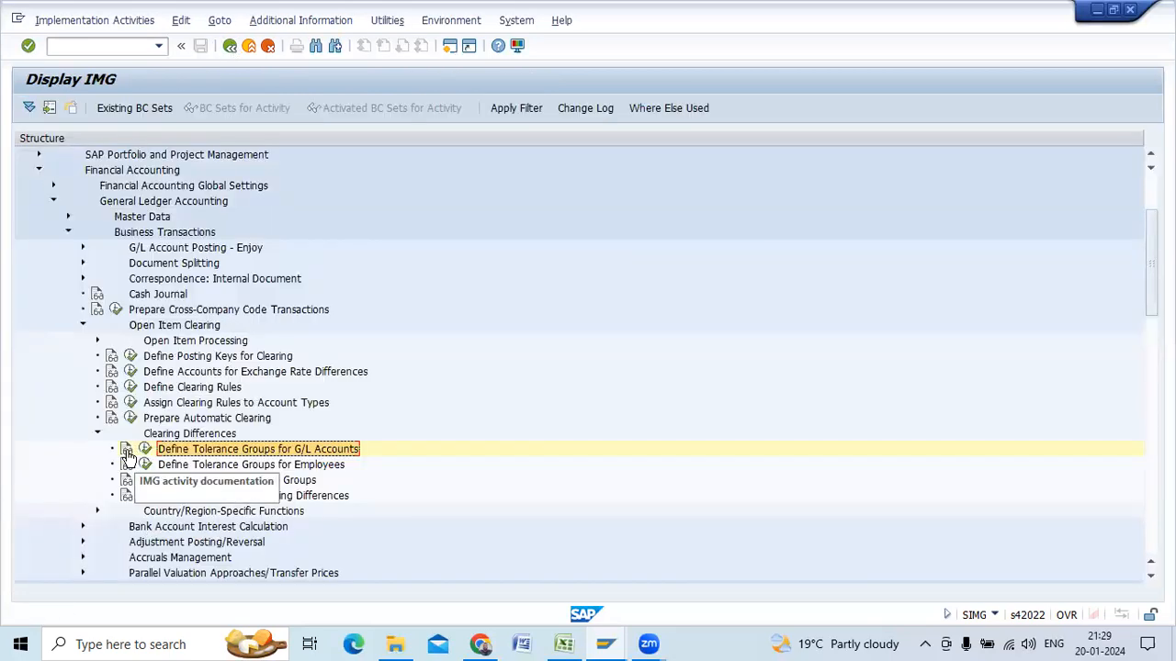
- Open and read the IMG documentation for Define Tolerance Groups for G/L Accounts, then close it
left_click(125, 451)
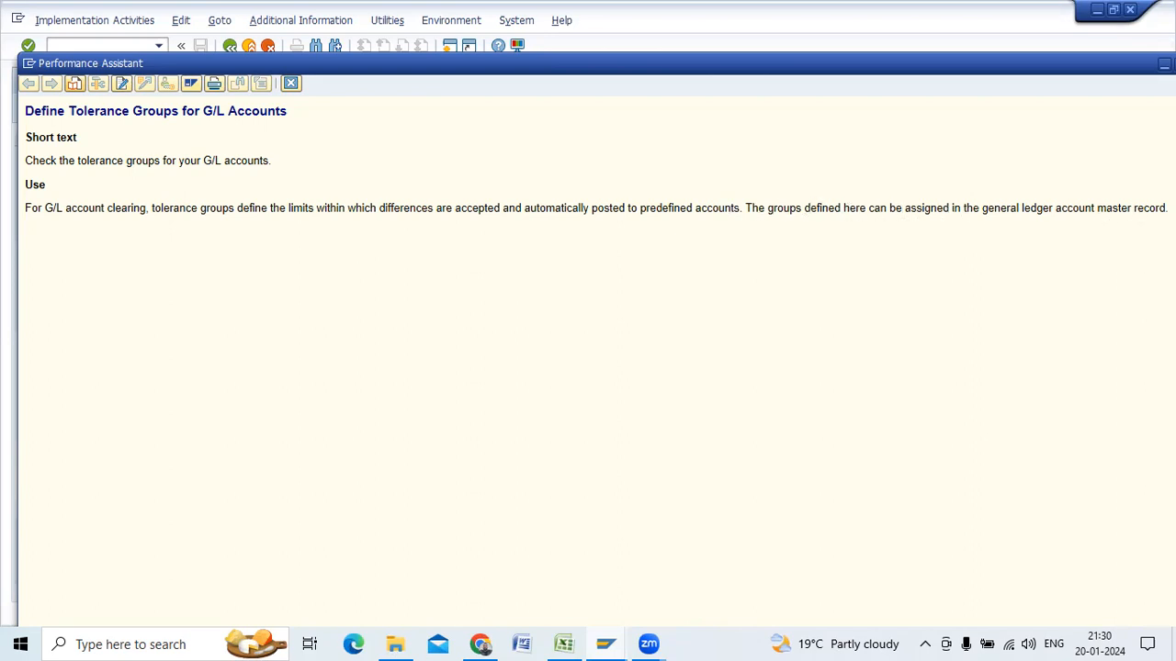
double_click(1097, 64)
left_click(1037, 71)
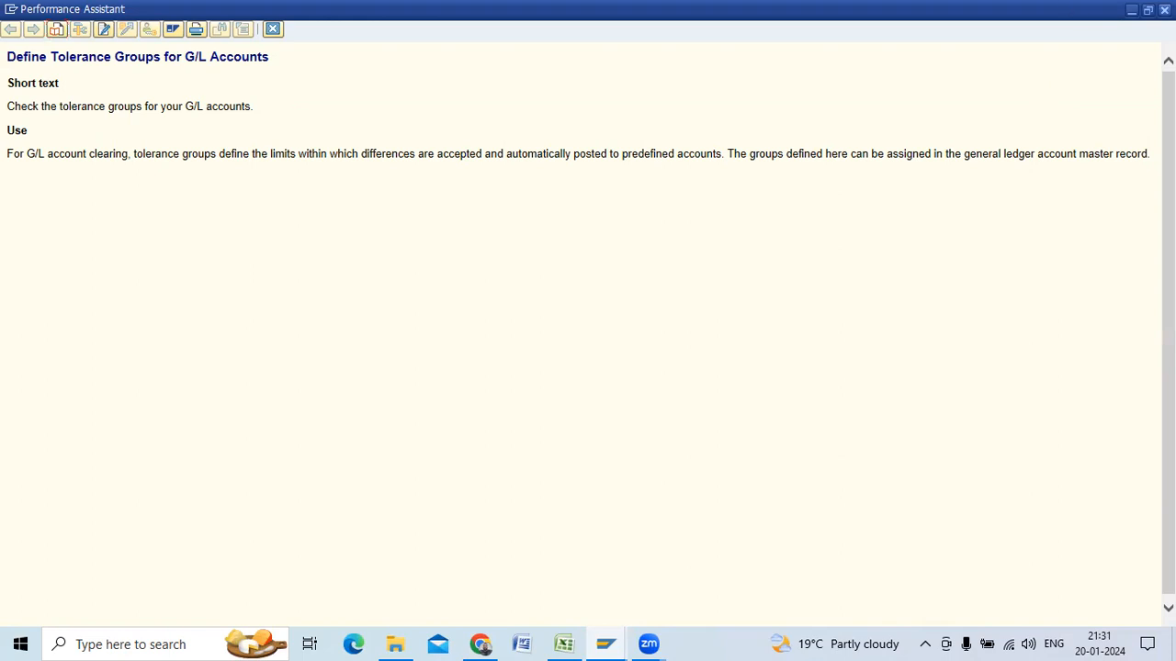
left_click(1164, 9)
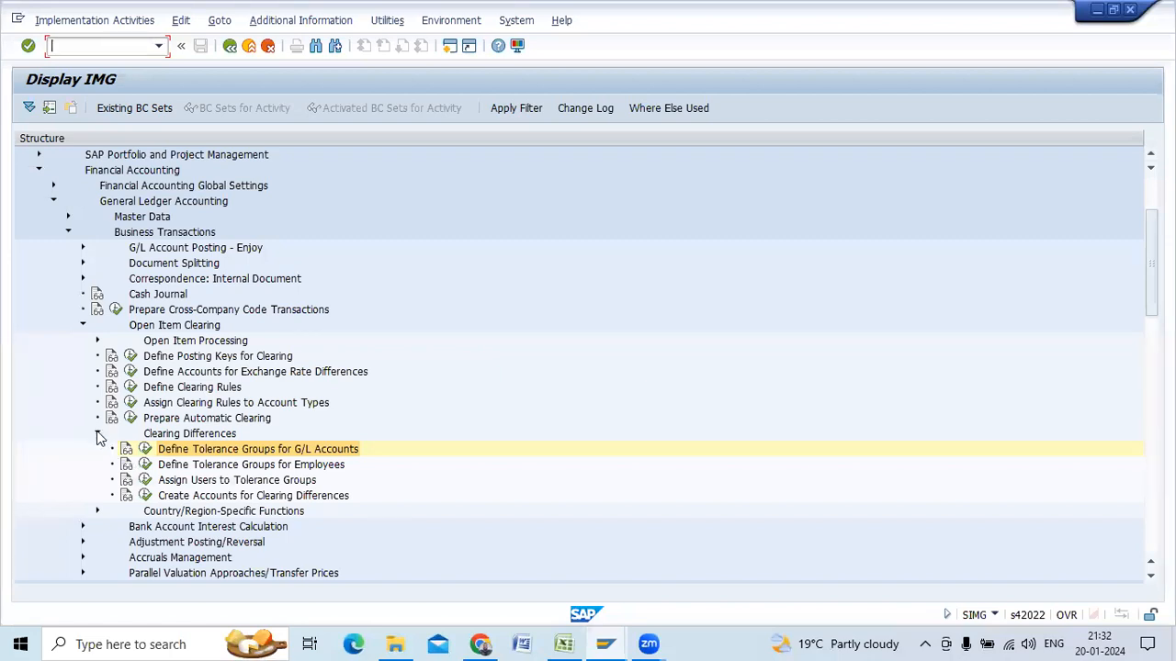
- Collapse the expanded IMG branches back to Financial Accounting and exit the implementation guide
left_click(97, 434)
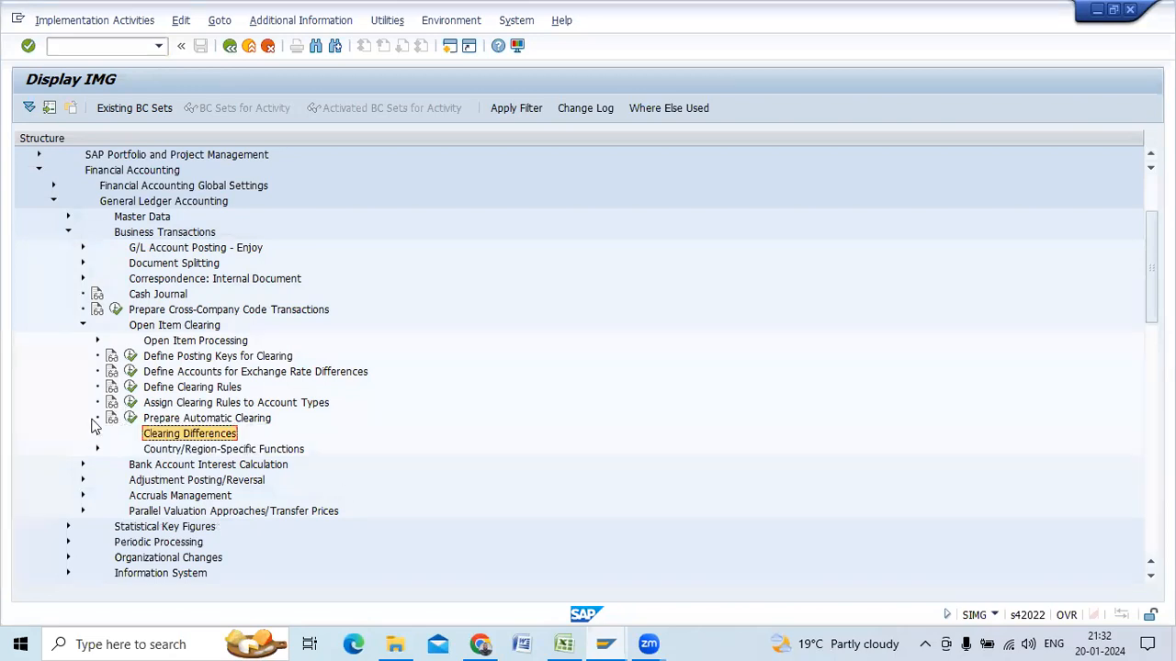
left_click(83, 326)
left_click(68, 232)
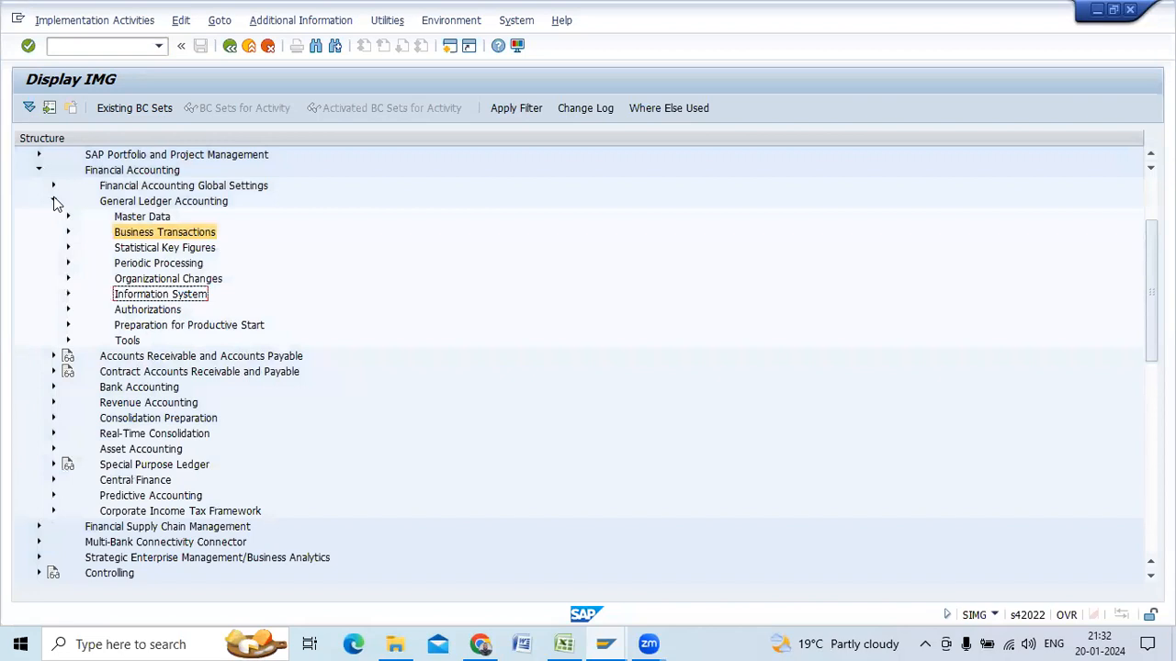
left_click(53, 202)
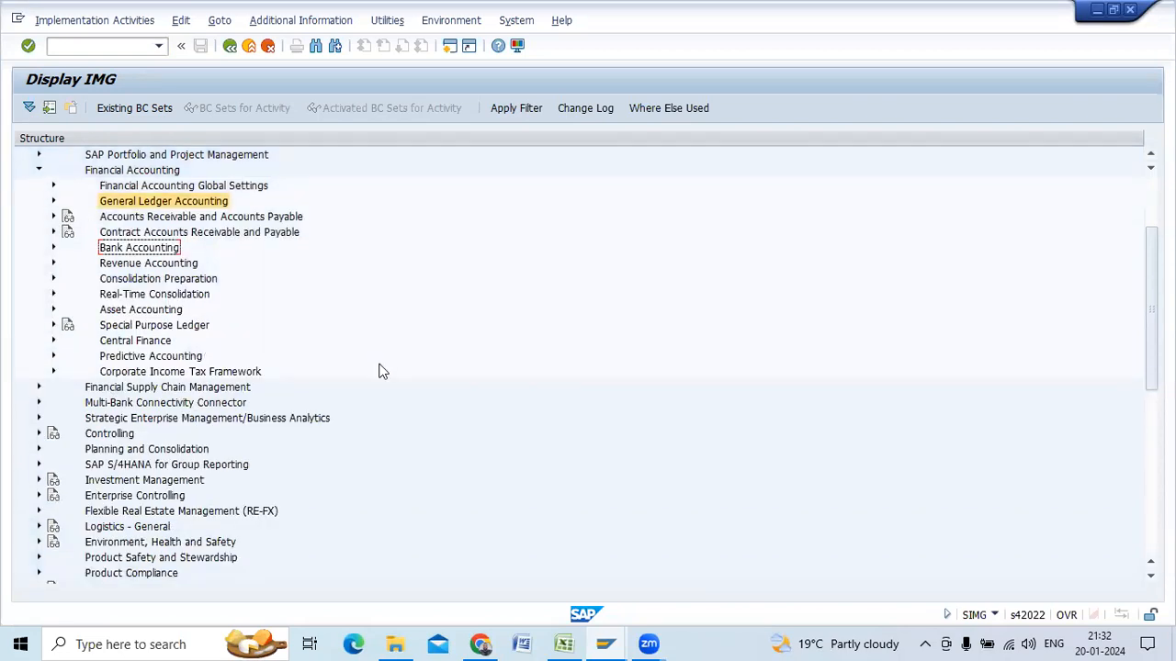
scroll(307, 343, "up", 3)
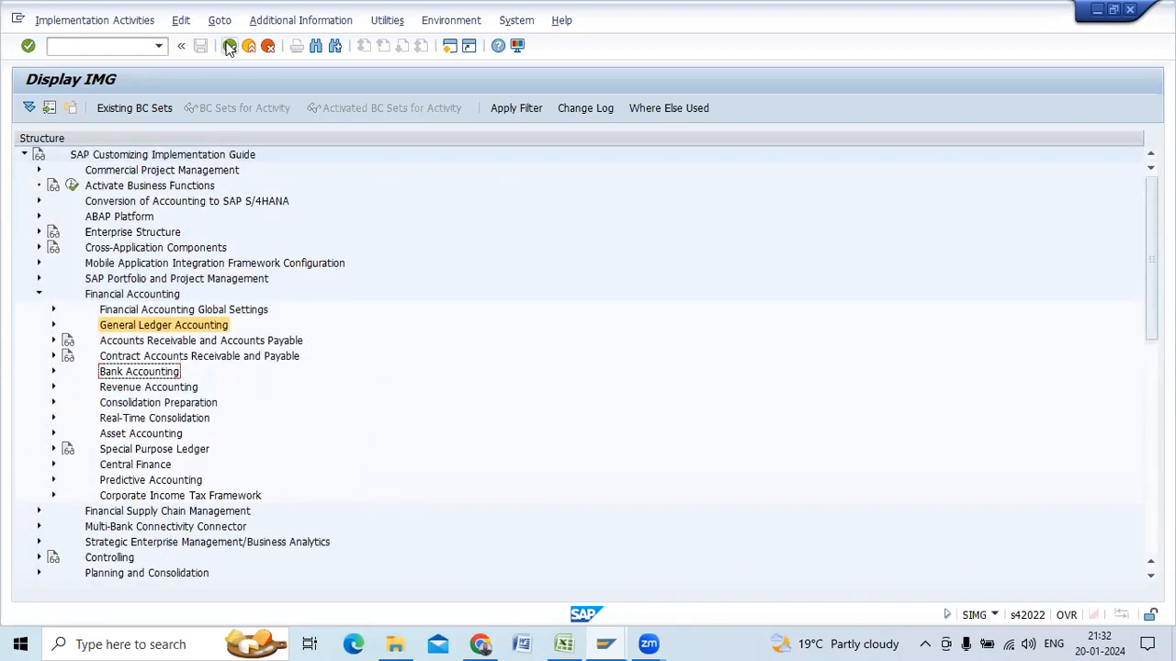
left_click(455, 50)
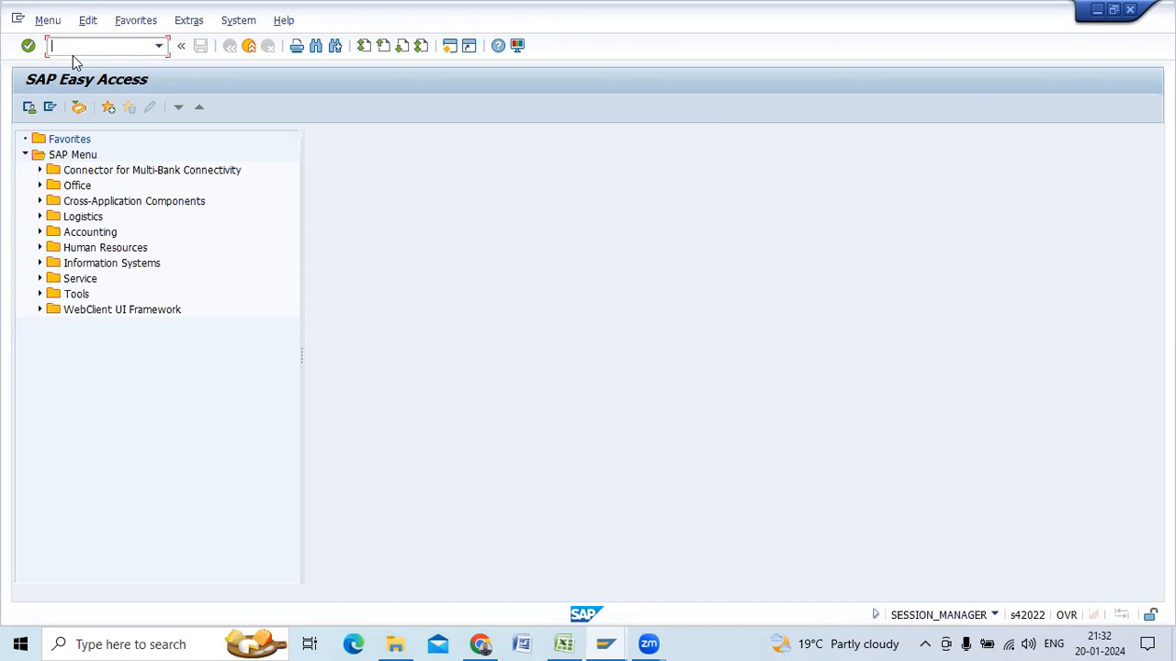
- Open company code Q200's global data in OBY6 and set its chart of accounts to Q200
type("oby6")
key("Return")
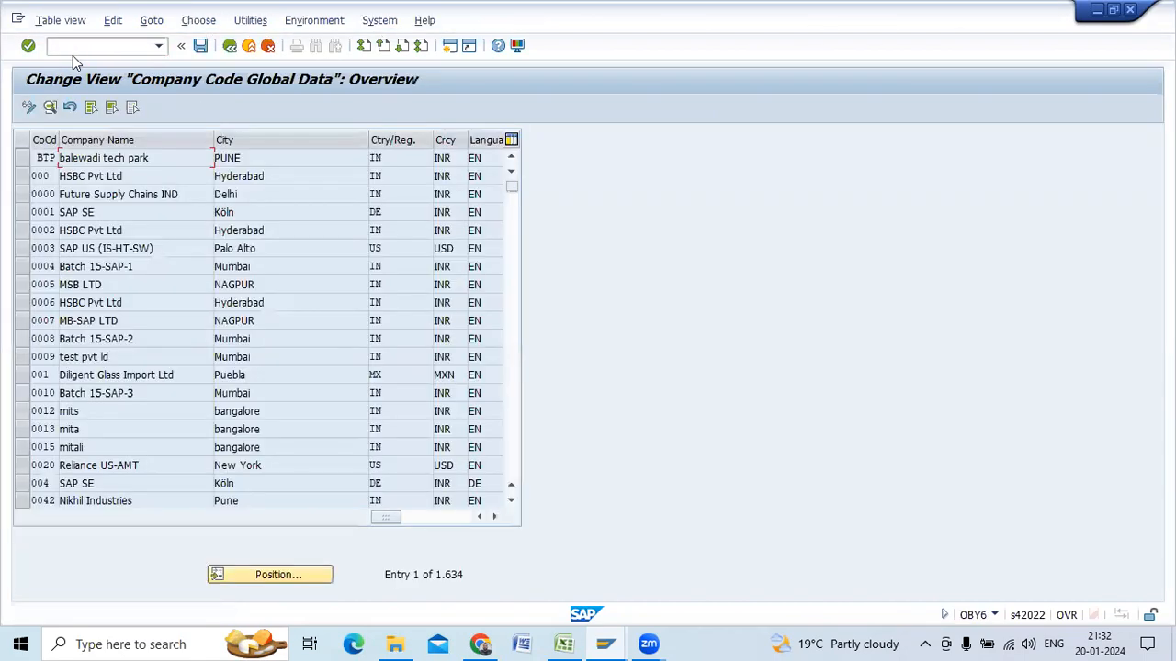
left_click(273, 576)
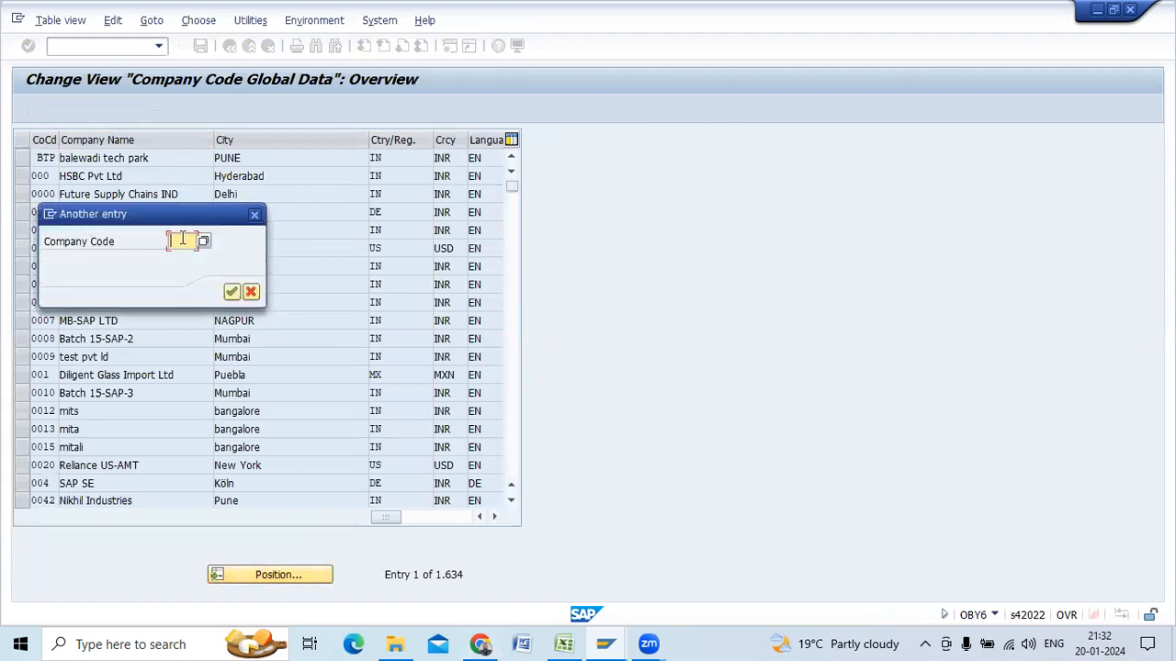
type("6200")
key("Return")
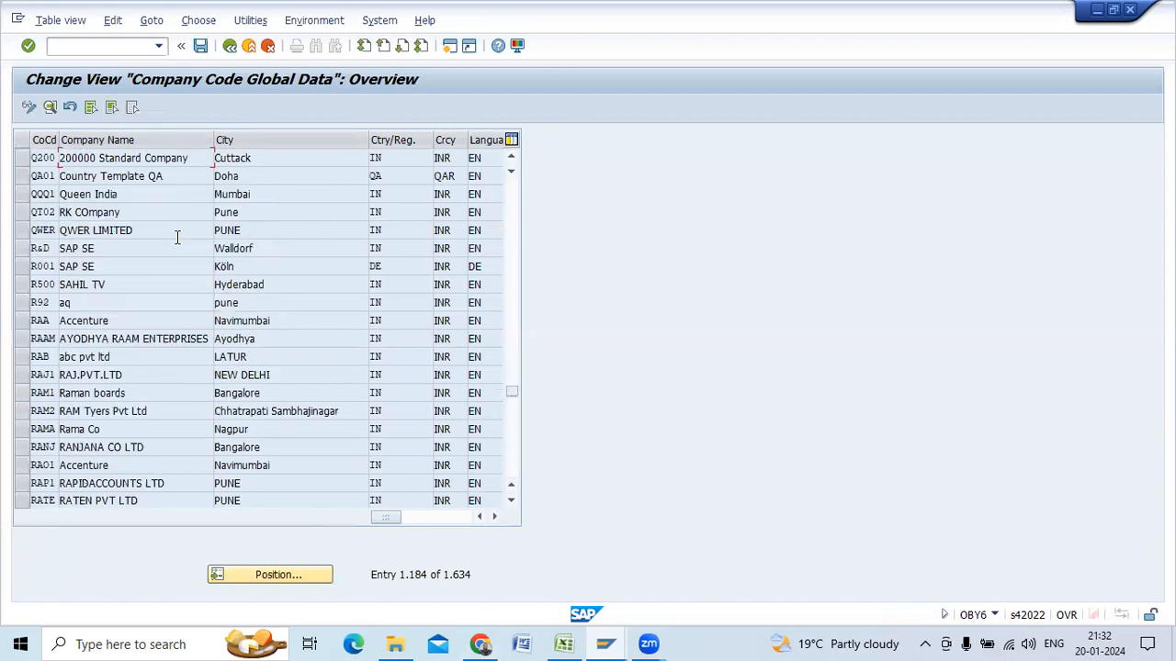
double_click(156, 158)
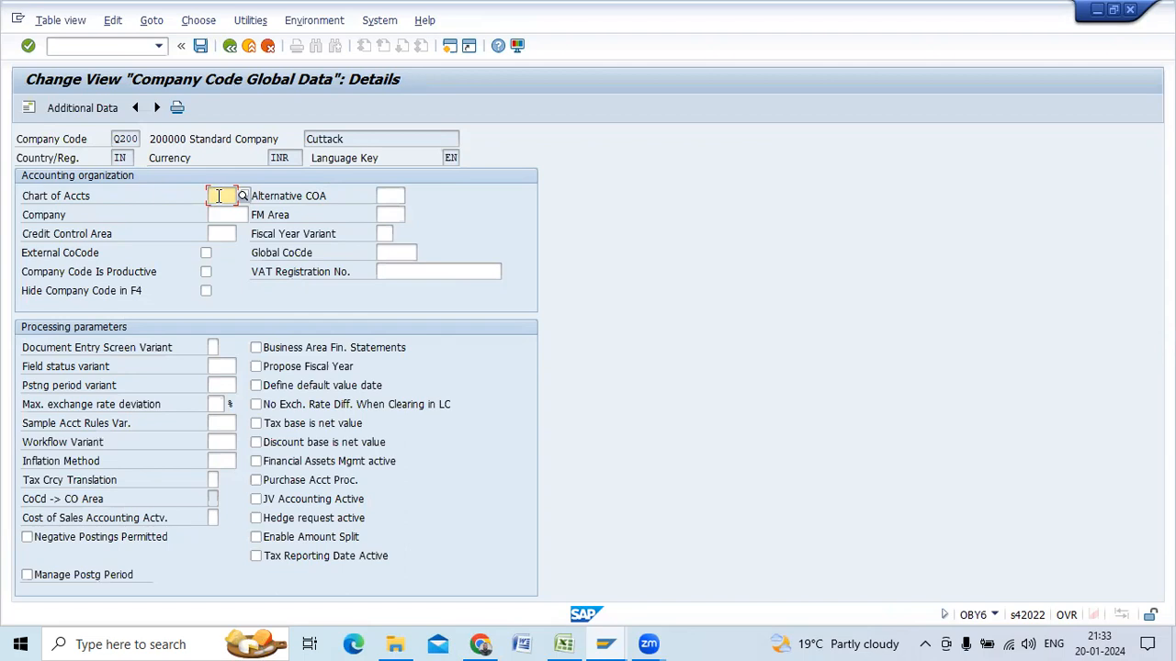
type("Q200")
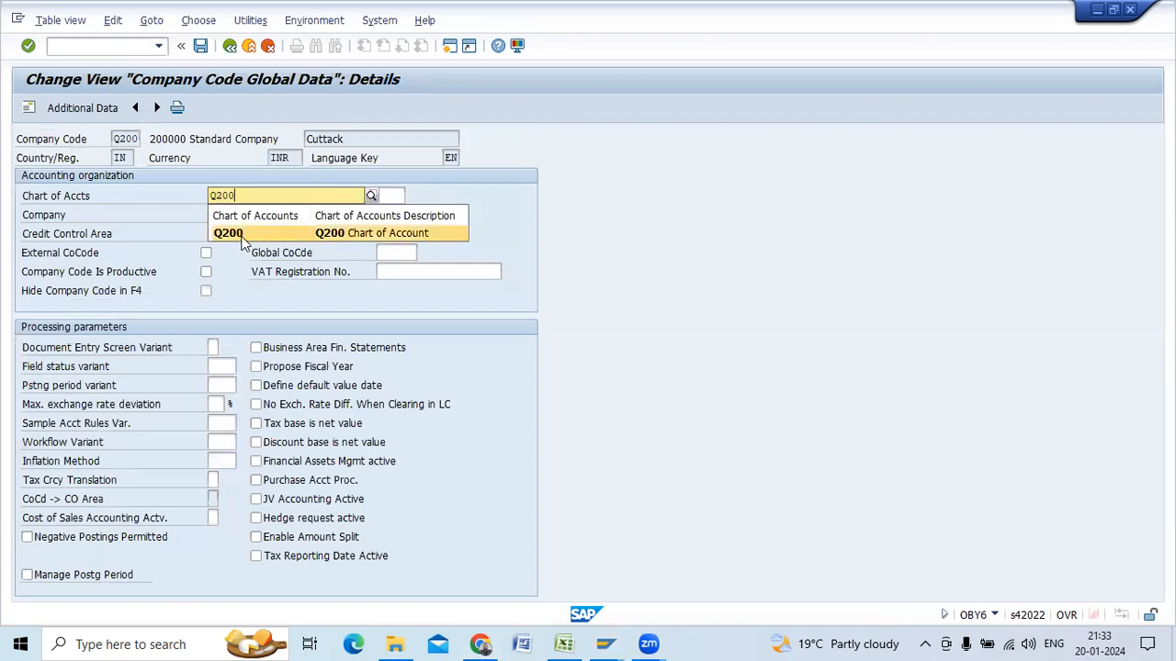
left_click(242, 234)
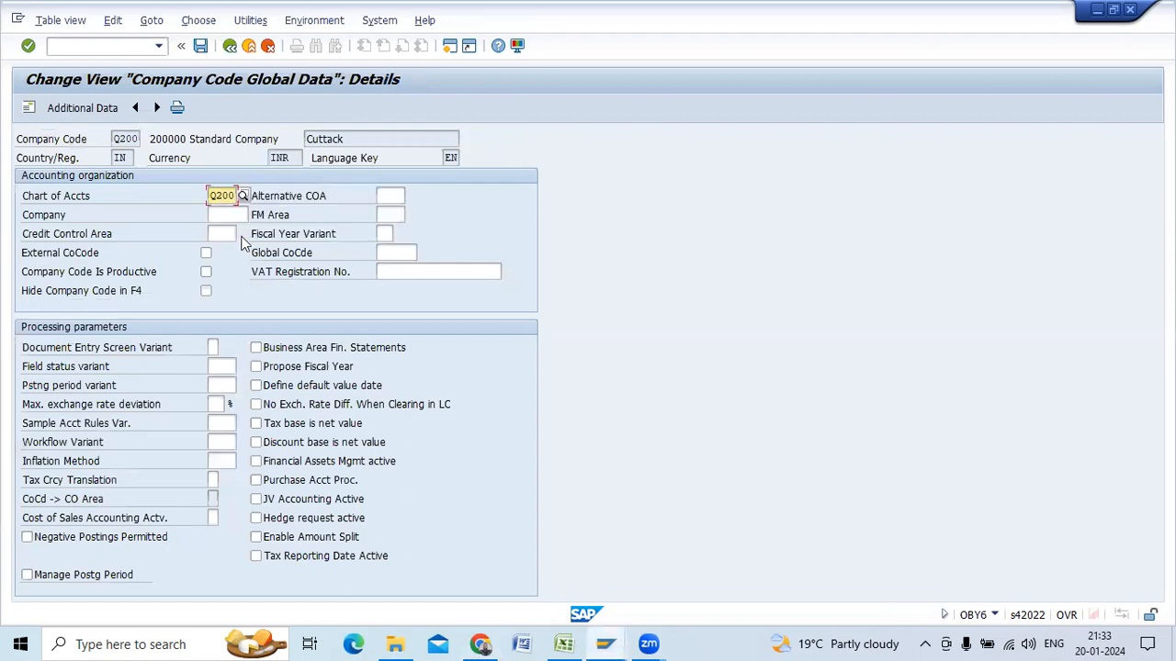
- Set the company for company code Q200 to 200000
left_click(232, 217)
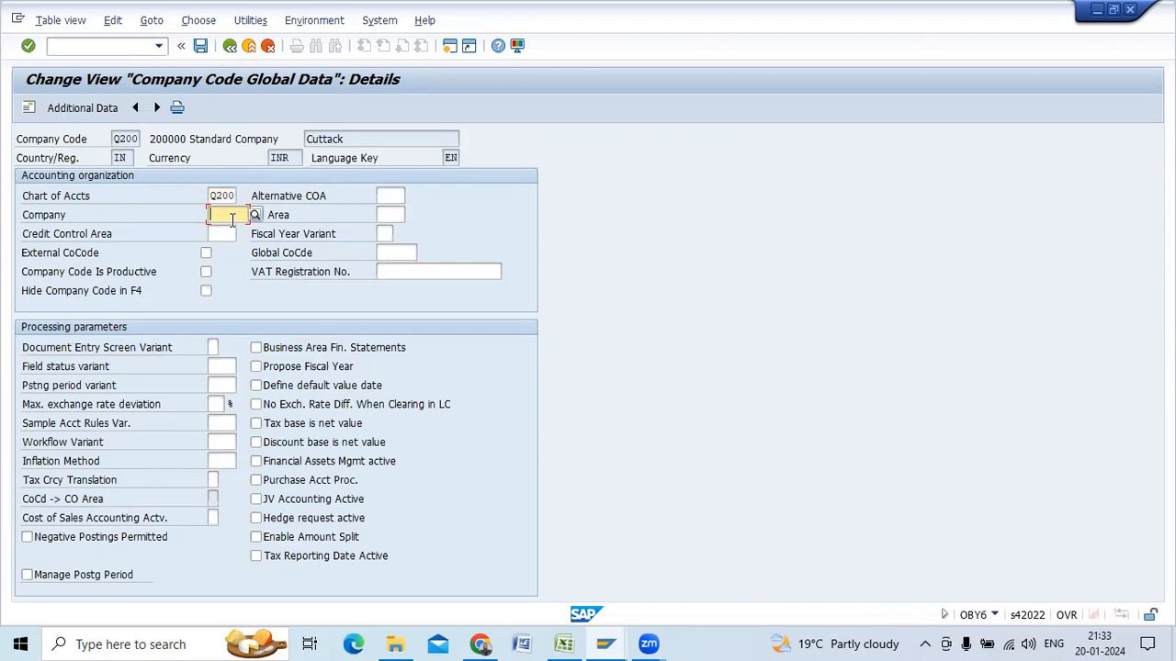
type("2")
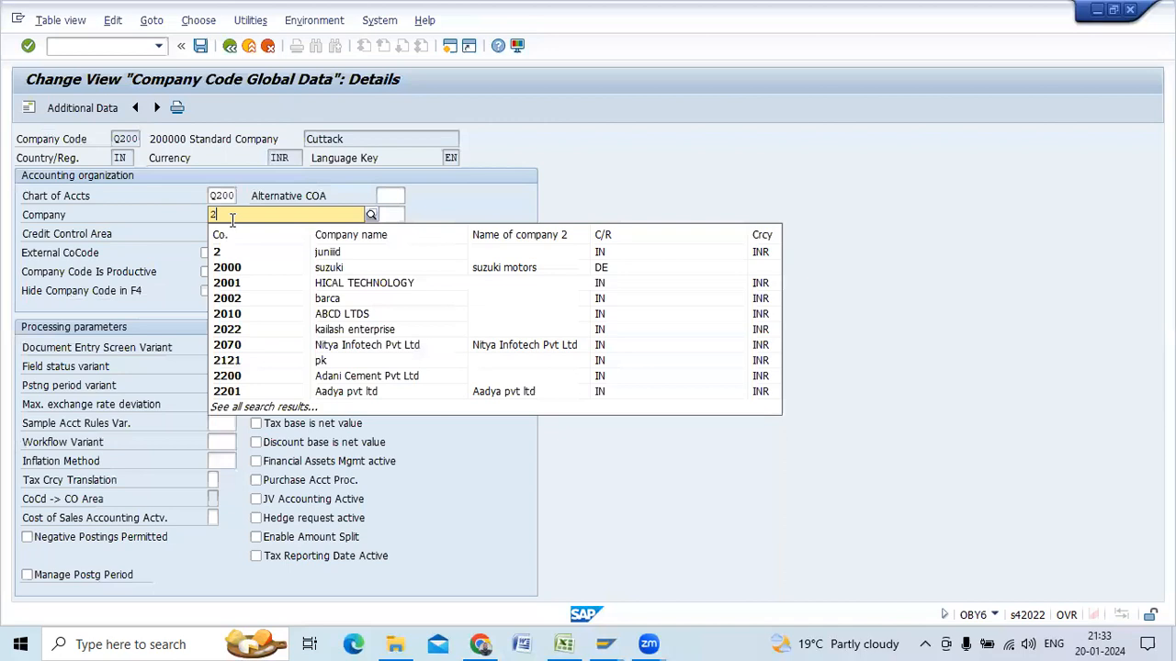
type("0")
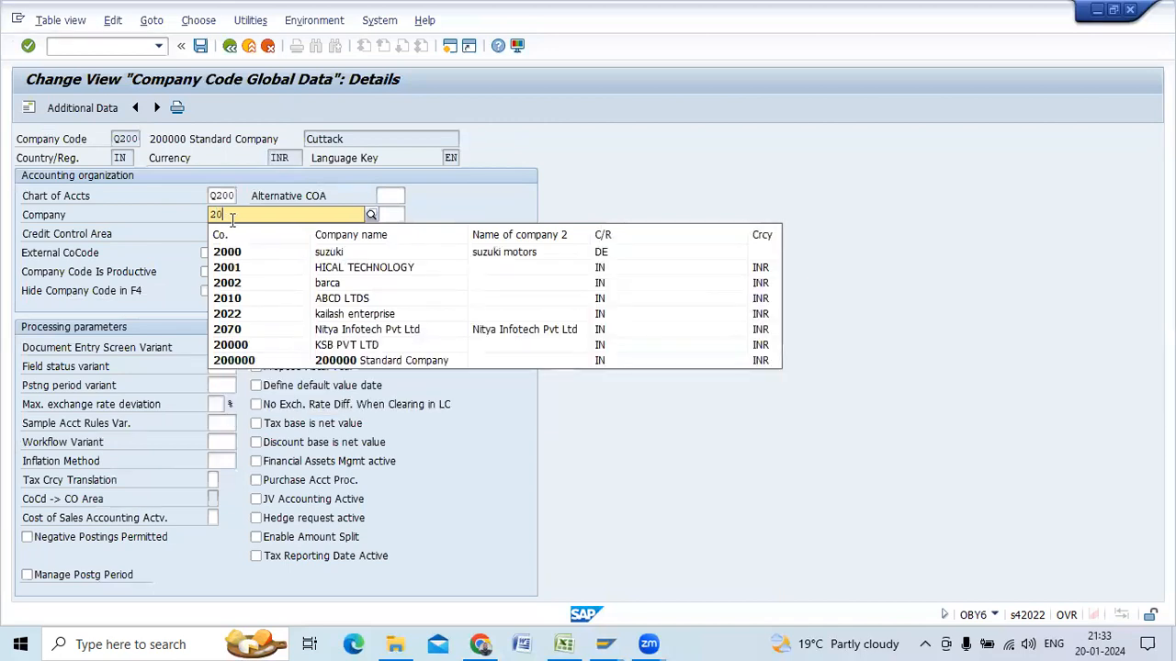
left_click(248, 364)
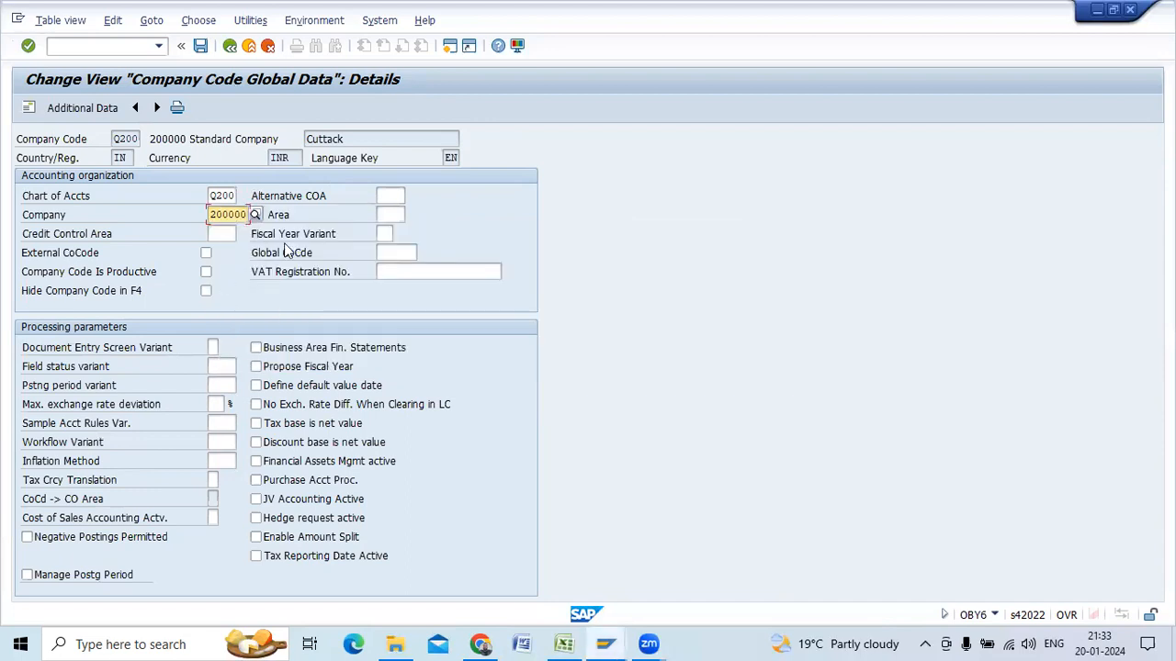
- Set the credit control area to Q200
left_click(217, 234)
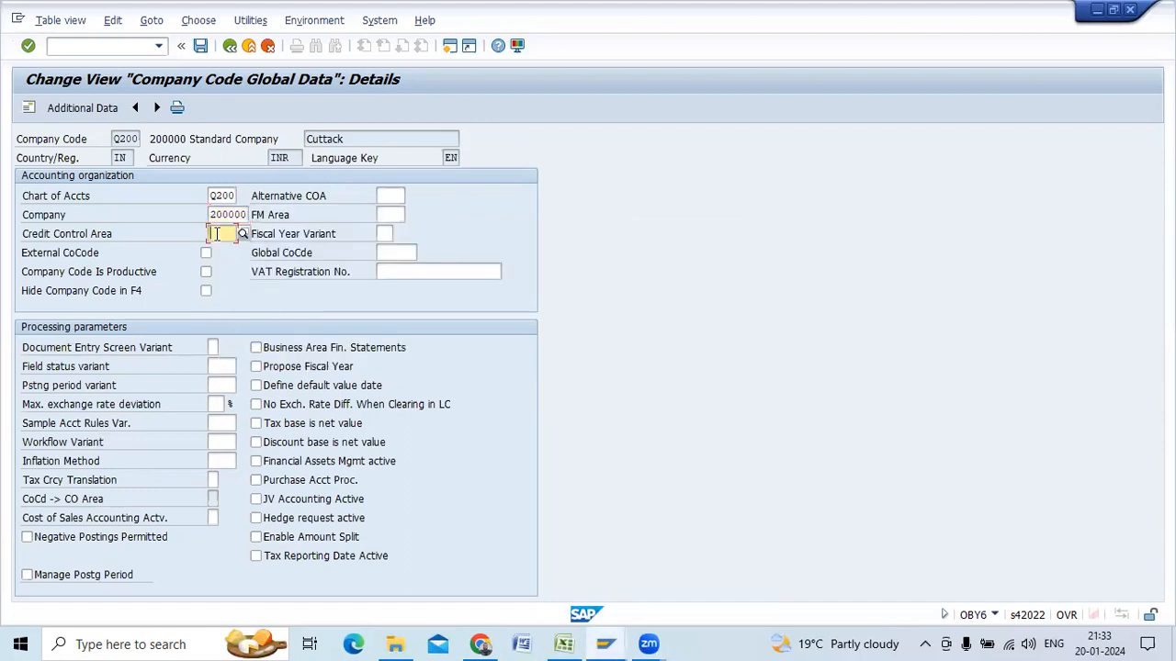
type("Q200")
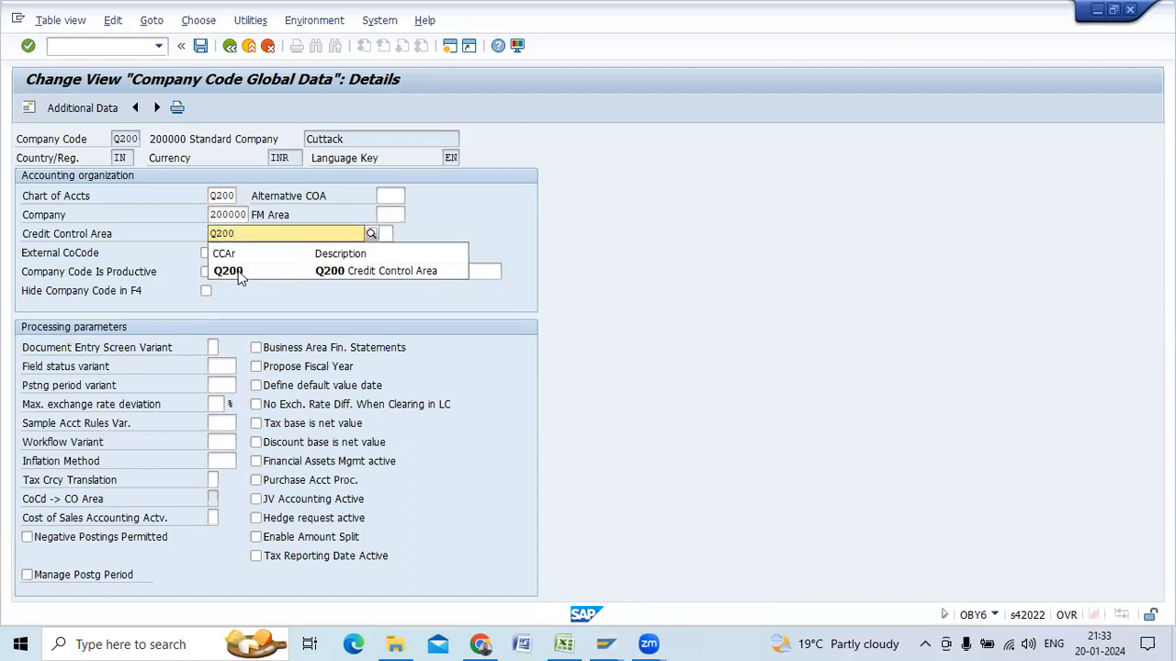
left_click(227, 270)
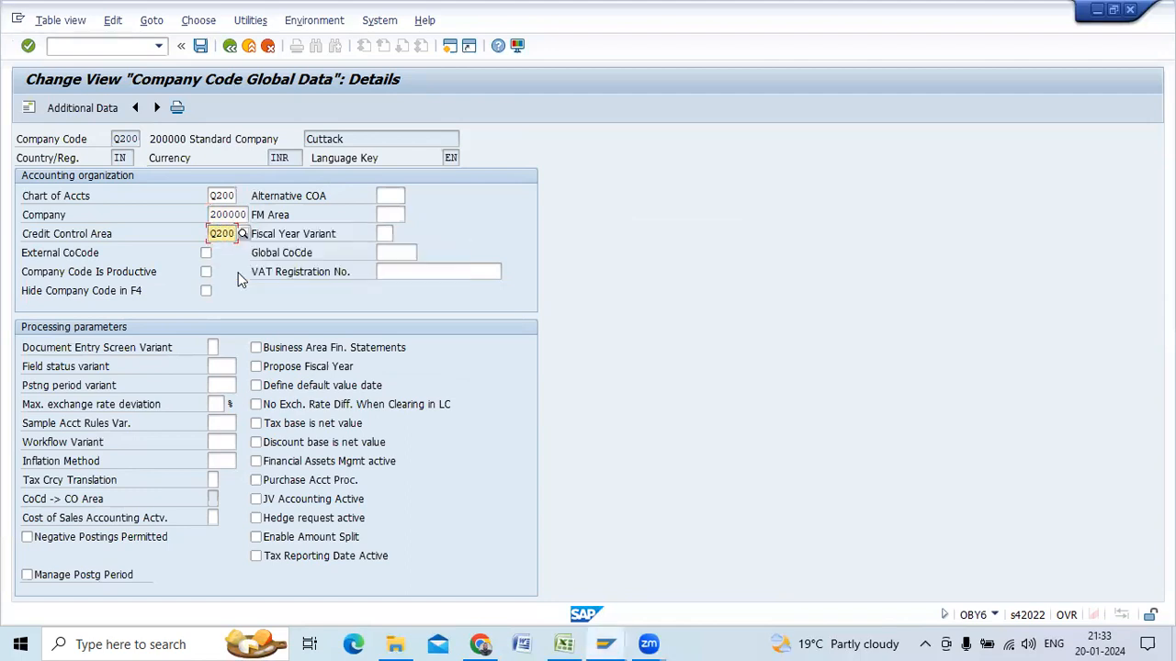
- Open the fiscal year variant value list and search it for IQ and then for Q*
left_click(391, 215)
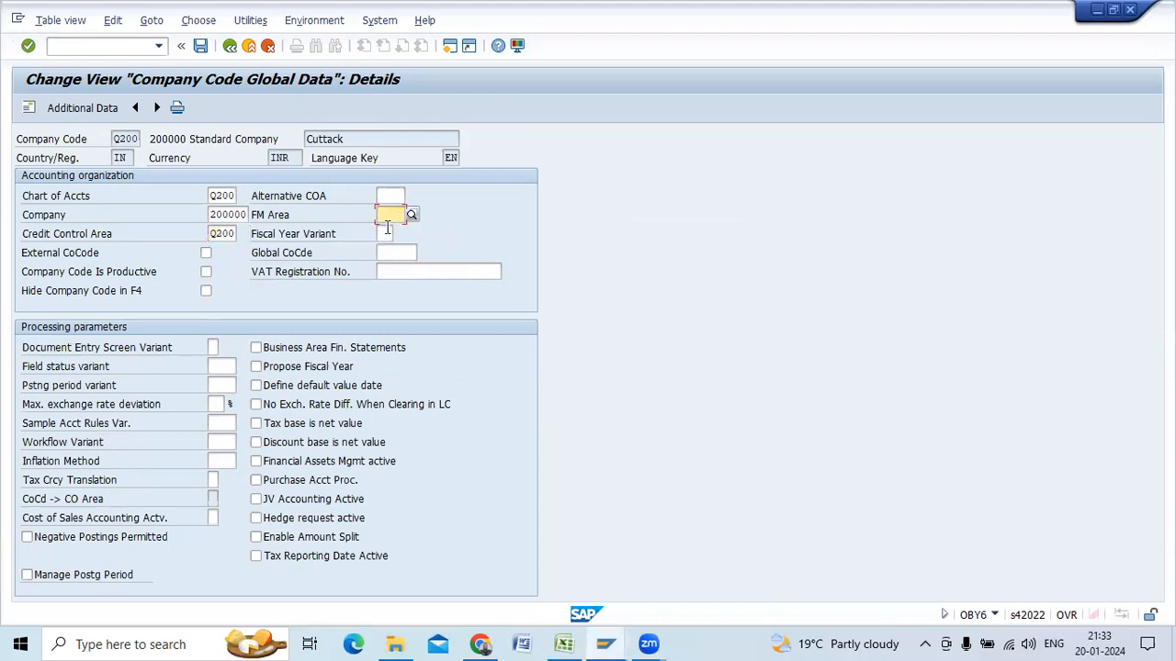
left_click(387, 232)
left_click(399, 234)
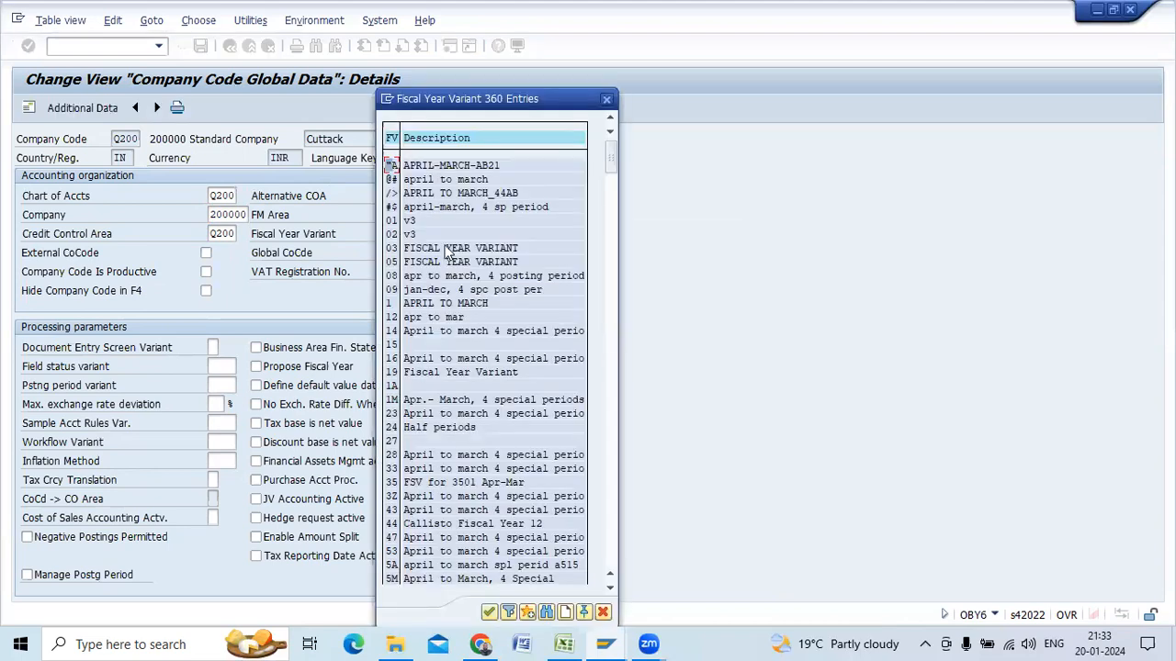
scroll(498, 312, "down", 3)
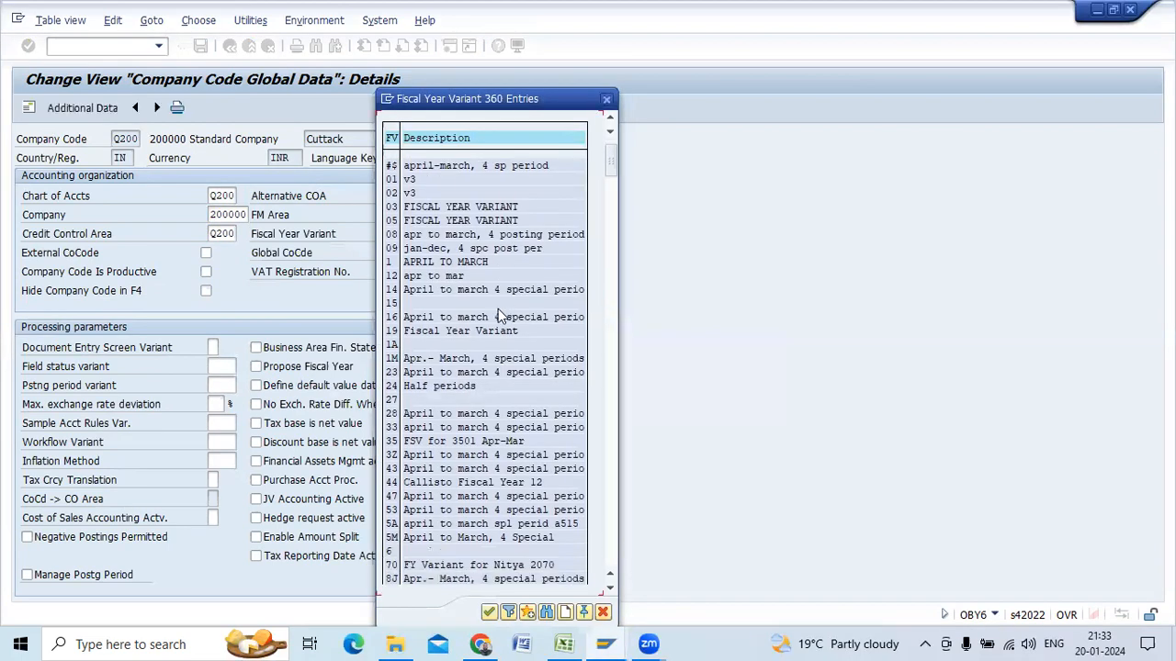
scroll(498, 316, "down", 3)
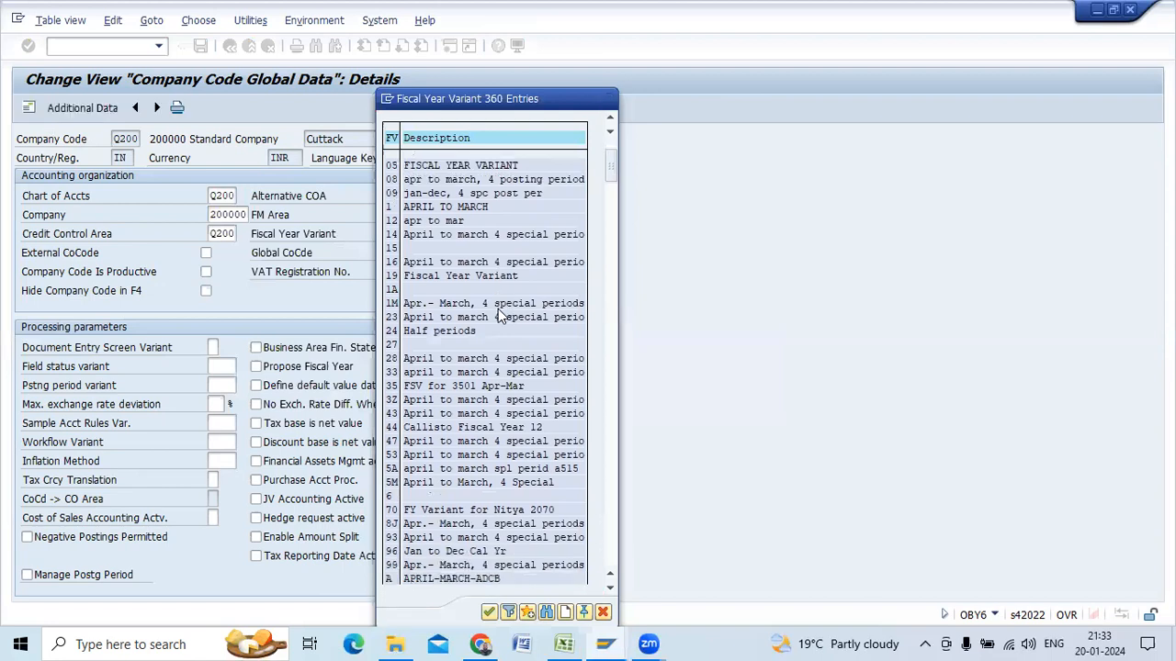
scroll(498, 308, "down", 3)
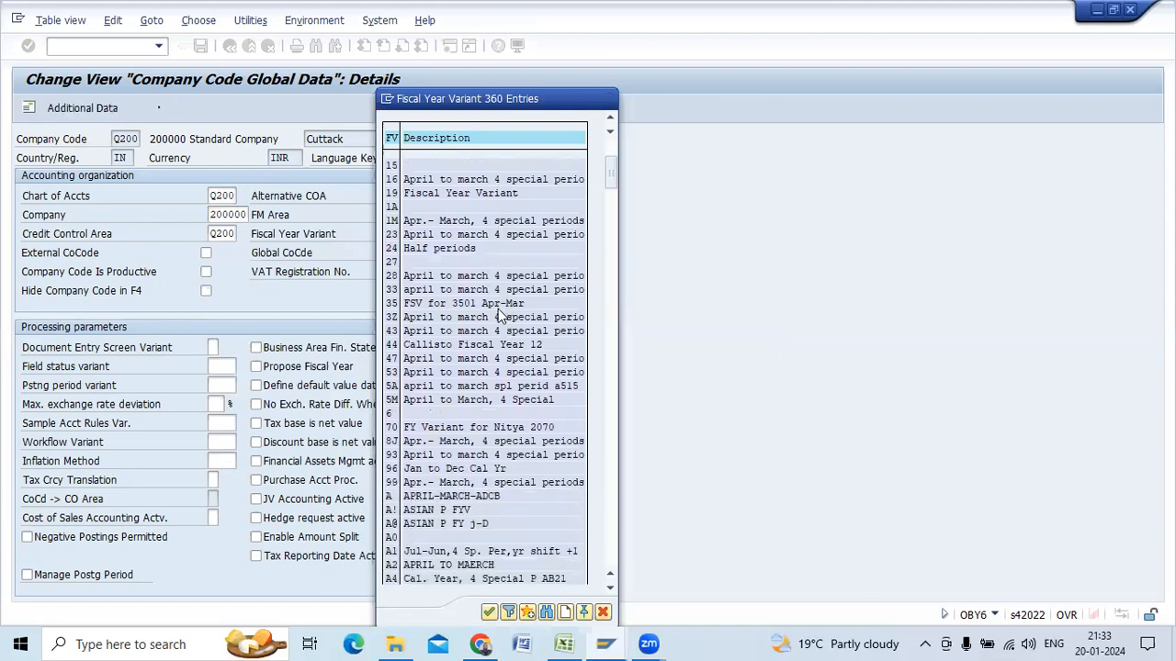
scroll(500, 316, "down", 3)
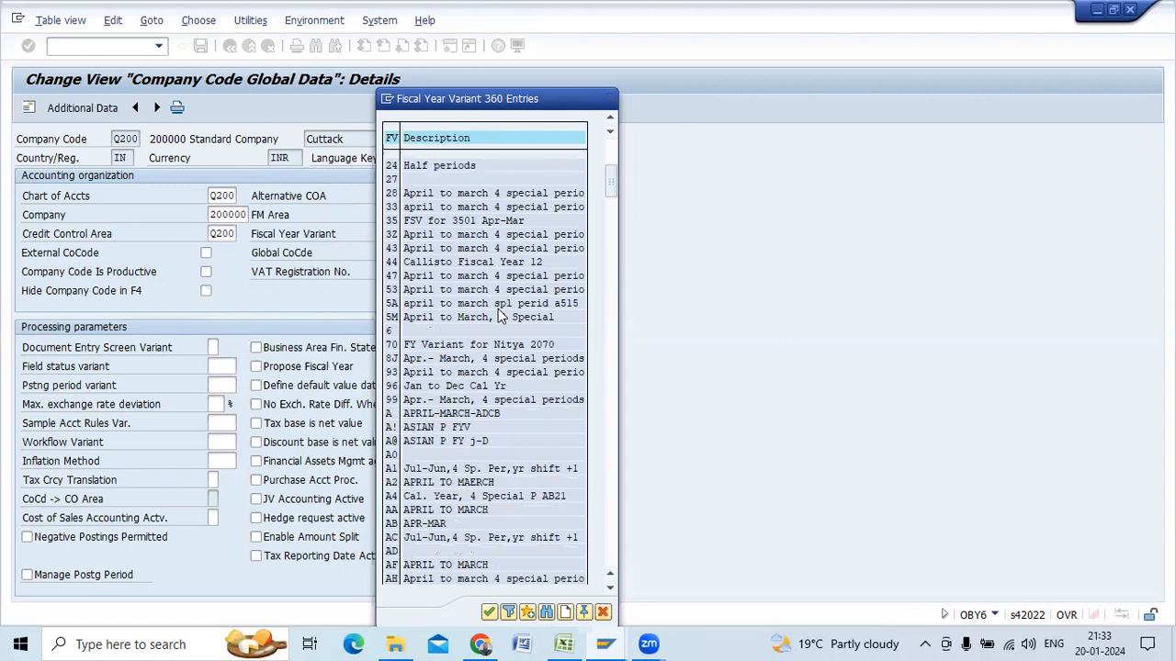
scroll(498, 315, "down", 2)
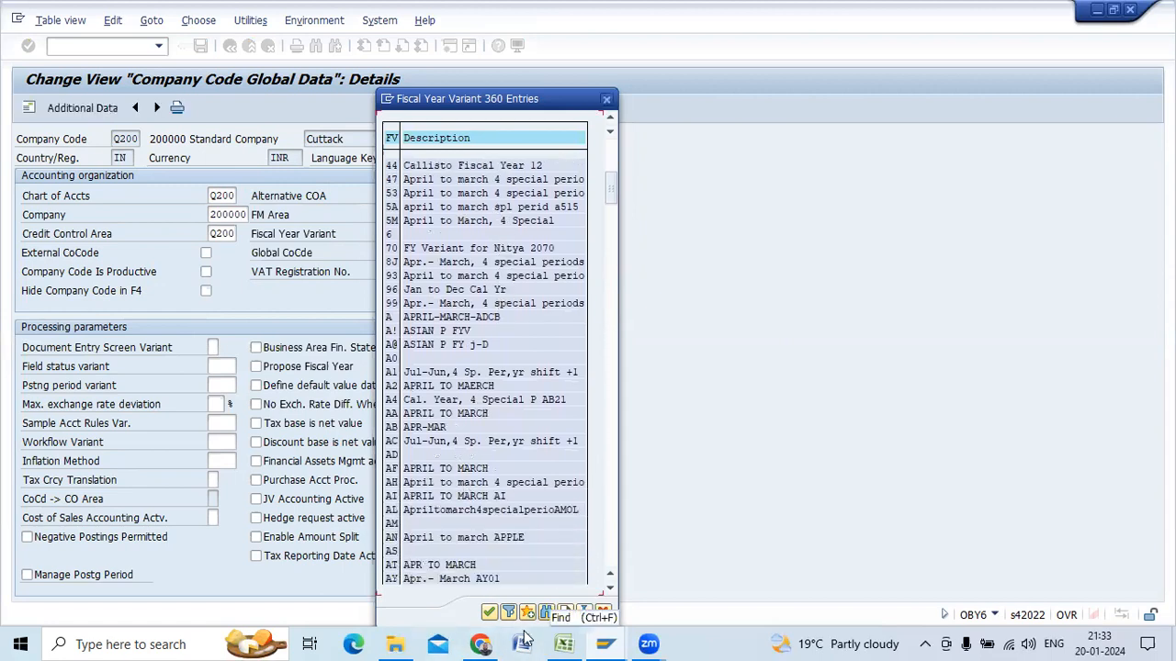
left_click(547, 612)
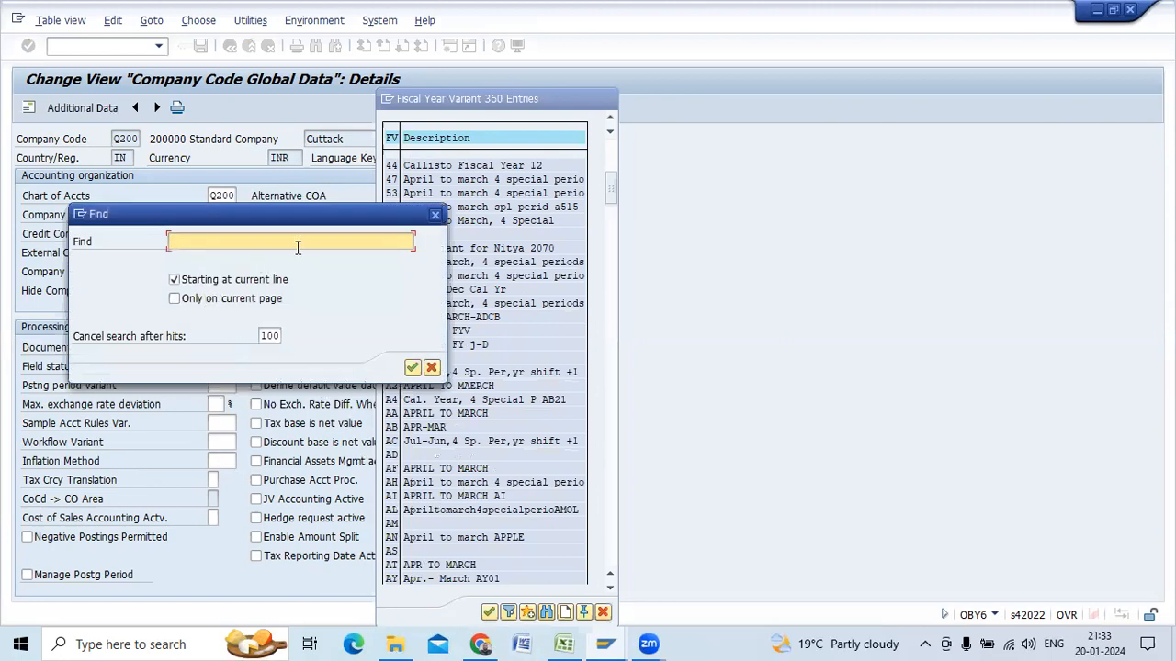
type("IQ")
key("Return")
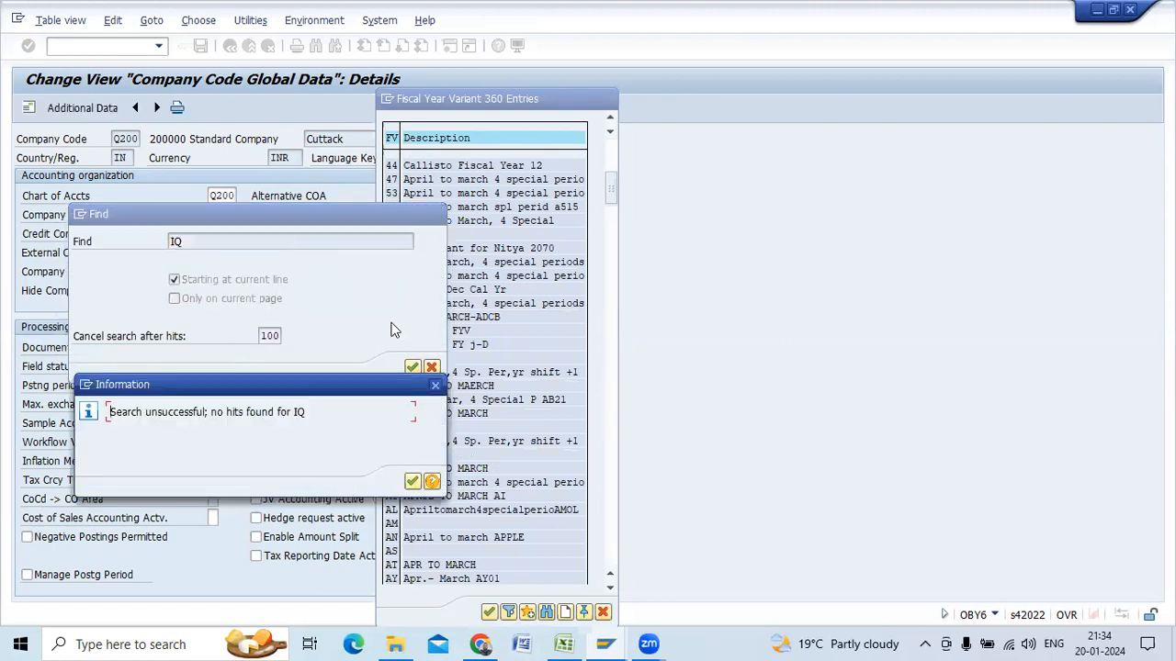
left_click(435, 385)
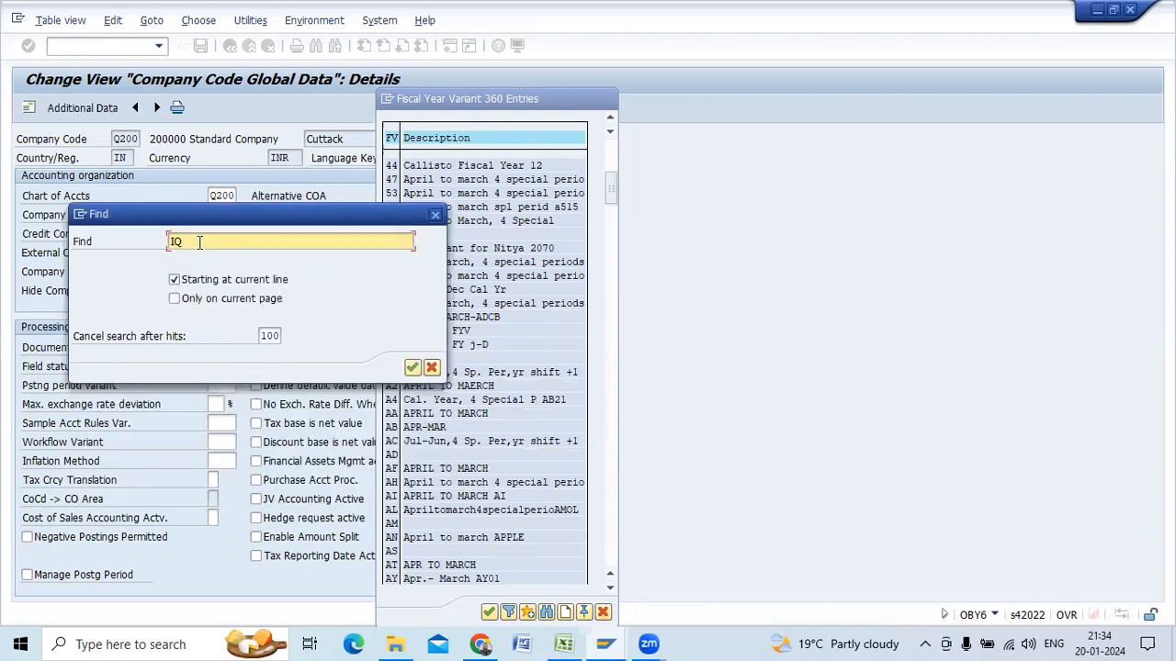
key("BackSpace")
key("BackSpace")
type("Q*")
key("Return")
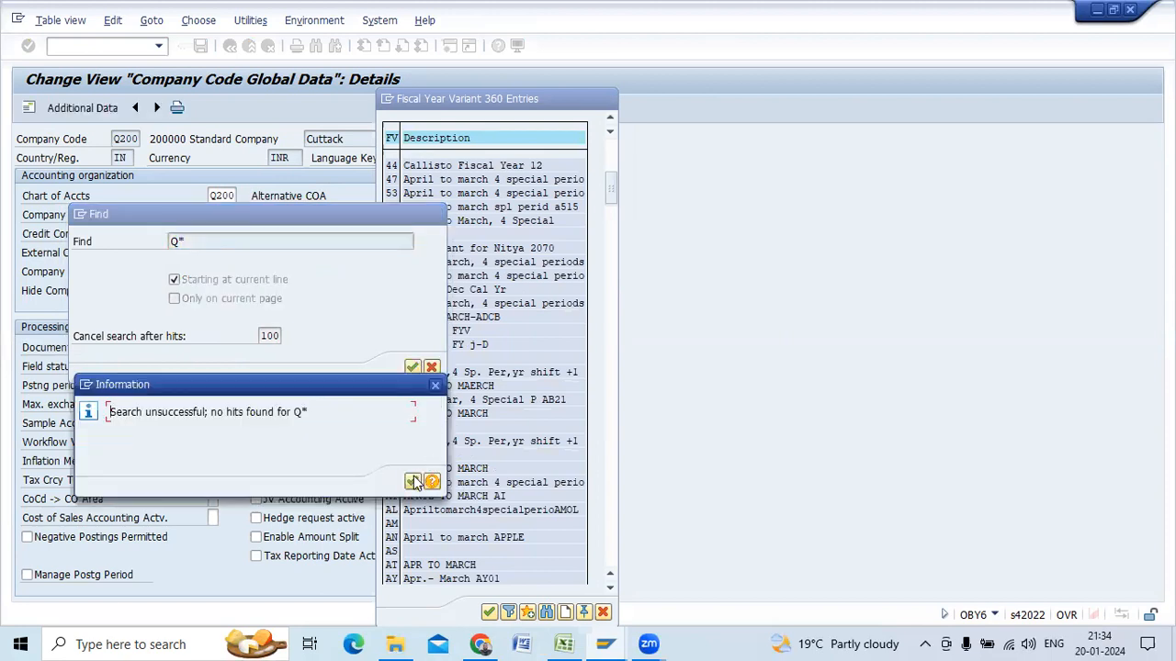
left_click(411, 481)
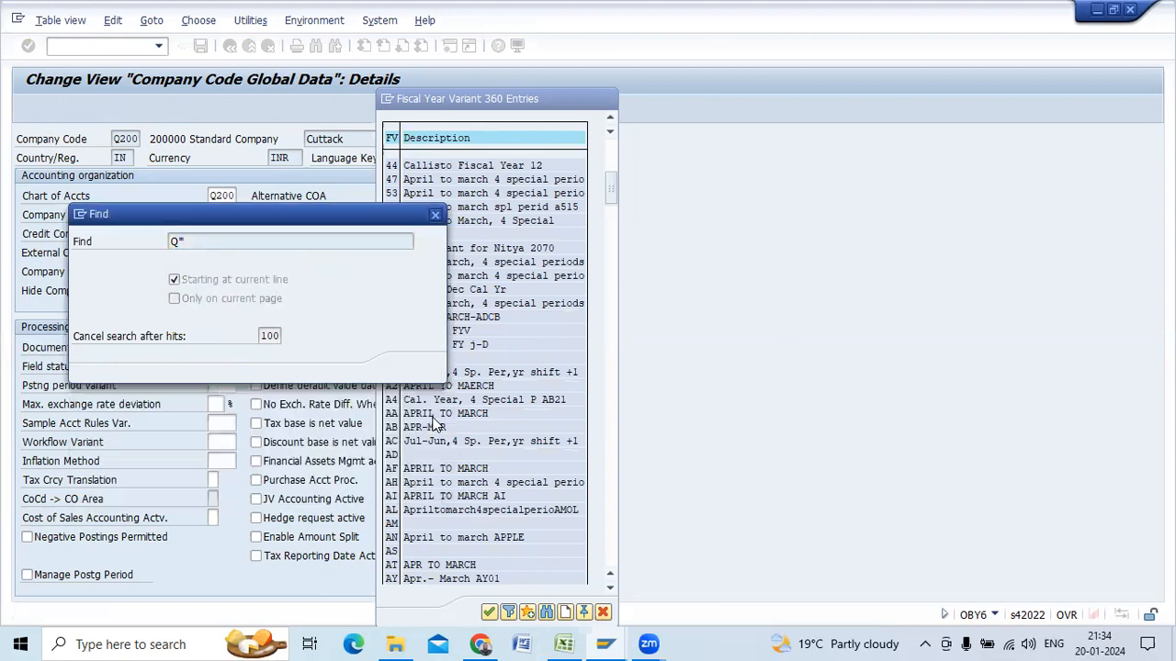
left_click(435, 214)
- Set the fiscal year variant to Q2 from the value list
scroll(514, 404, "down", 4)
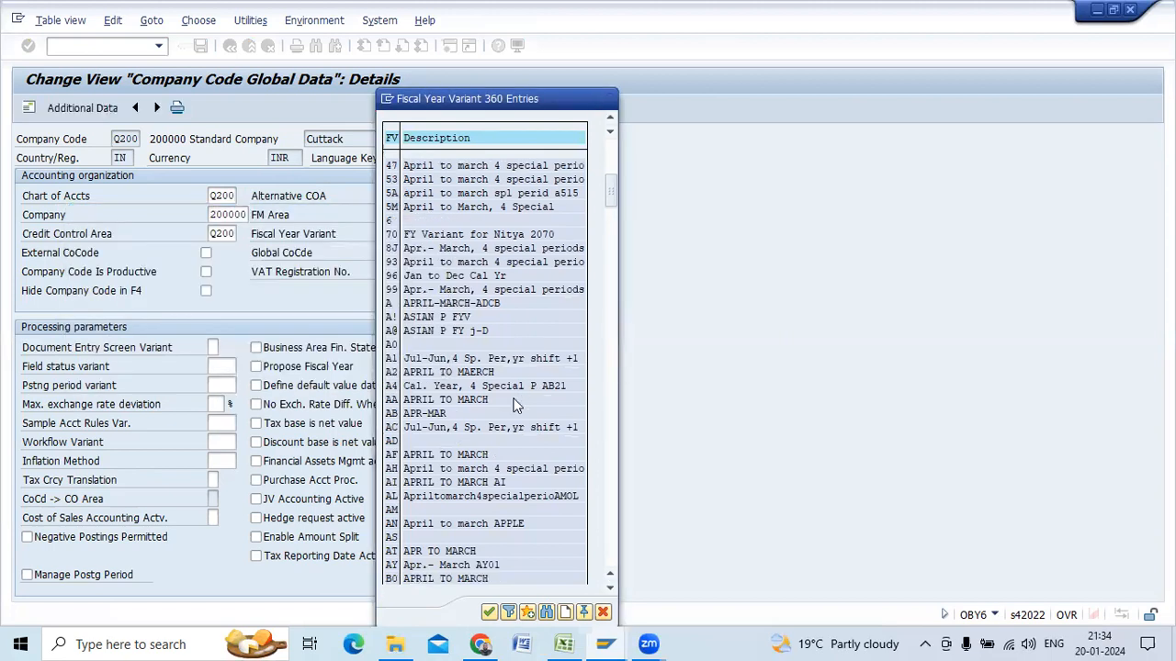
scroll(514, 405, "down", 5)
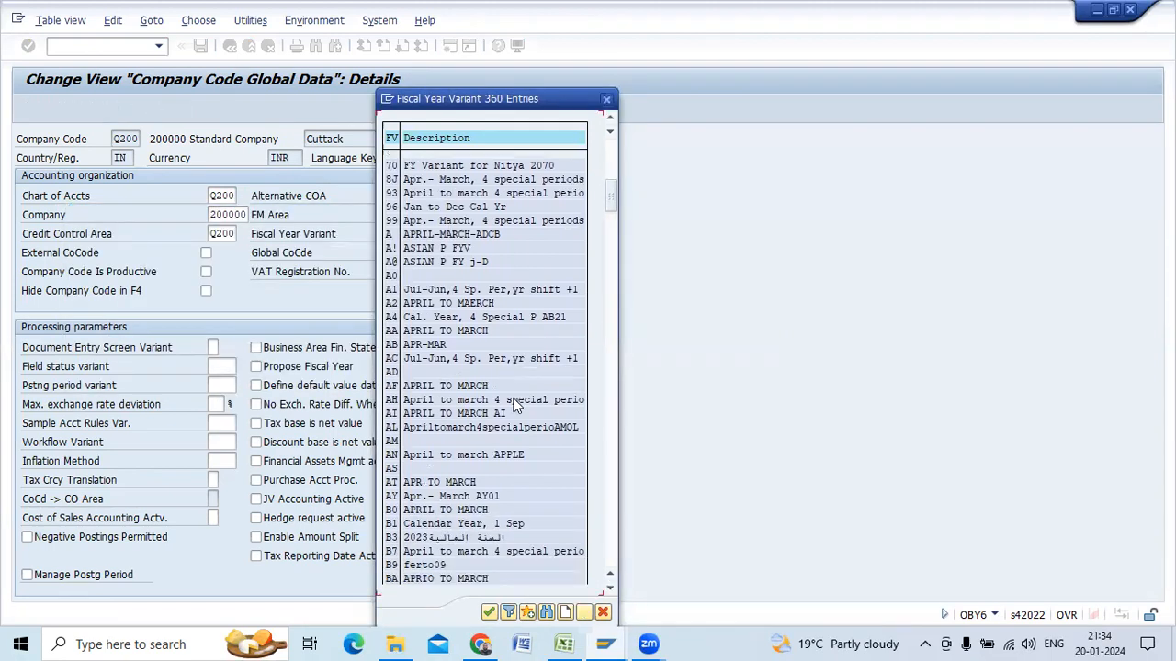
scroll(515, 404, "down", 7)
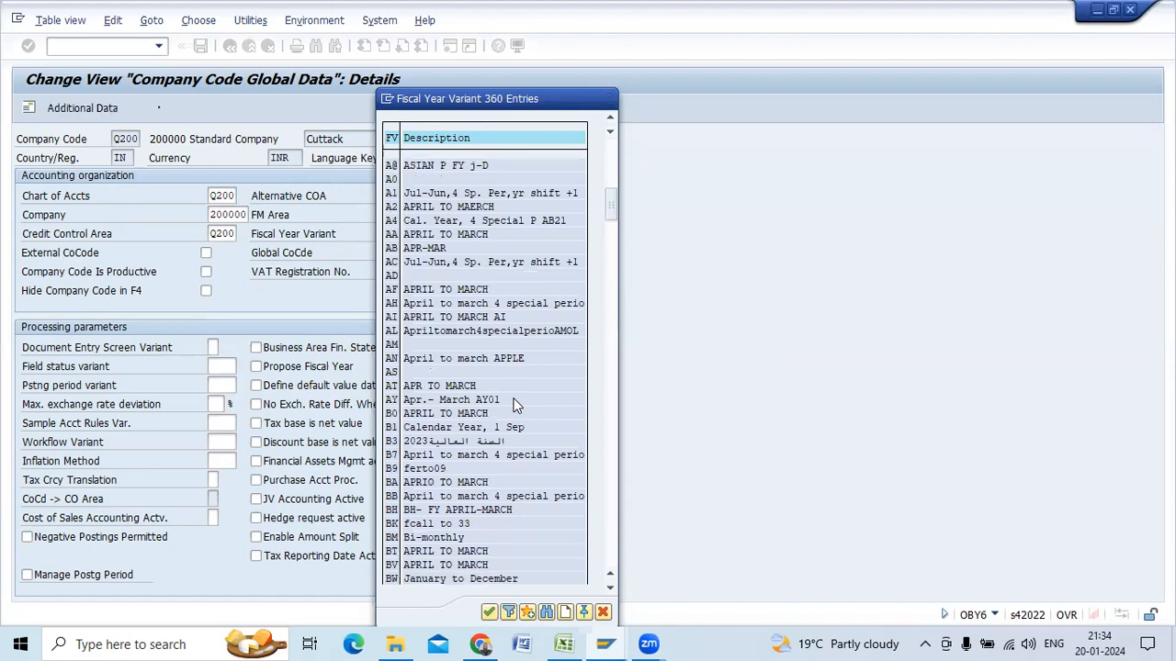
scroll(514, 404, "down", 4)
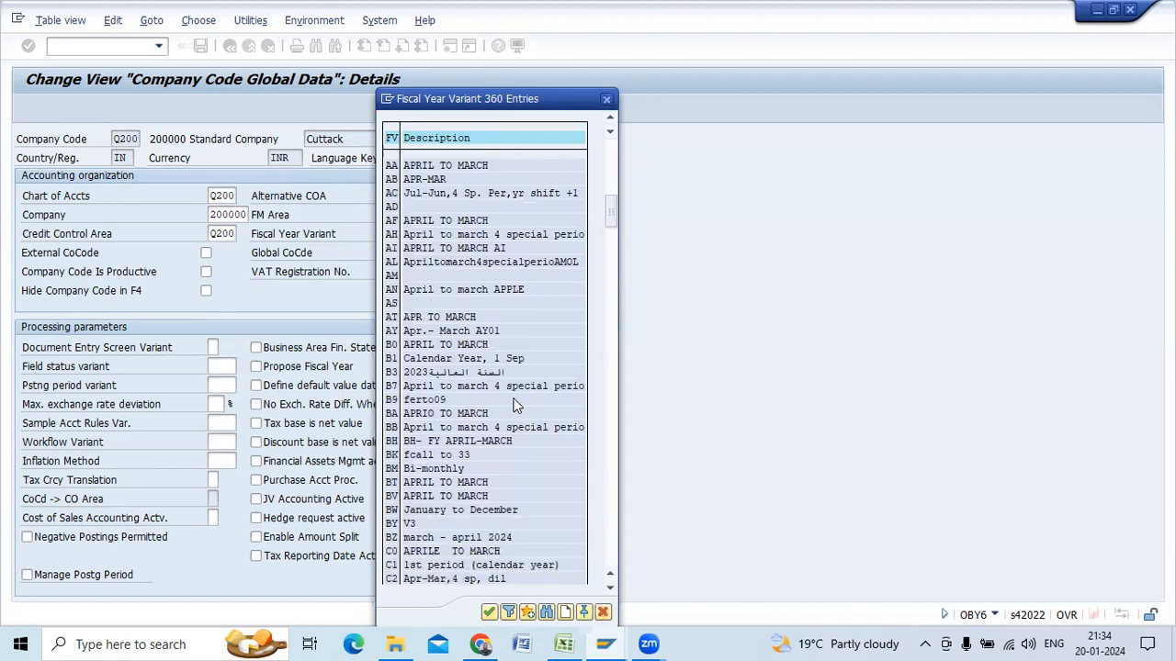
scroll(514, 406, "down", 2)
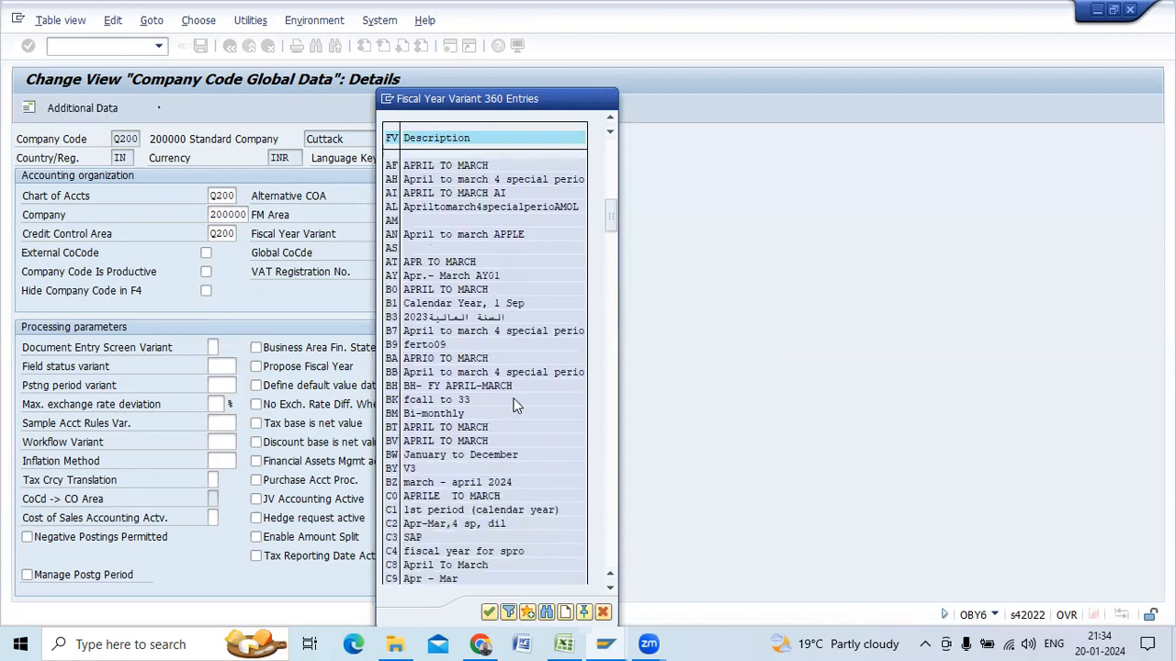
scroll(515, 405, "down", 3)
scroll(436, 577, "down", 4)
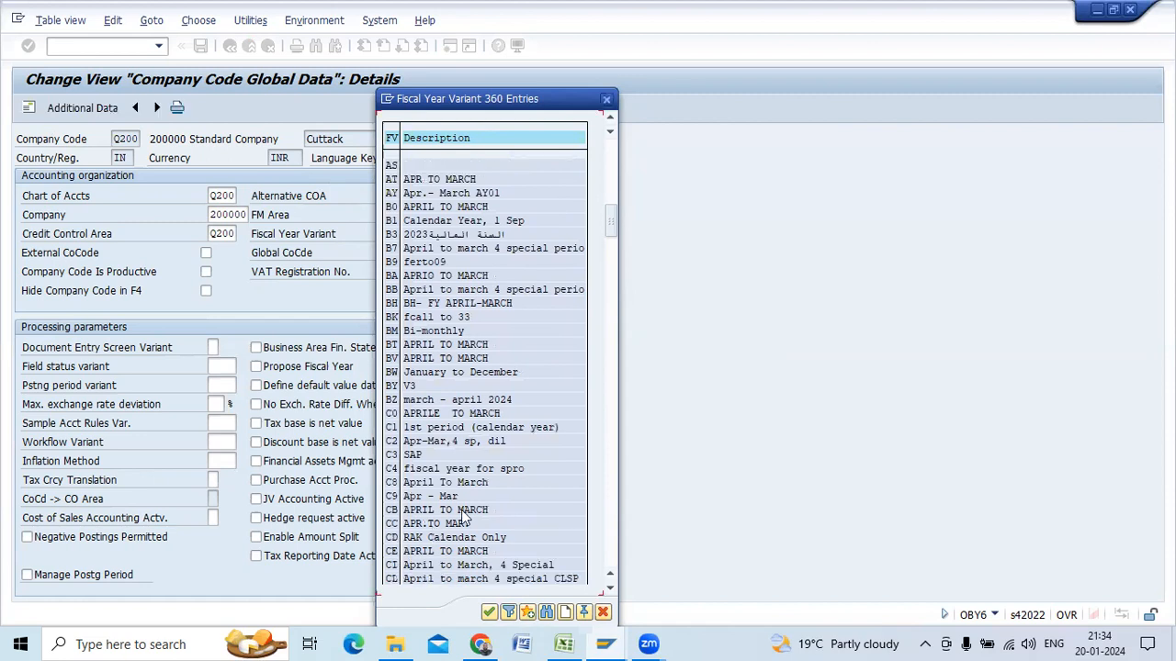
scroll(463, 519, "down", 2)
scroll(464, 519, "down", 3)
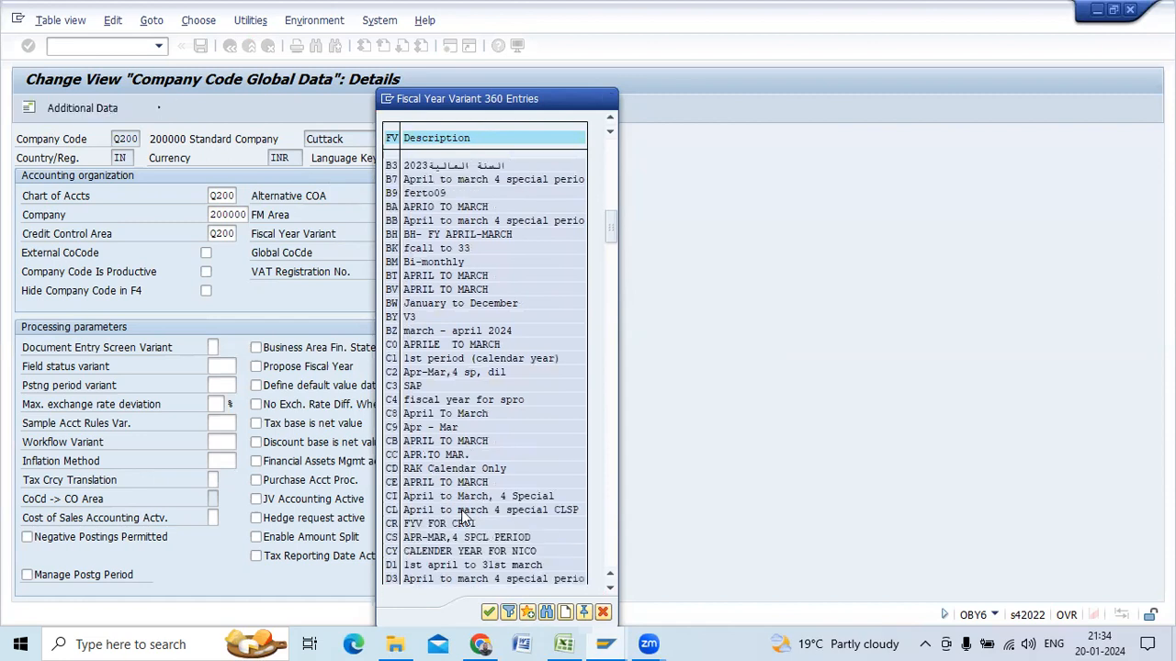
scroll(464, 519, "down", 4)
scroll(464, 519, "down", 4)
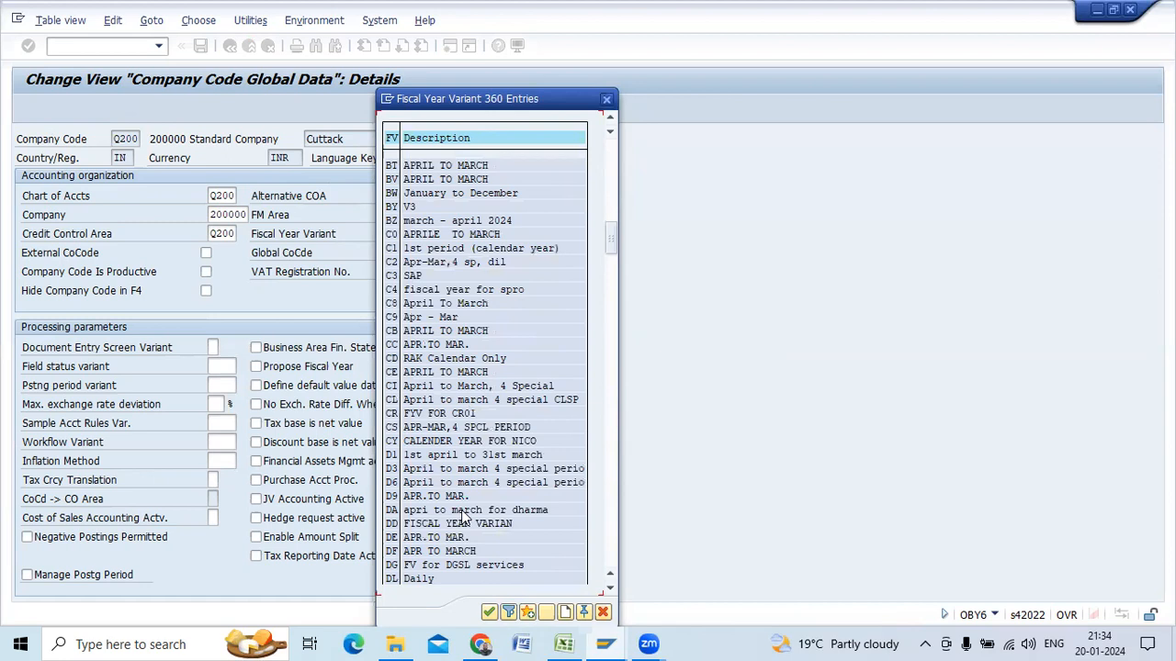
scroll(463, 519, "down", 3)
scroll(464, 519, "down", 5)
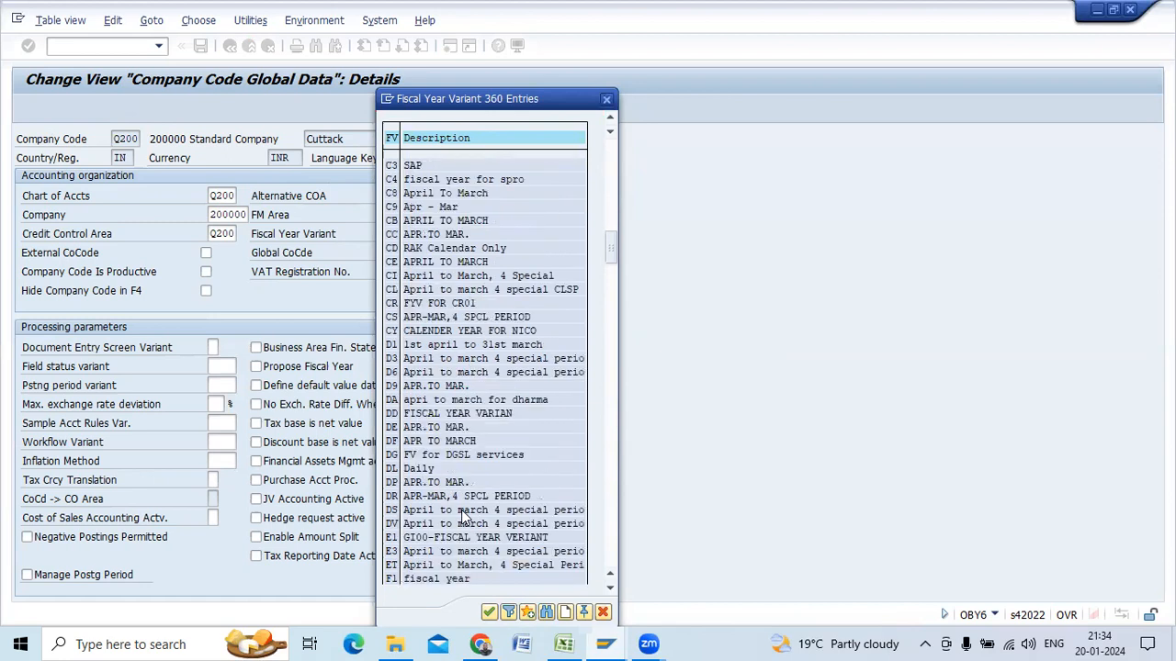
scroll(463, 519, "down", 3)
scroll(464, 519, "down", 3)
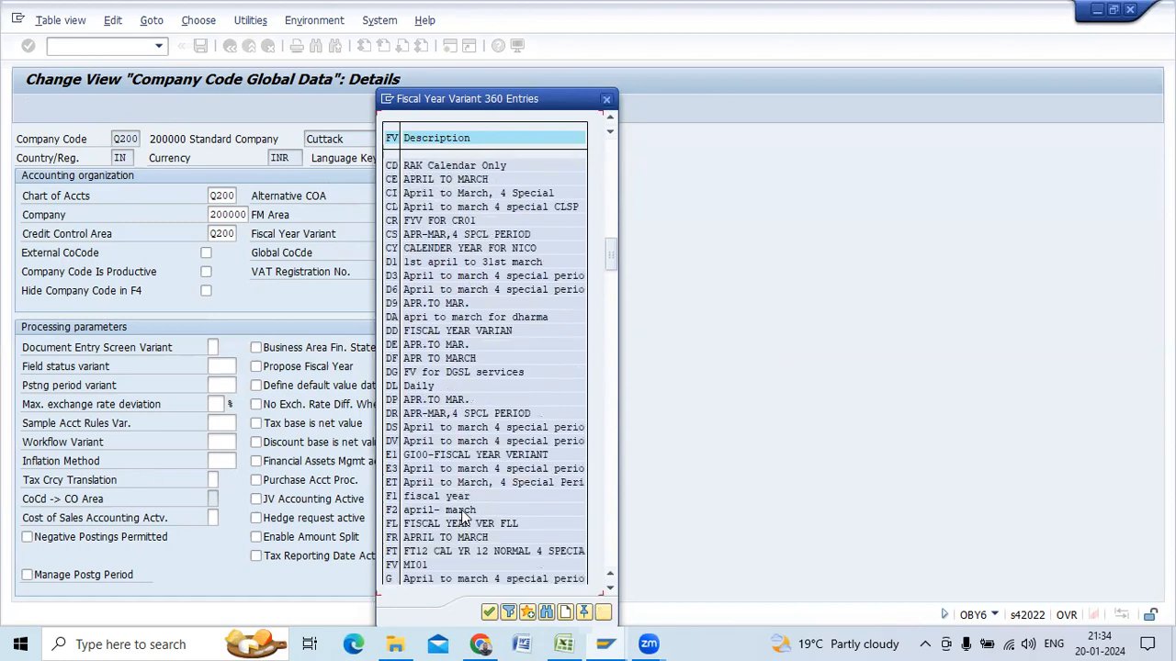
scroll(464, 519, "down", 5)
scroll(464, 518, "down", 3)
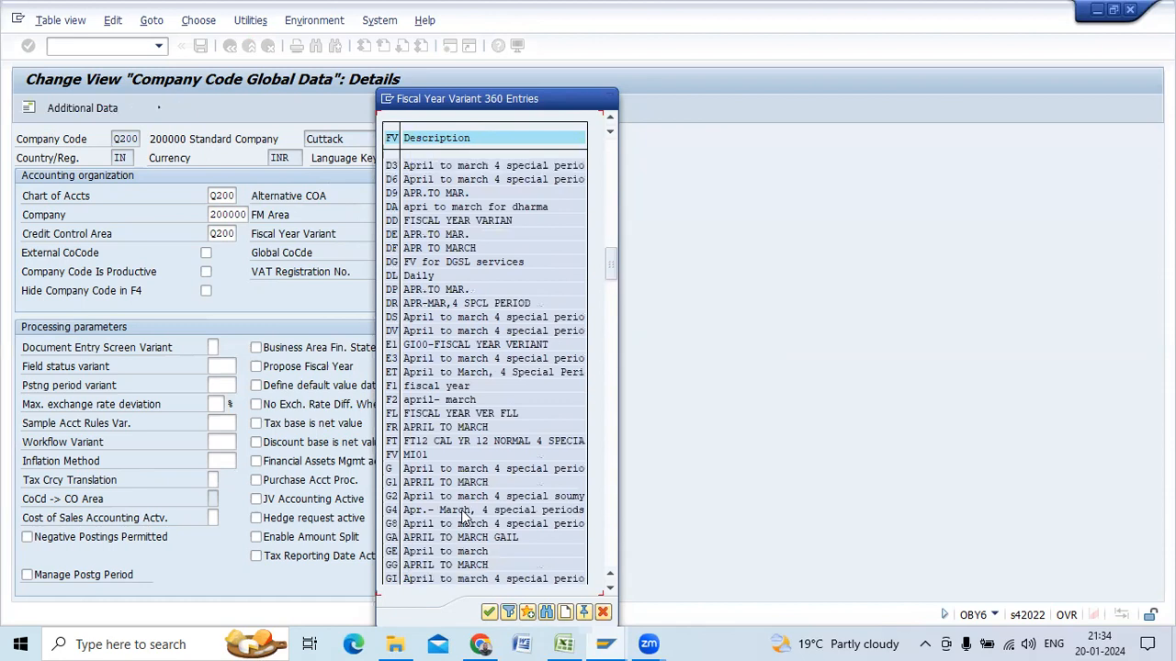
scroll(464, 519, "down", 4)
scroll(463, 519, "down", 3)
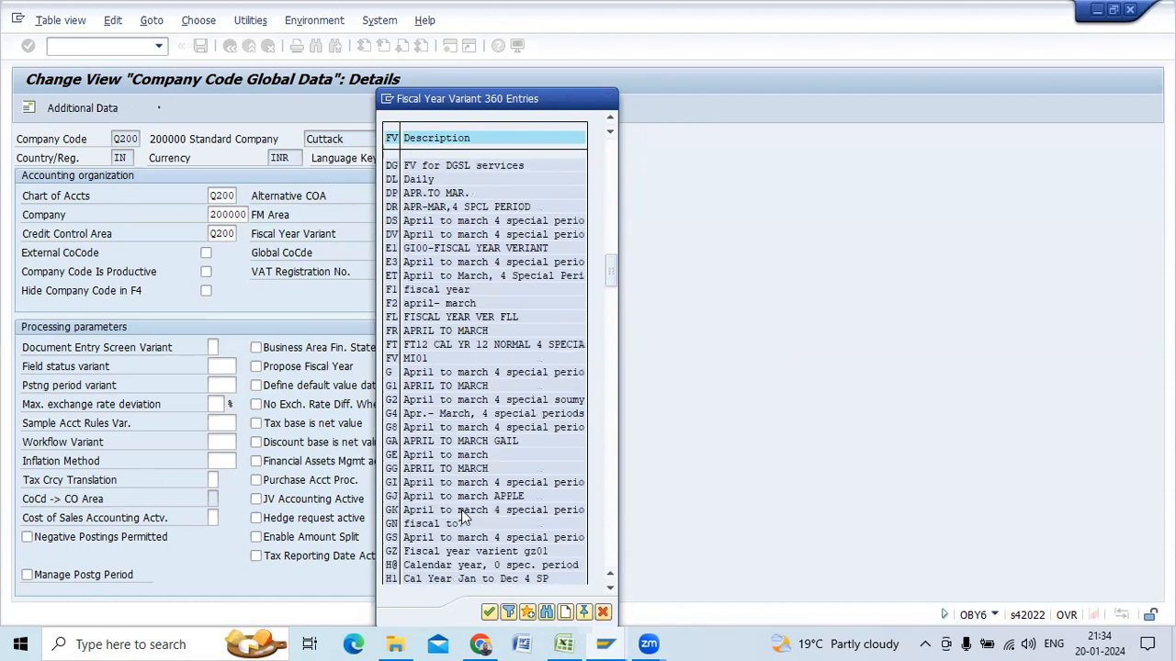
scroll(461, 510, "down", 4)
scroll(464, 519, "down", 3)
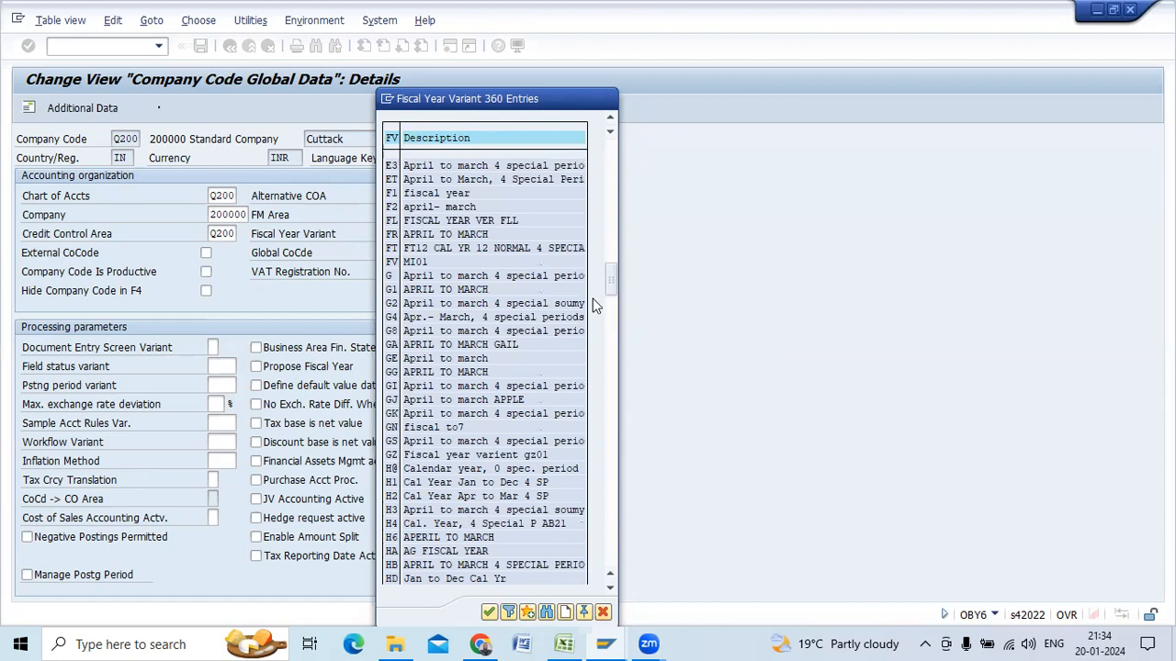
scroll(597, 299, "down", 4)
left_click_drag(575, 99, 583, 19)
left_click_drag(620, 241, 620, 294)
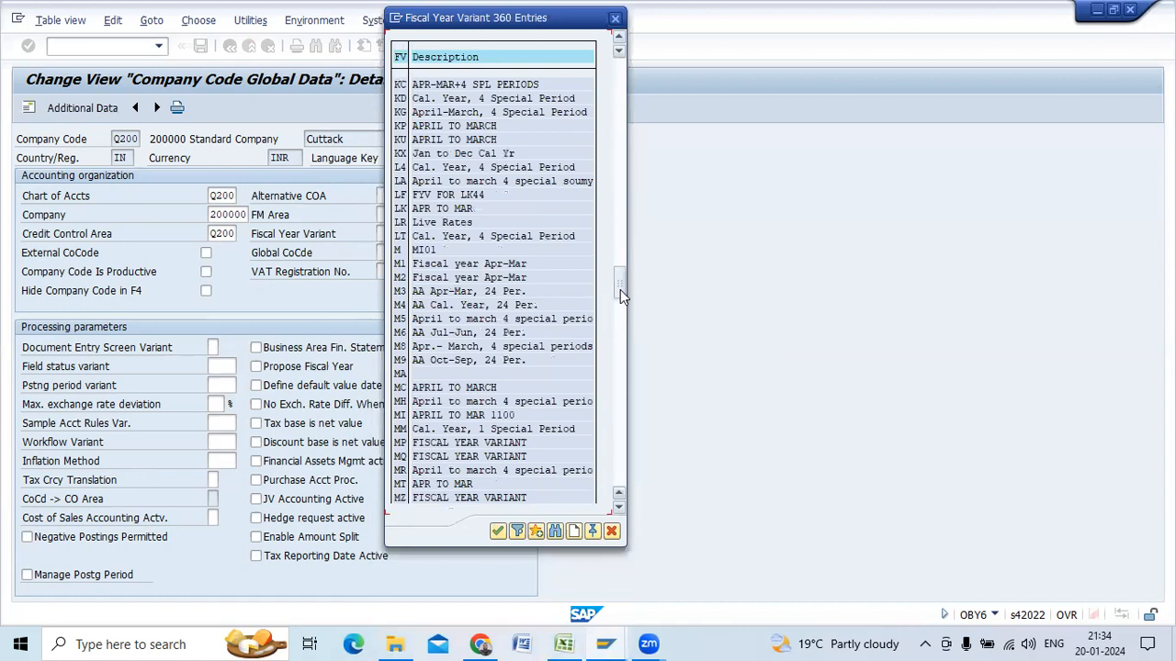
left_click_drag(620, 289, 622, 333)
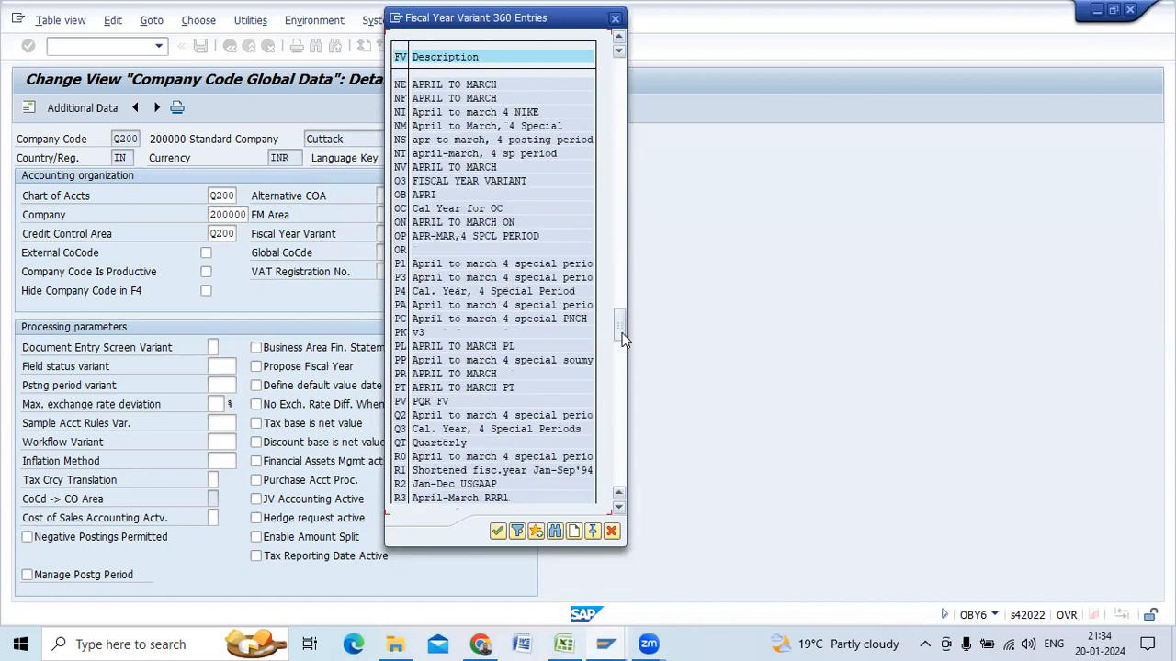
double_click(399, 415)
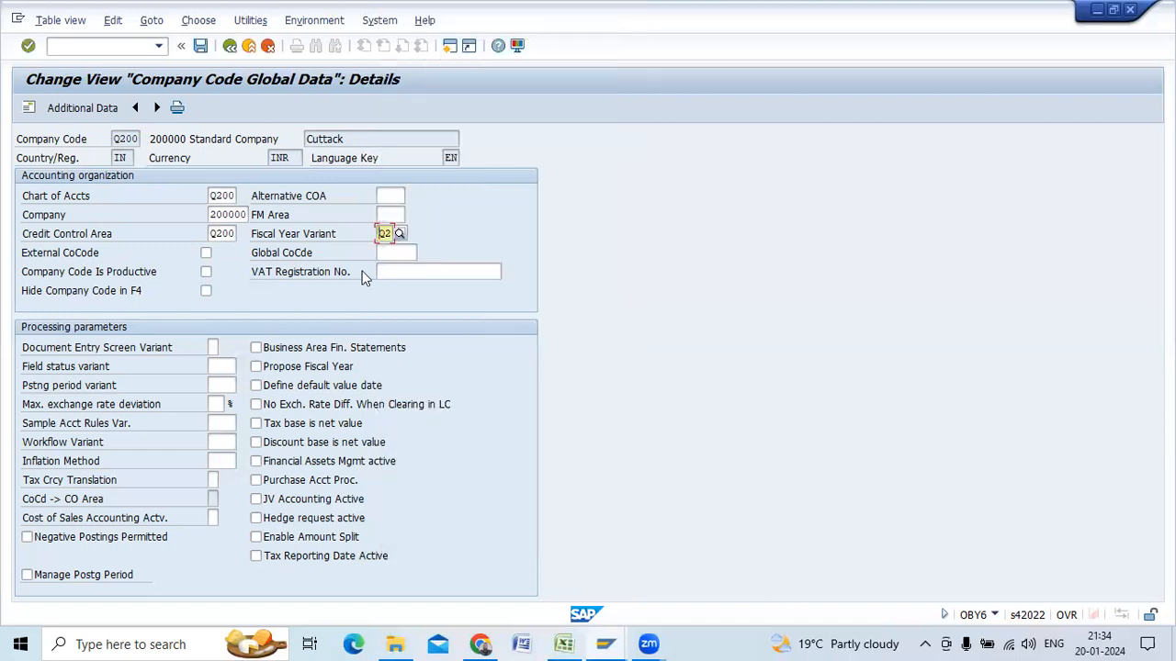
- Set both the field status variant and the posting period variant to Q200
left_click(220, 367)
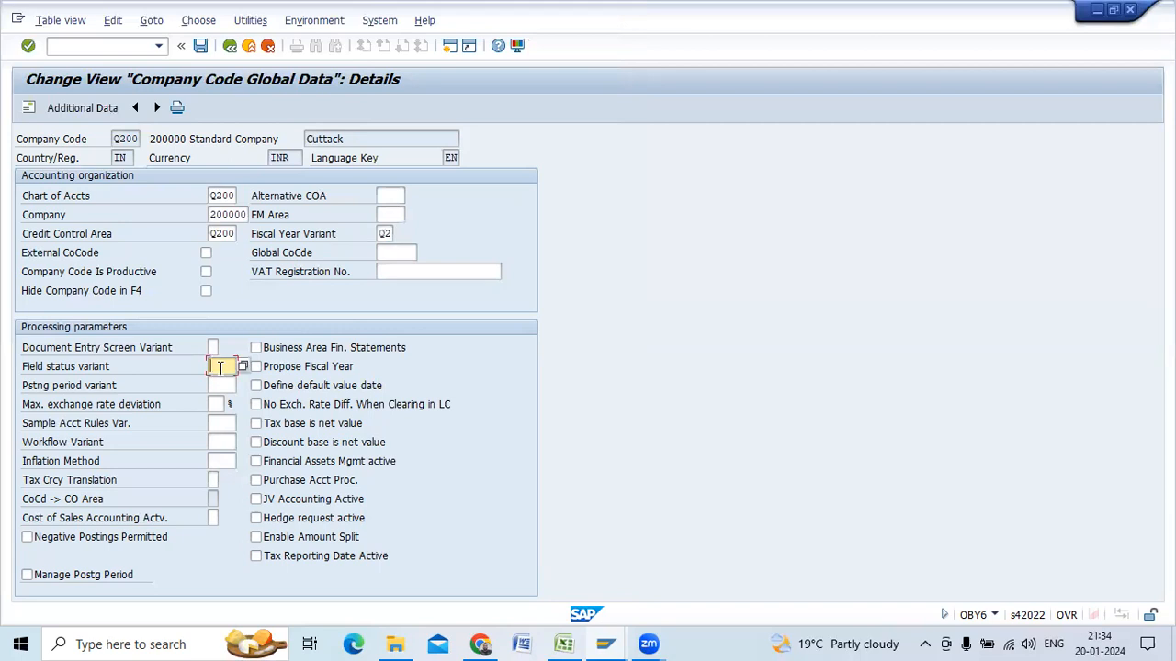
type("Q200")
left_click(227, 386)
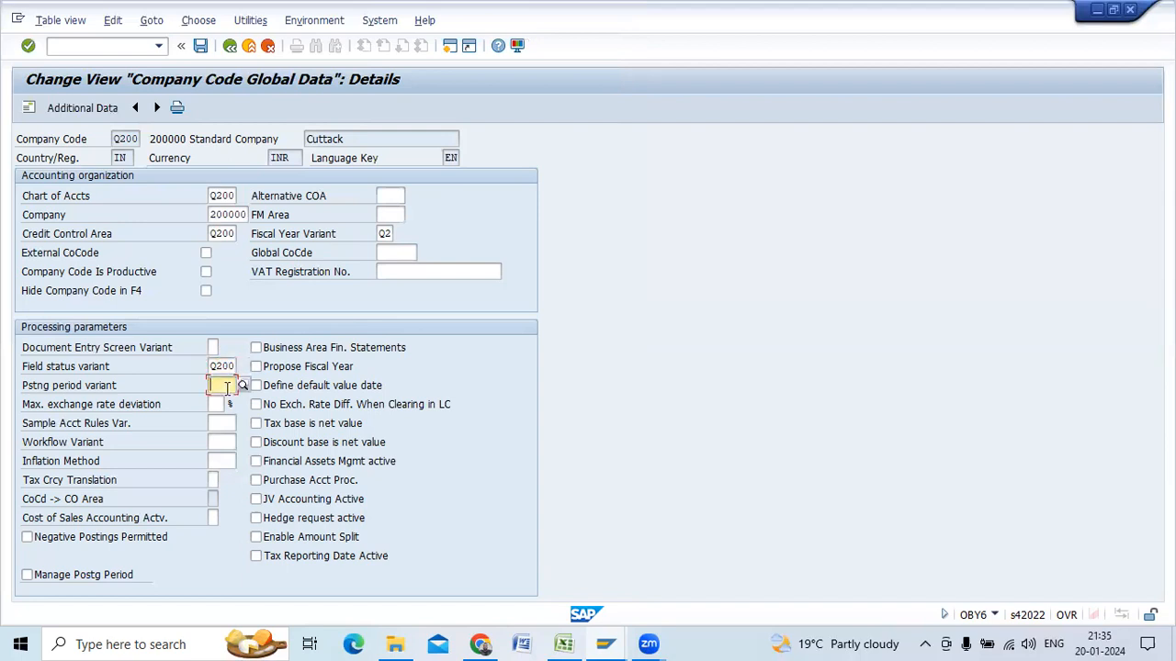
type("Q200")
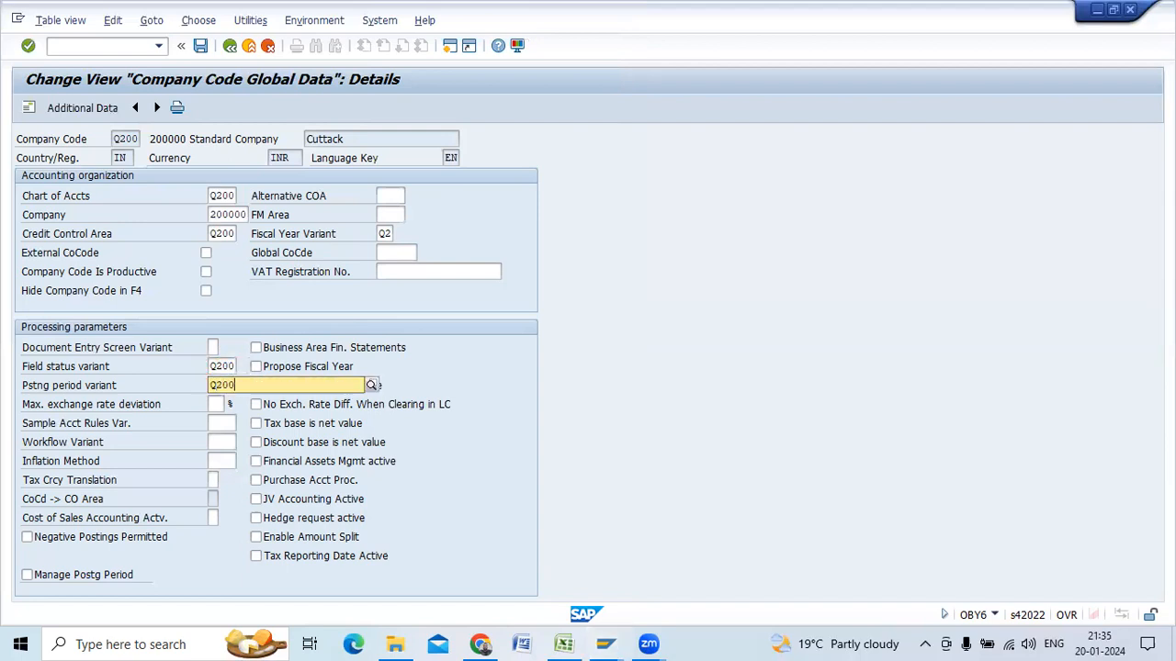
left_click(231, 423)
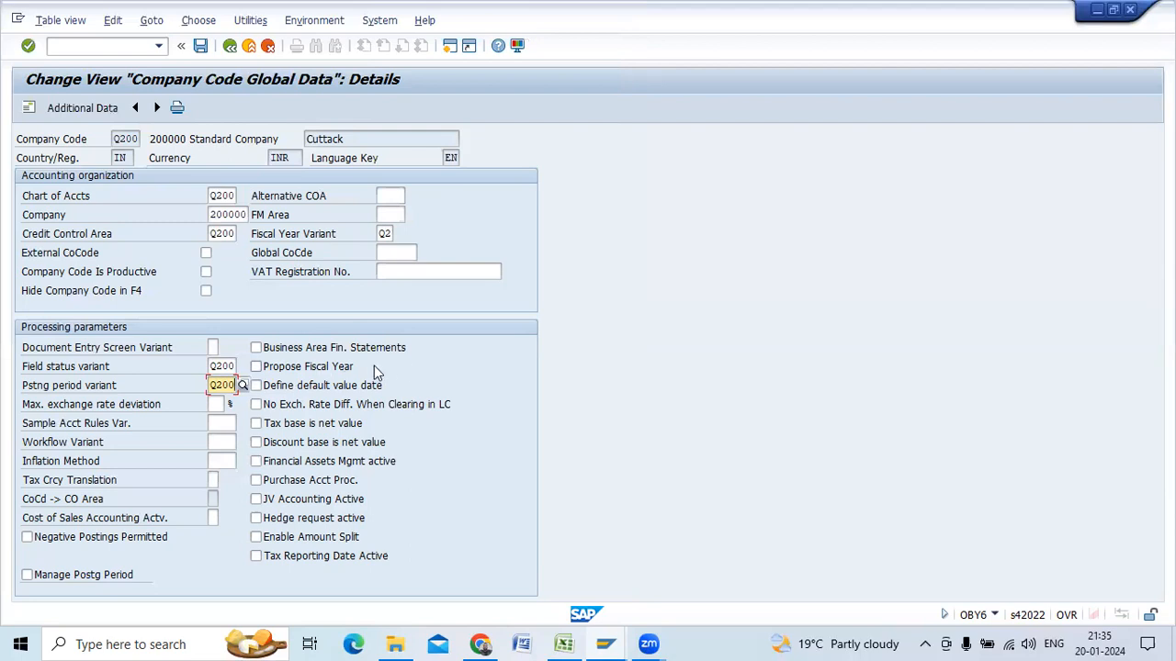
- Set the document entry screen variant to the standard version from its value list
left_click(213, 343)
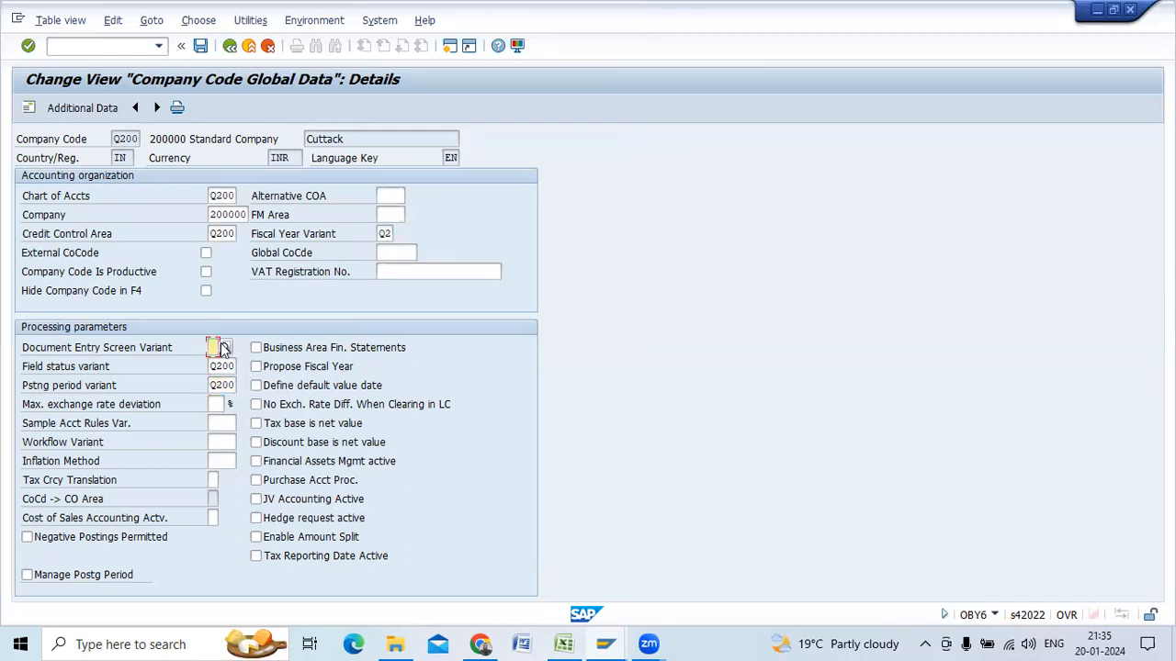
left_click(226, 348)
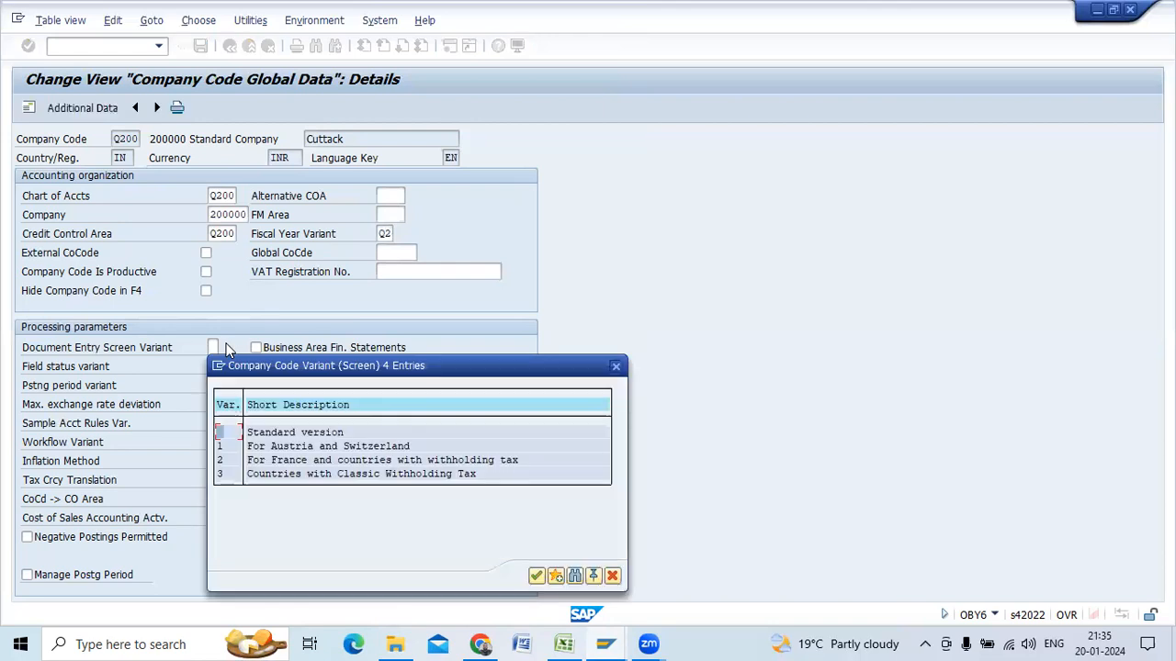
double_click(269, 434)
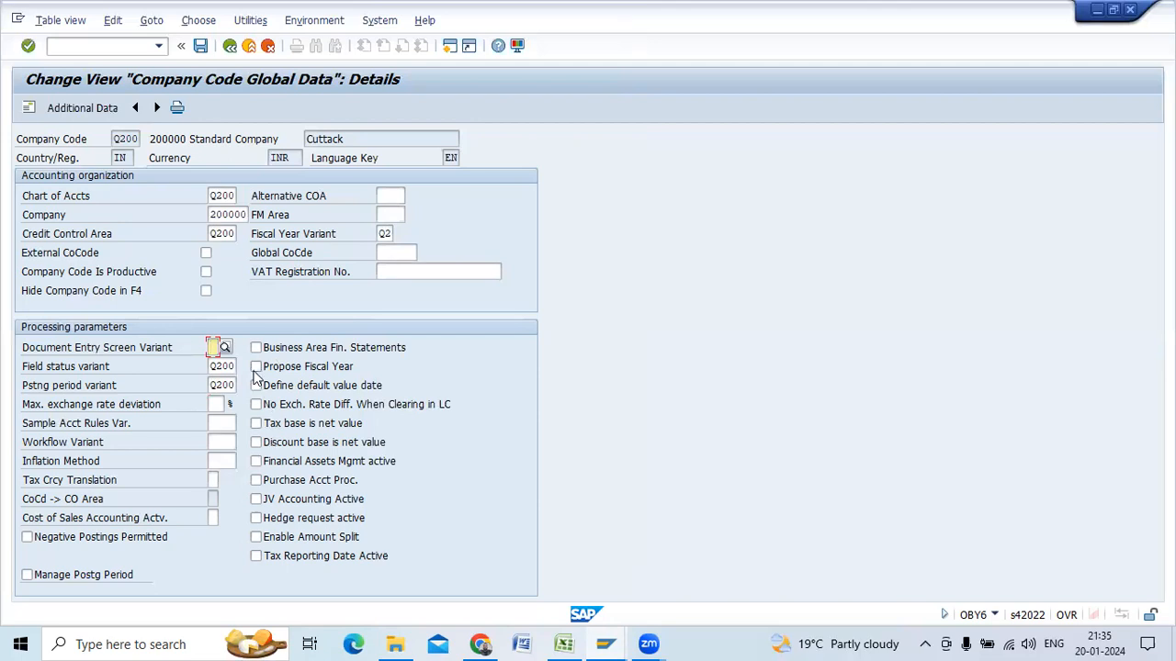
- Select Propose Fiscal Year, Define default value date and Tax base is net value
left_click(256, 368)
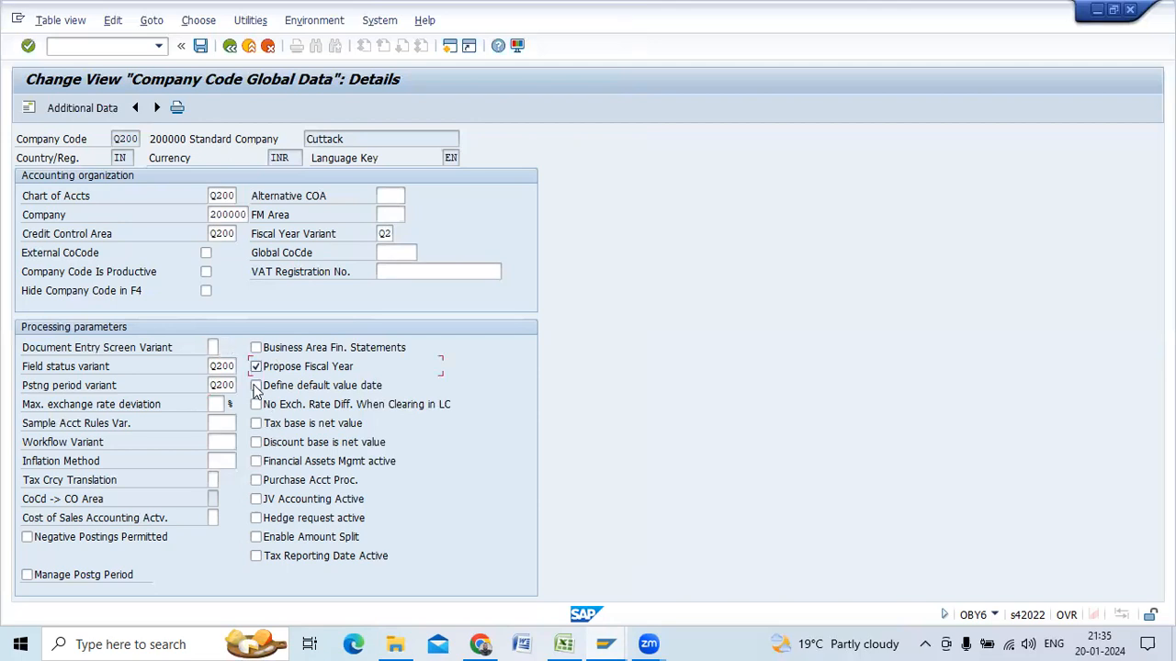
left_click(256, 386)
left_click(257, 406)
left_click(257, 423)
left_click(256, 404)
- Try entering Q200 as the FM area, then clear the field again
left_click(404, 215)
type("Q200")
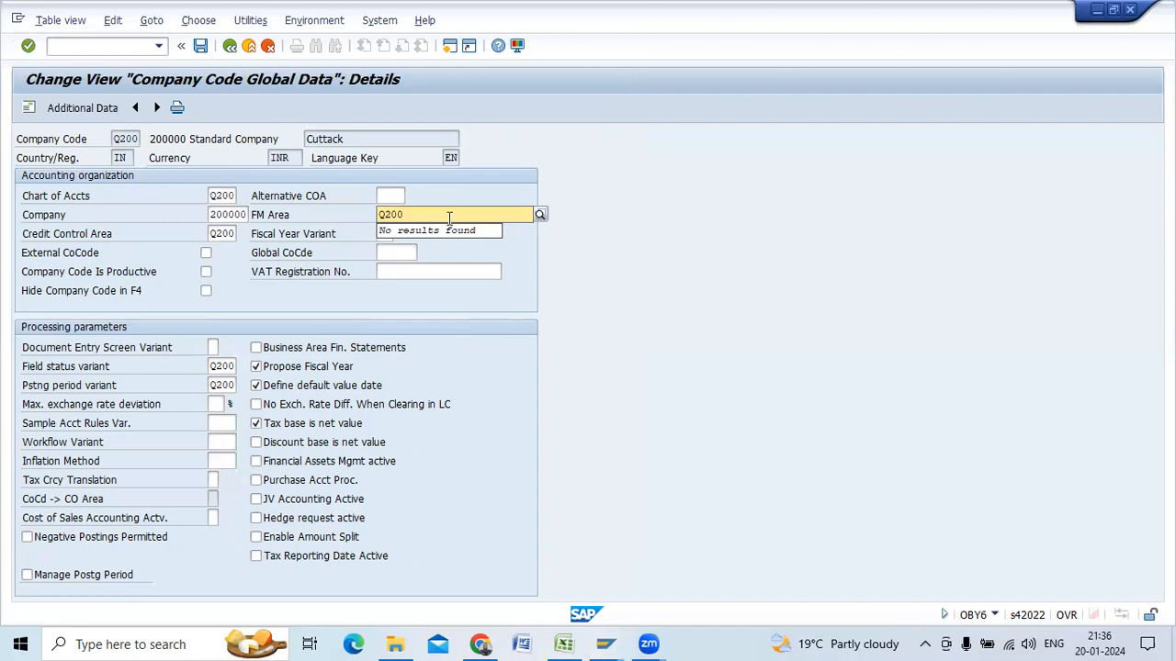
key("BackSpace")
key("BackSpace")
key("BackSpace")
key("BackSpace")
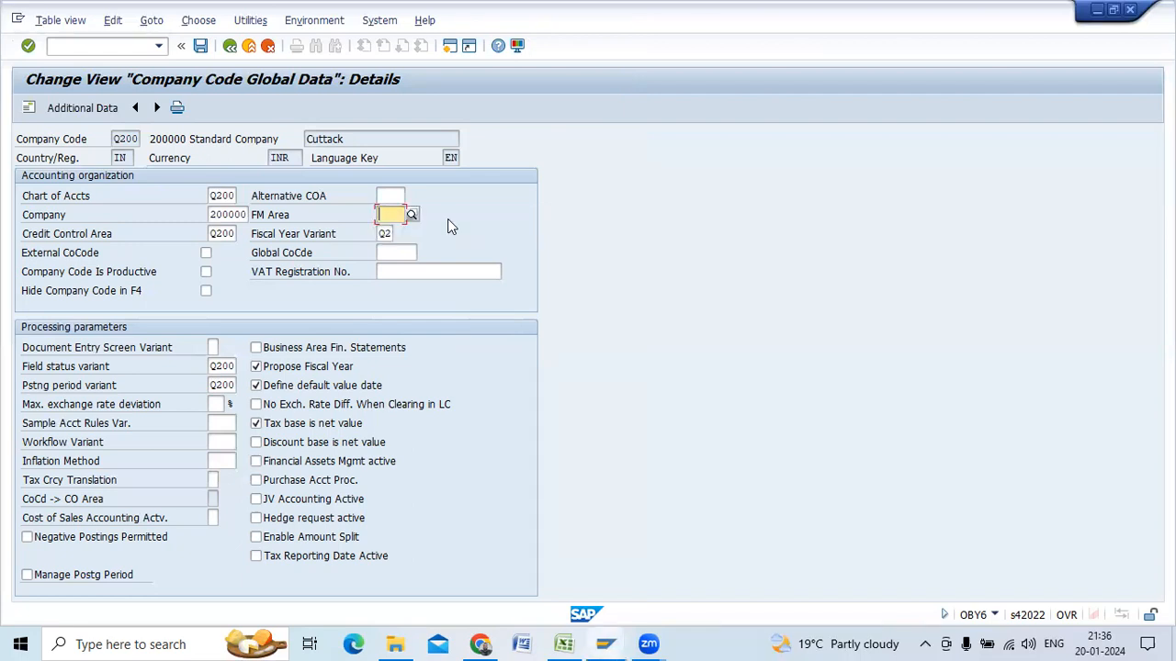
left_click(447, 268)
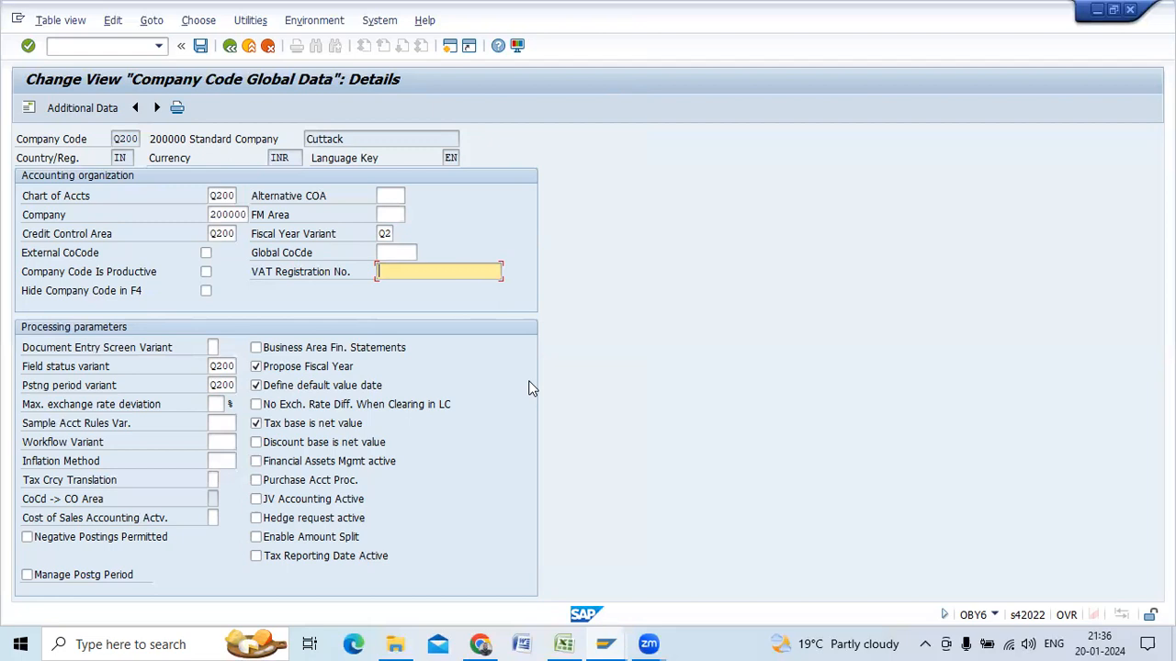
left_click(830, 199)
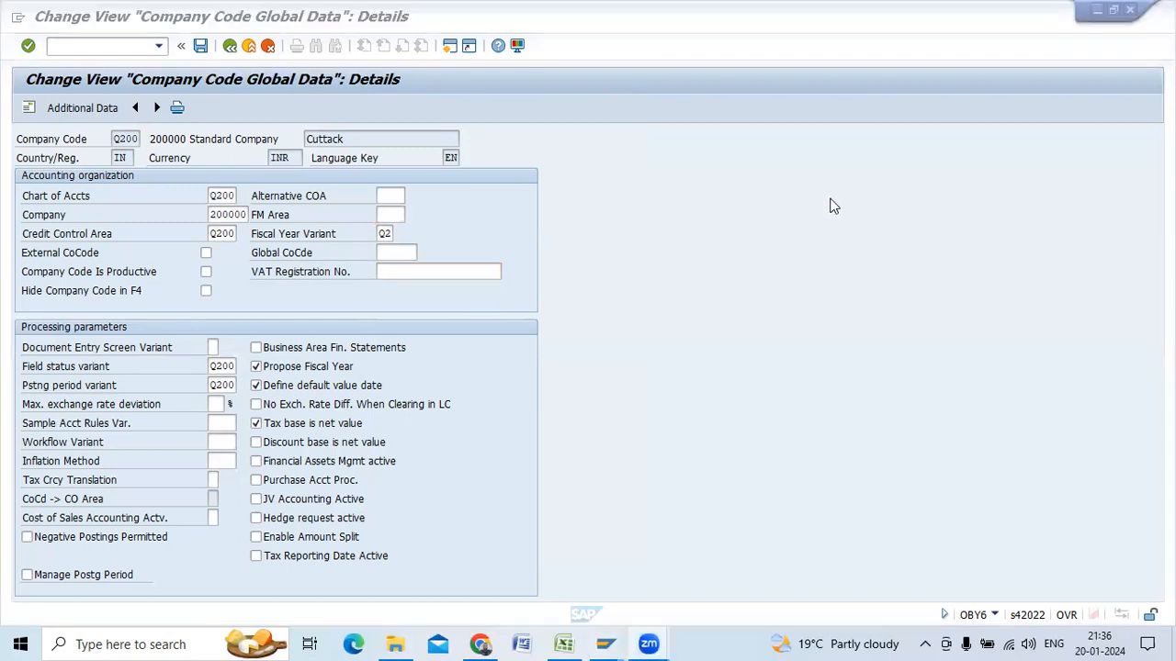
left_click(832, 206)
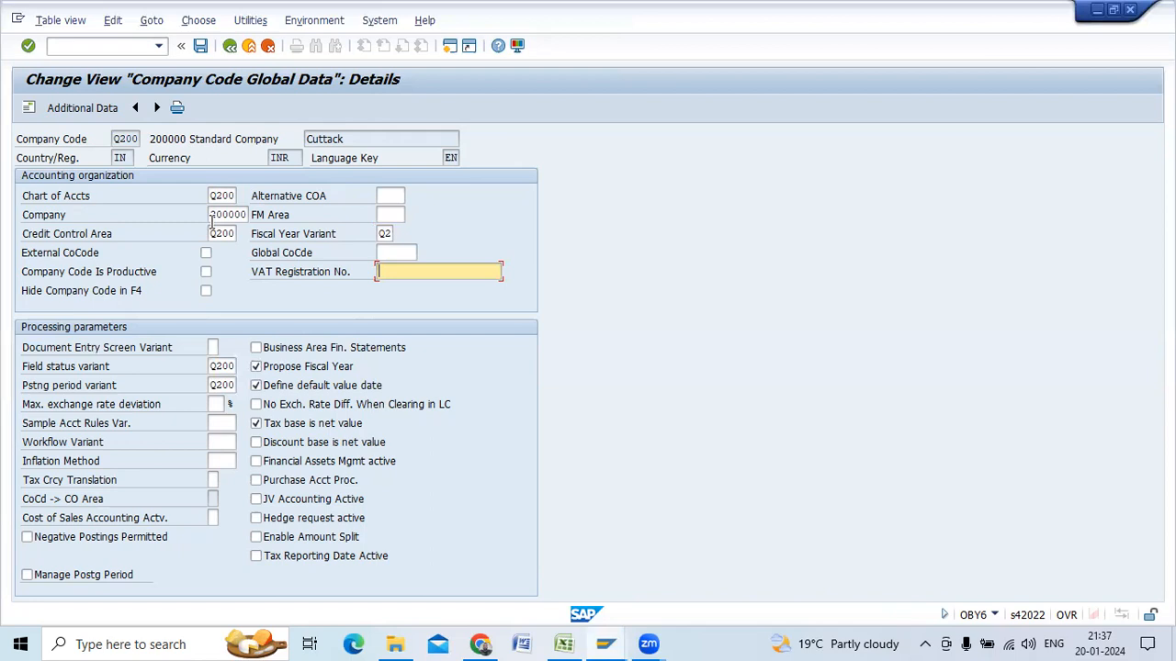
- Clear Tax base is net value and save the company code global data under the customizing request
left_click(201, 47)
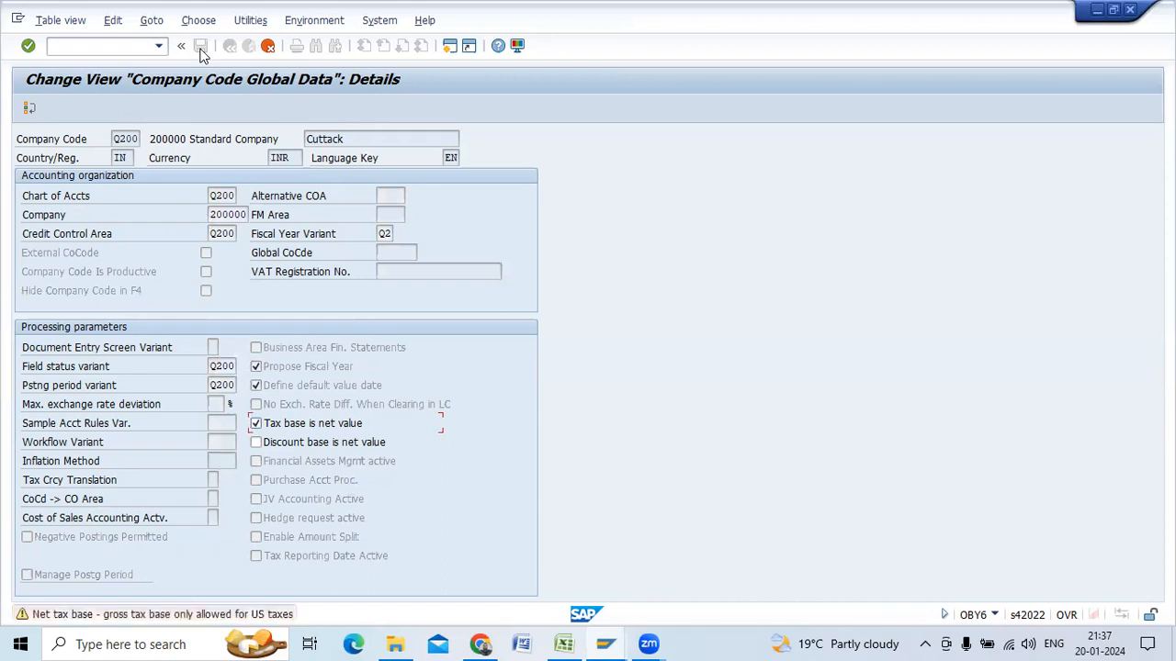
left_click(257, 424)
key("ctrl+s")
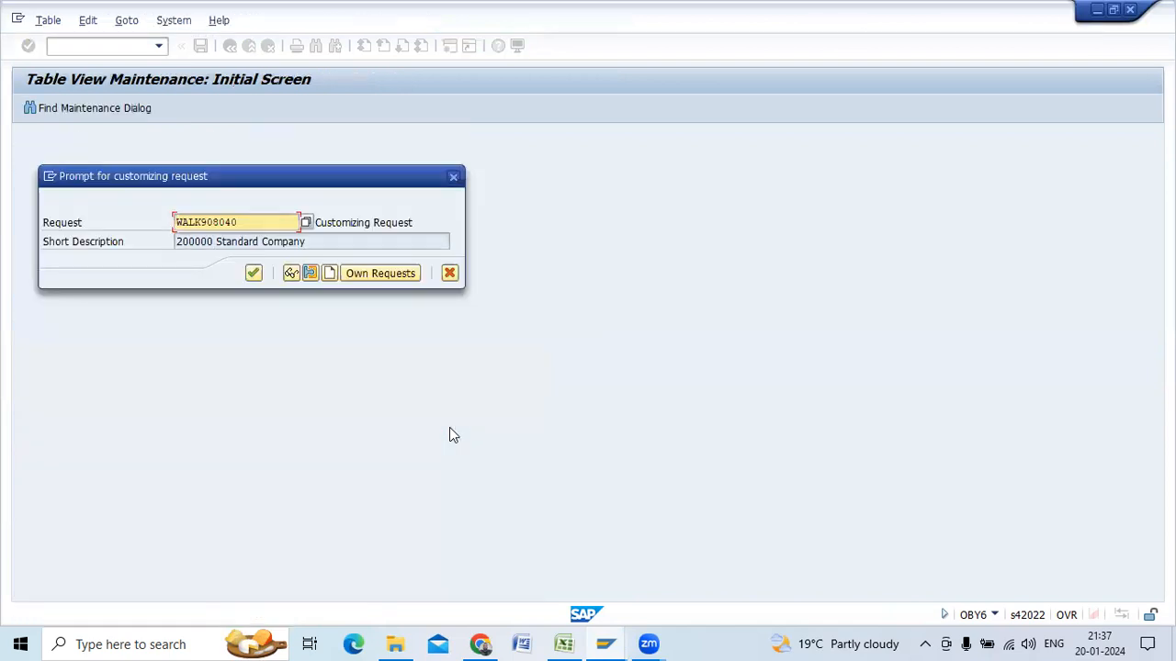
left_click(250, 275)
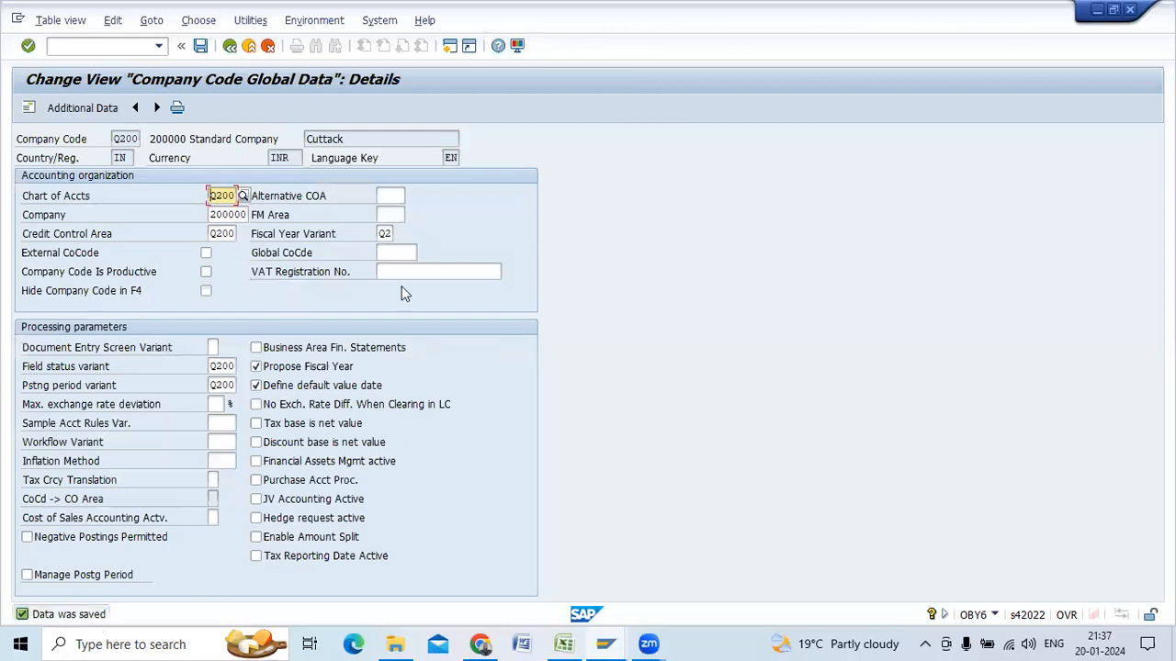
- Return to the IMG, open Assign company code to company, and position the list on company code Q200
left_click(230, 47)
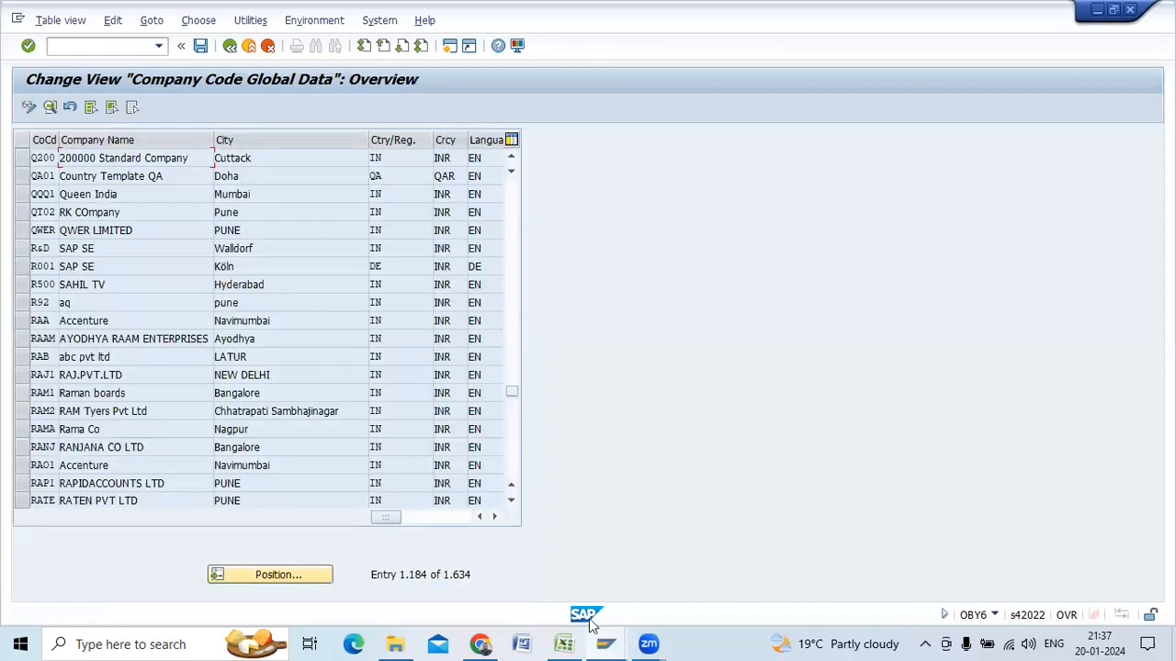
mouse_move(605, 644)
left_click(588, 578)
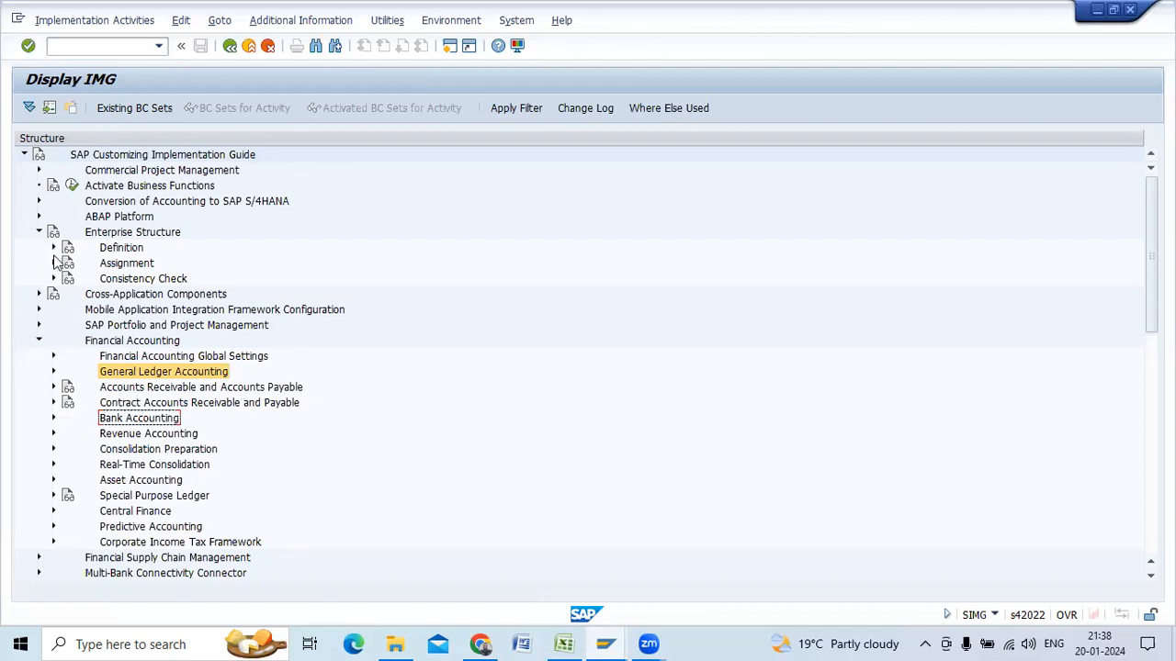
left_click(54, 264)
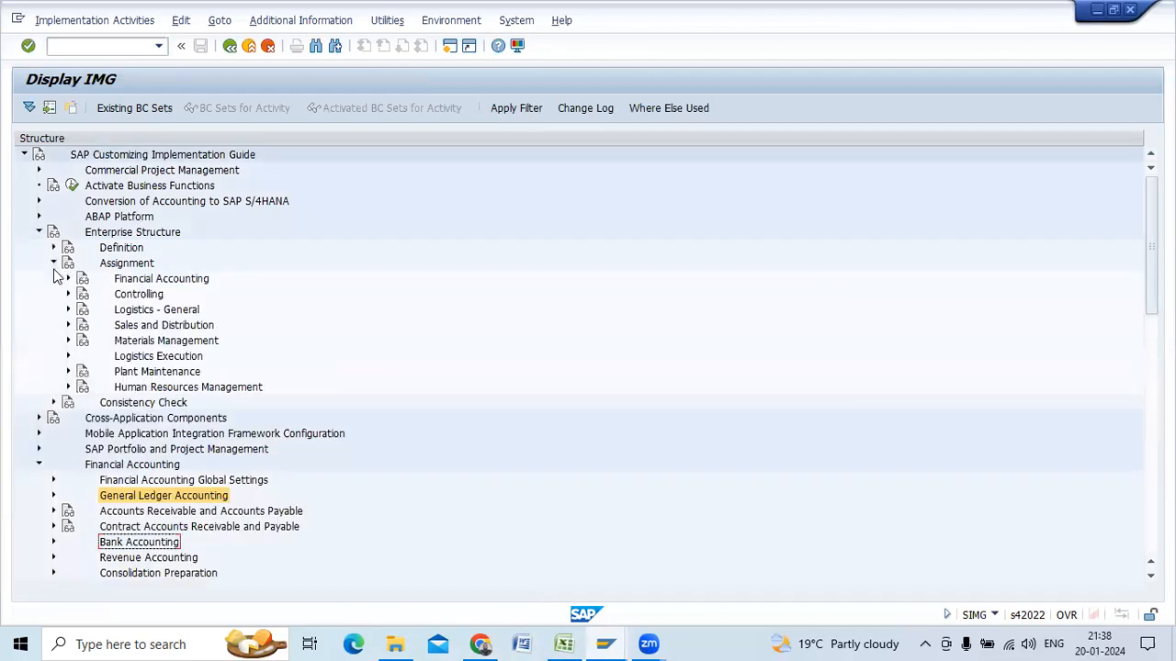
left_click(68, 278)
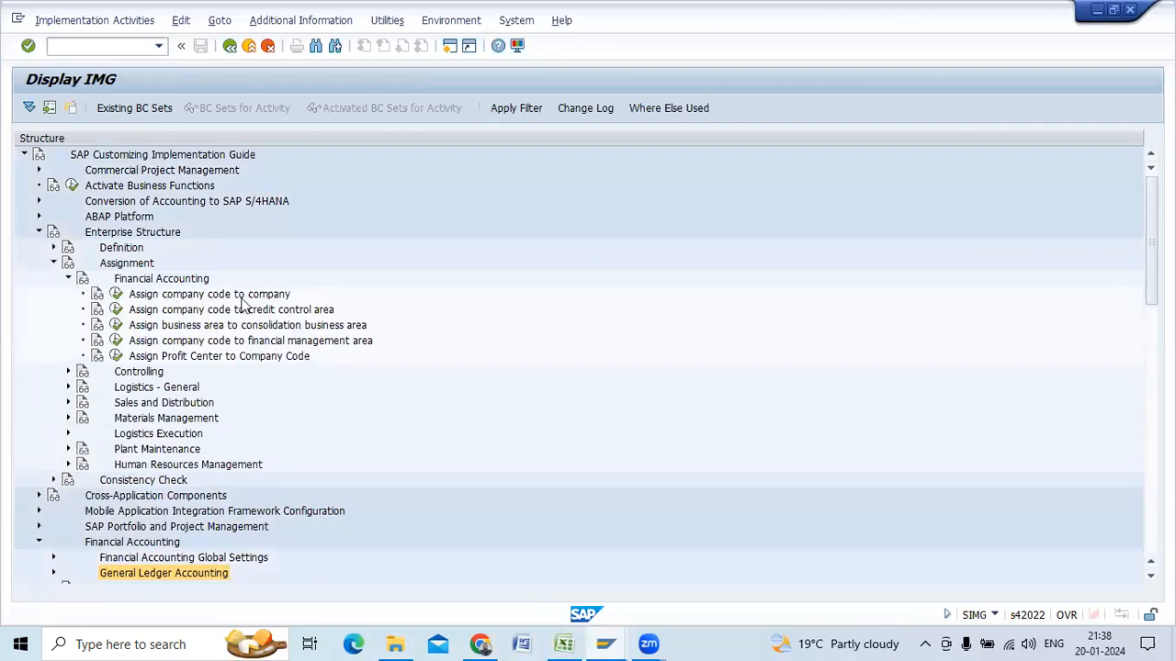
left_click(115, 294)
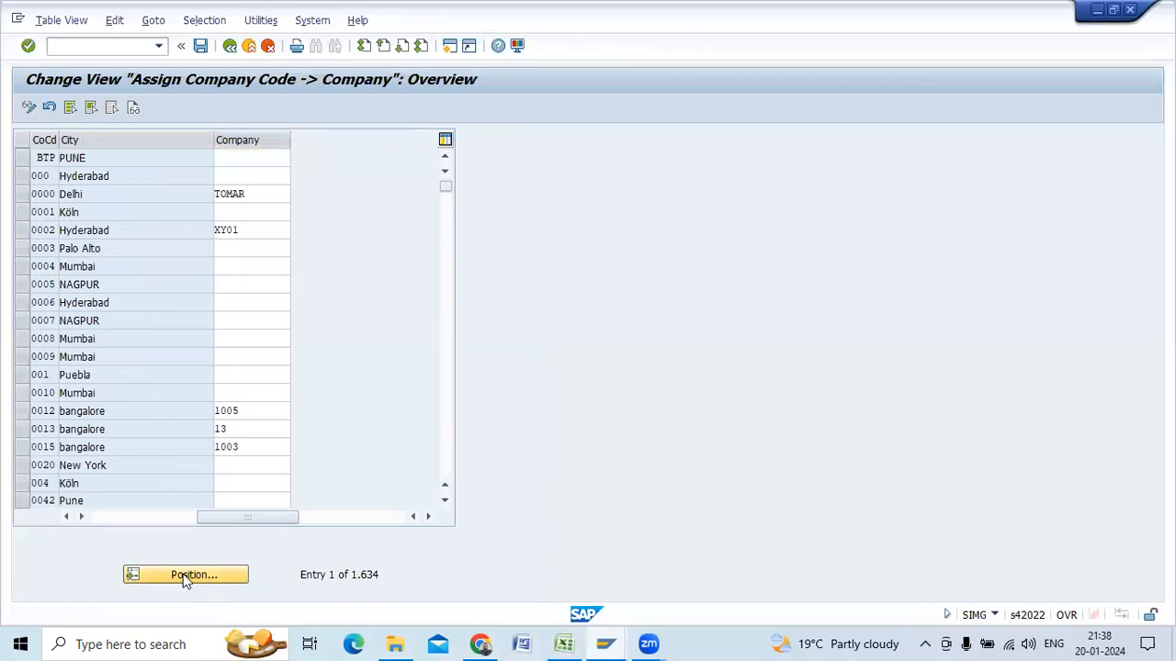
left_click(184, 575)
type("Q2")
type("00")
key("Return")
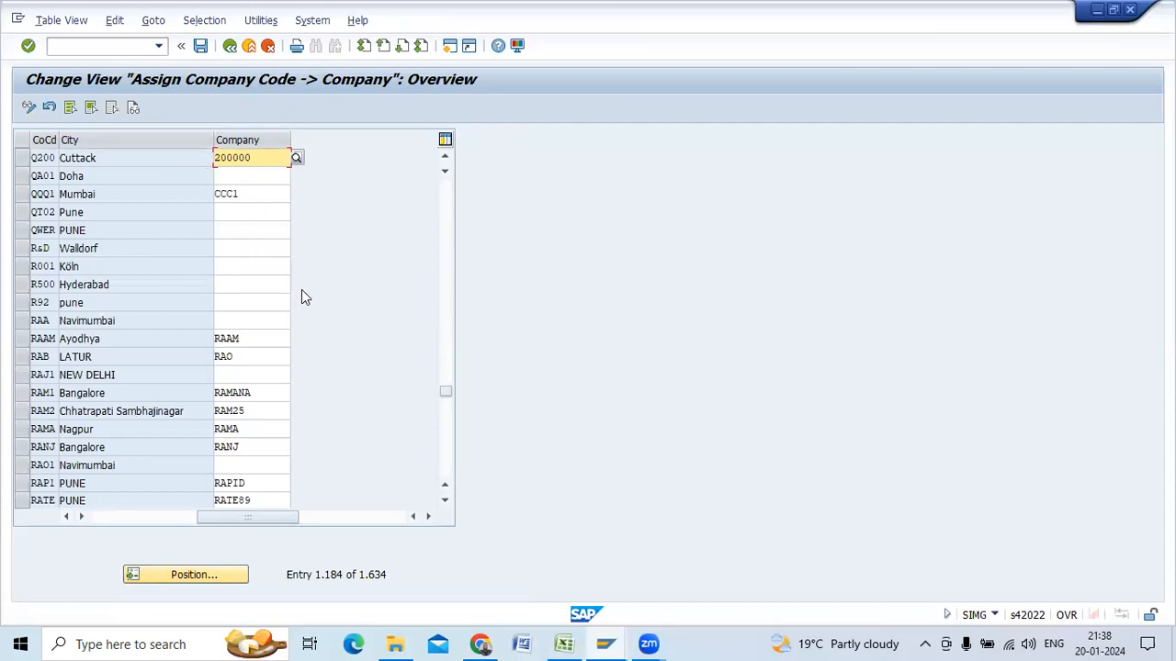
- Return to the IMG and show the Additional Information column with activity names
left_click(230, 46)
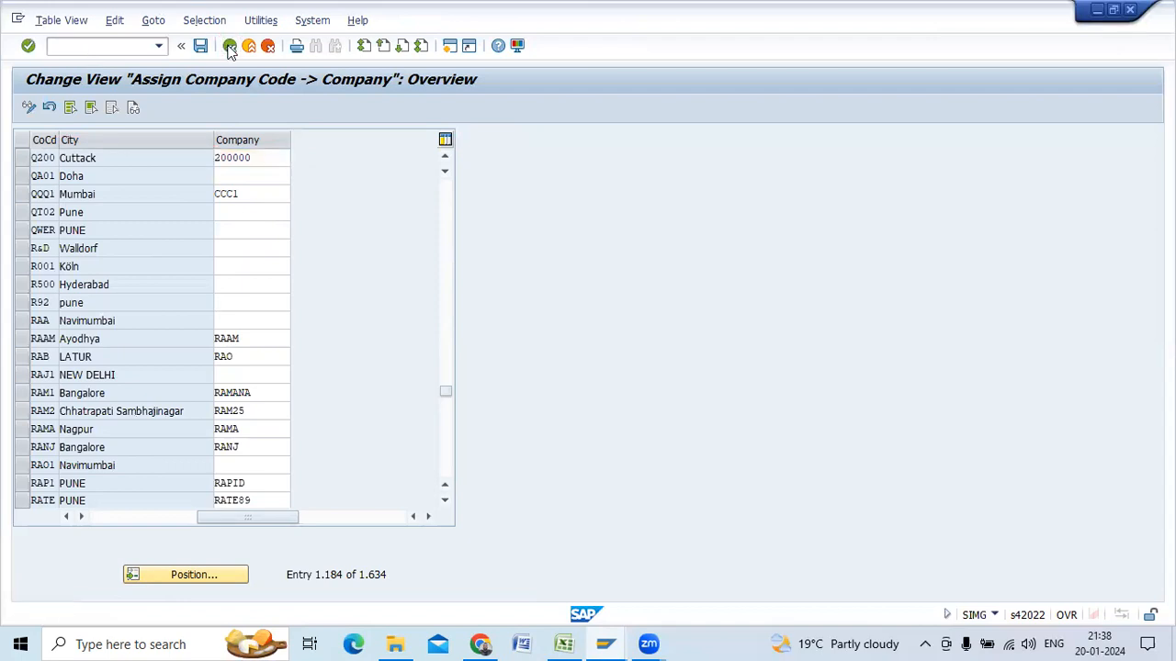
left_click(300, 20)
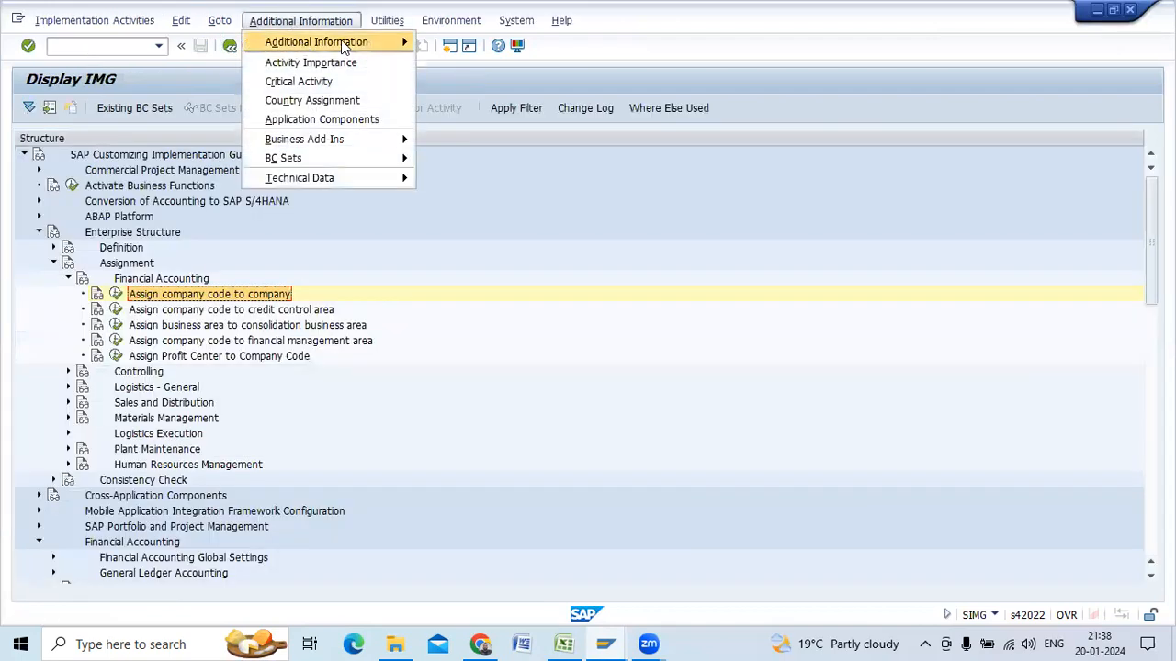
mouse_move(378, 43)
mouse_move(510, 64)
left_click(601, 81)
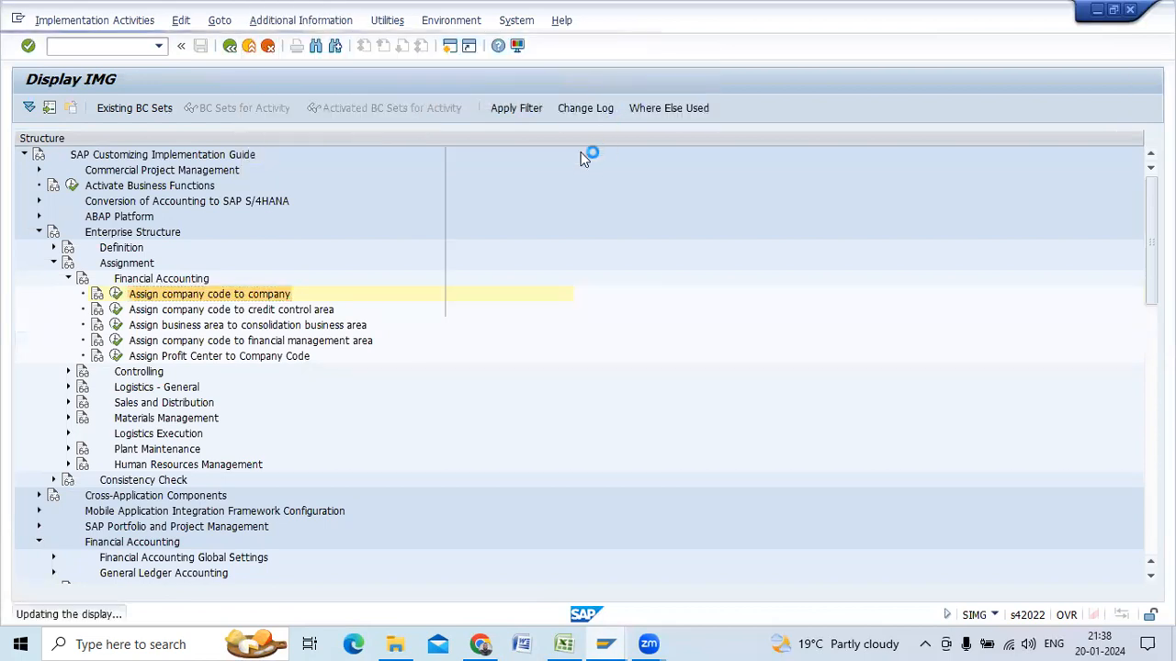
left_click_drag(564, 140, 628, 140)
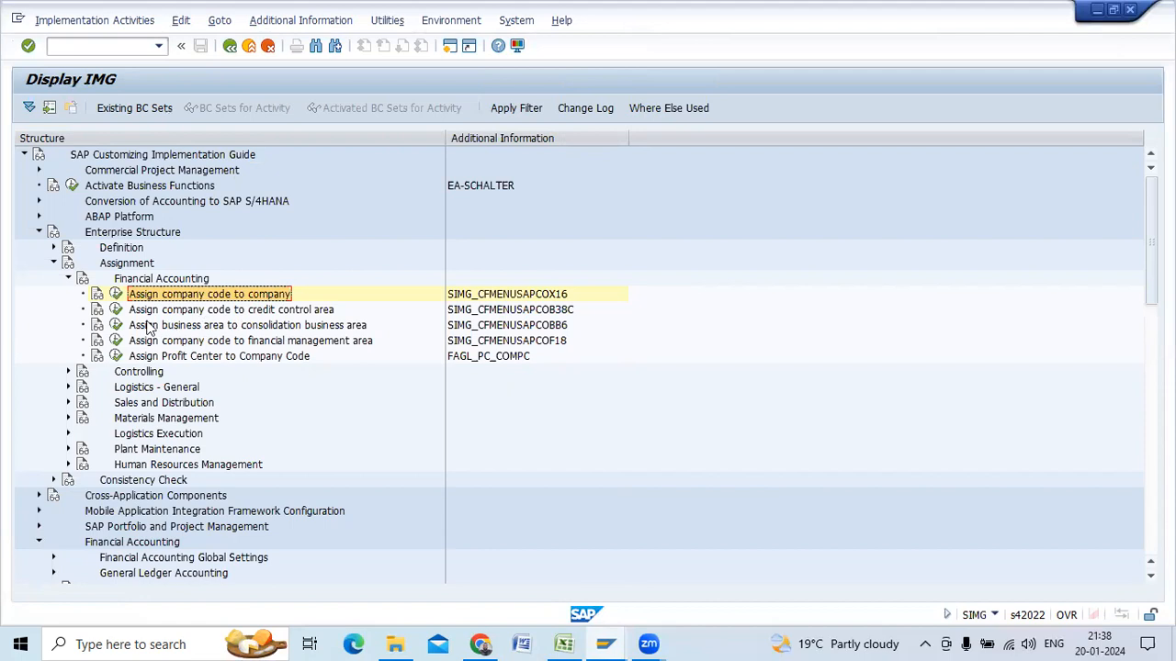
- Open Assign company code to credit control area in display mode and position the list on Q200
left_click(117, 310)
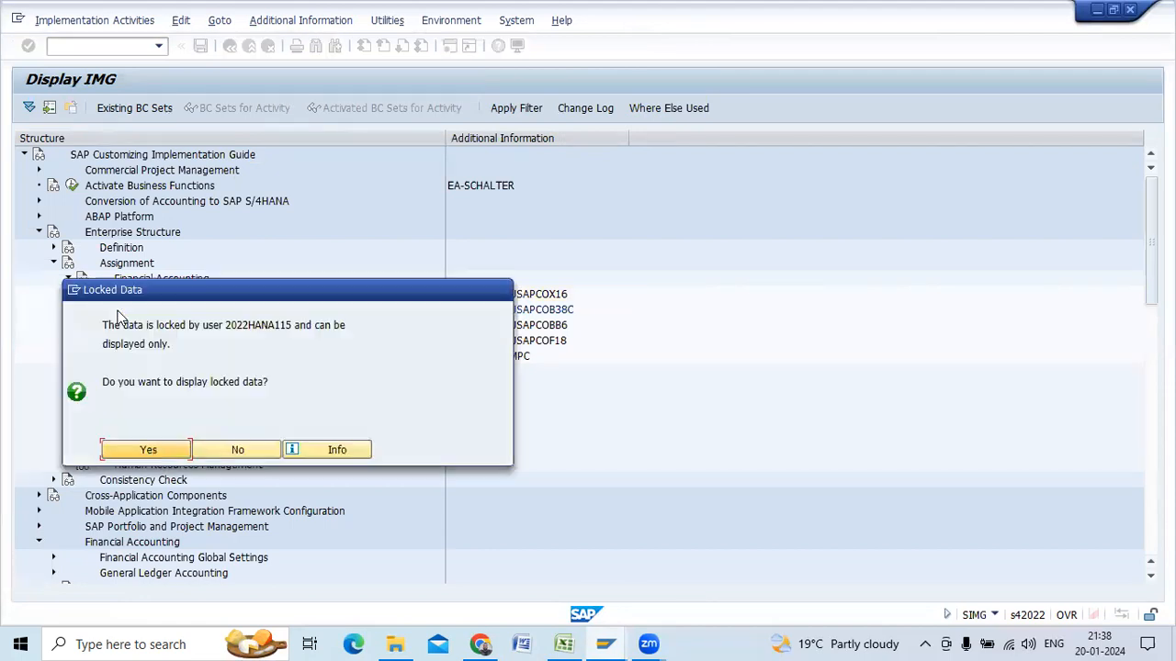
left_click(166, 452)
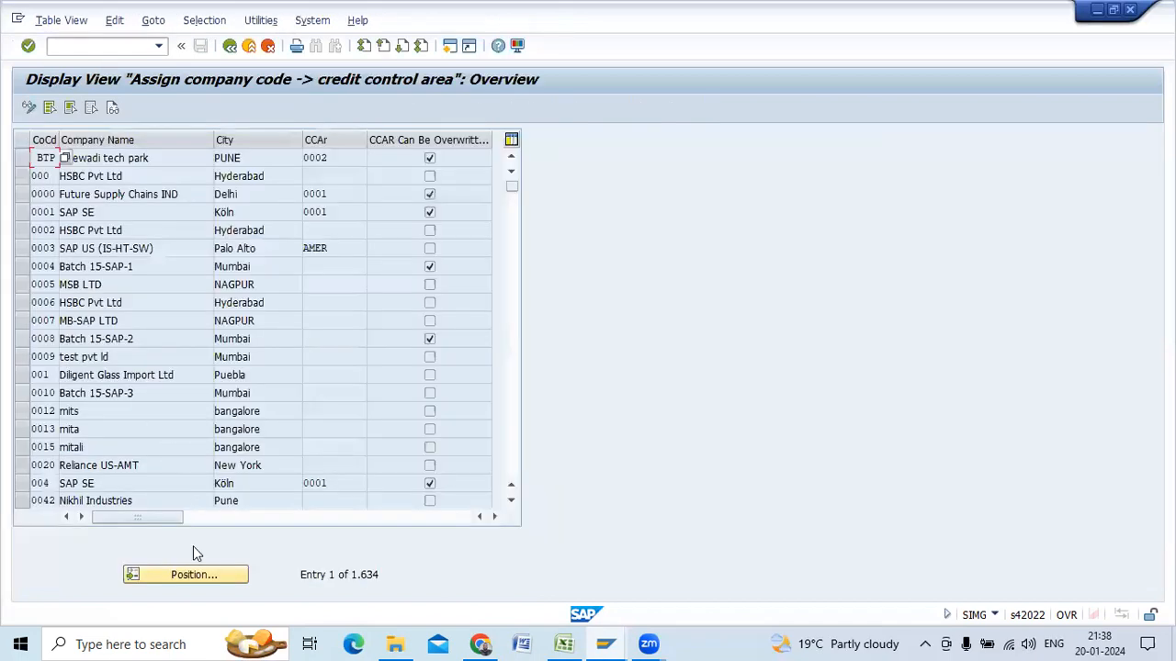
left_click(191, 572)
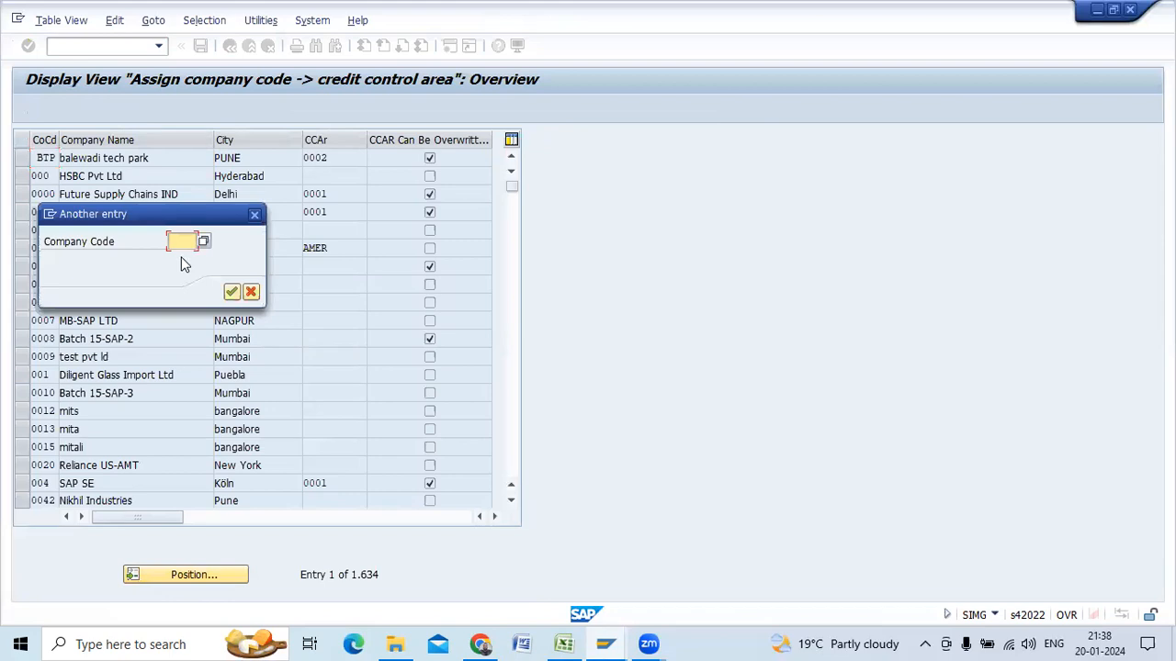
type("Q200")
key("Return")
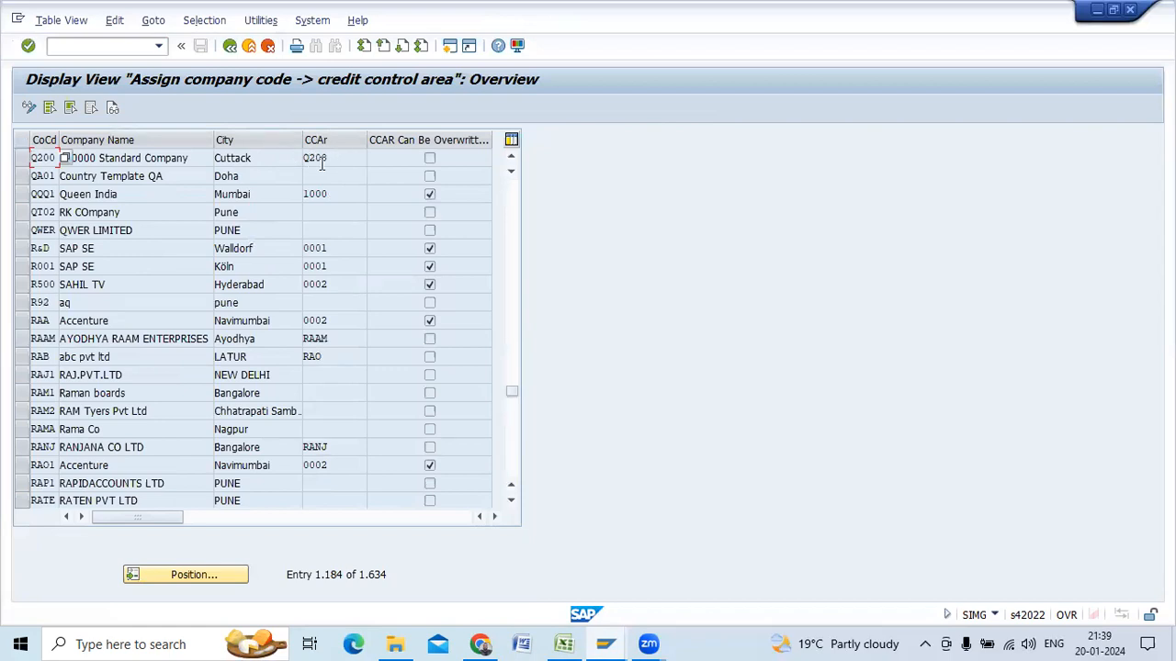
- Return to the IMG, collapse Enterprise Structure, and expand Financial Accounting Global Settings
left_click(230, 46)
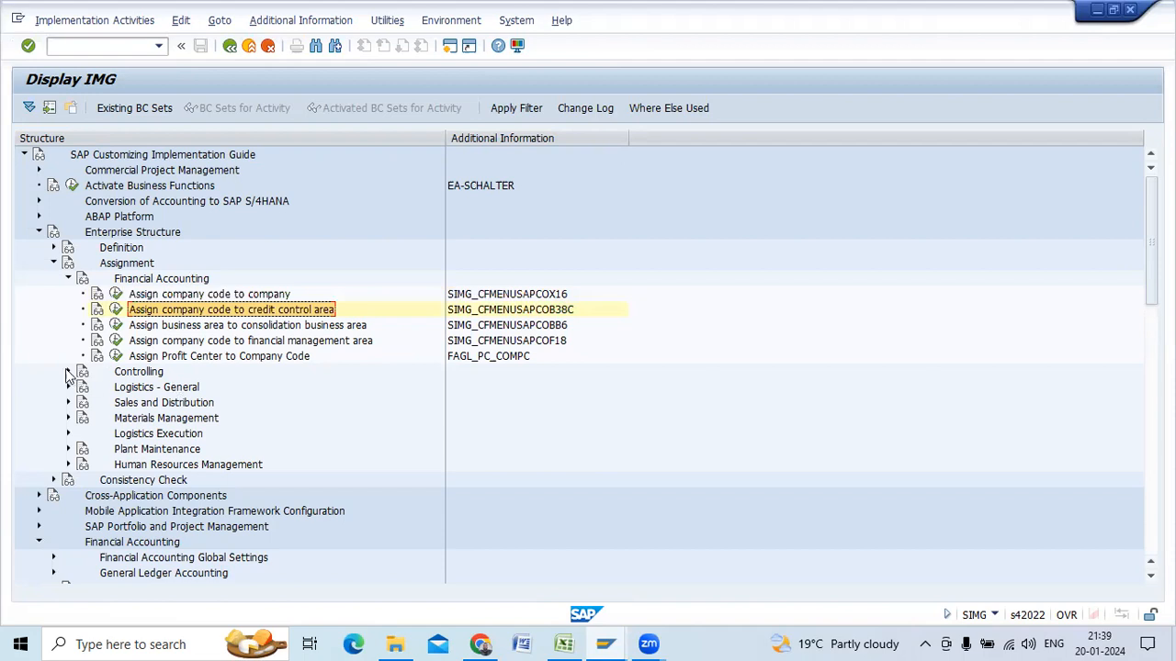
left_click(68, 279)
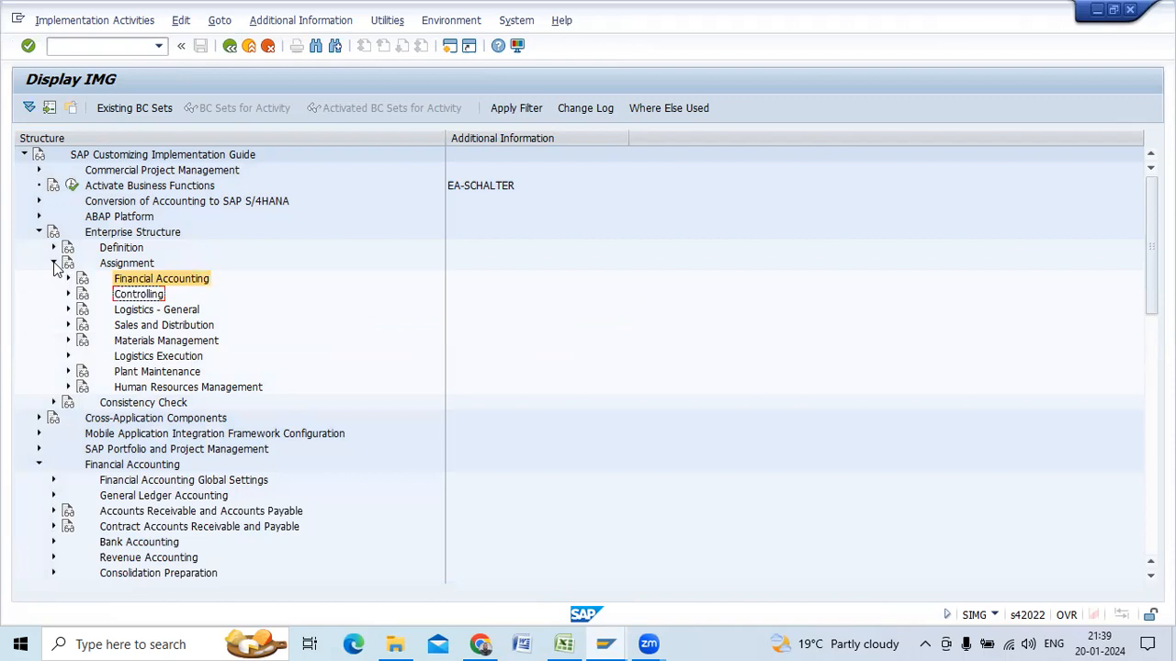
left_click(53, 263)
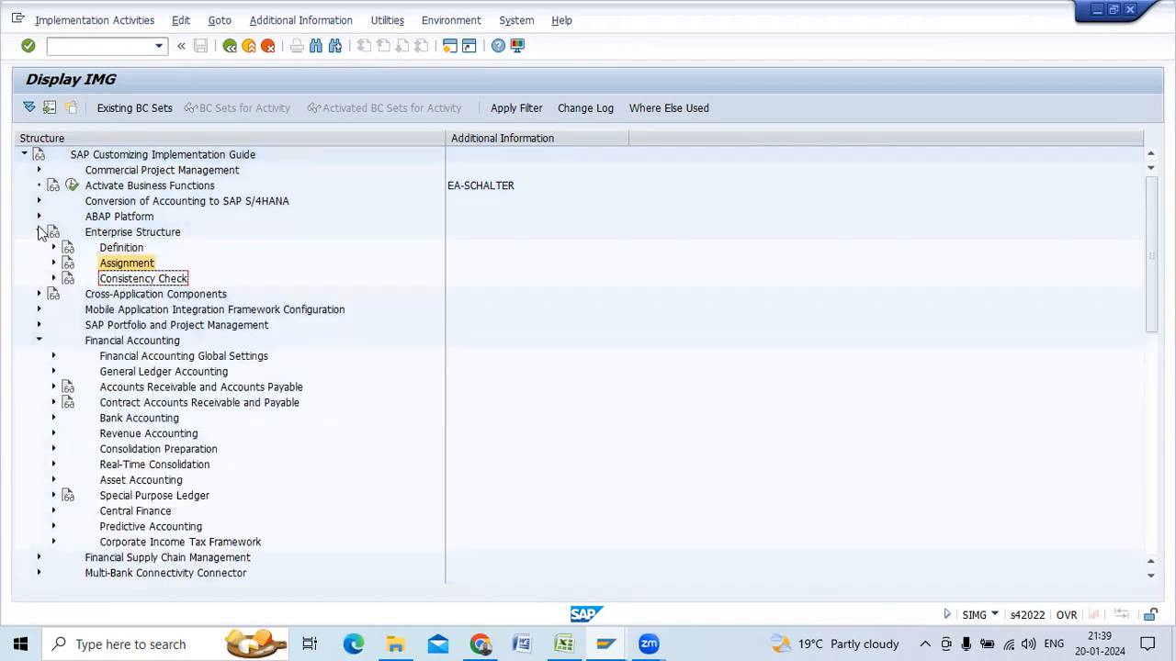
left_click(39, 231)
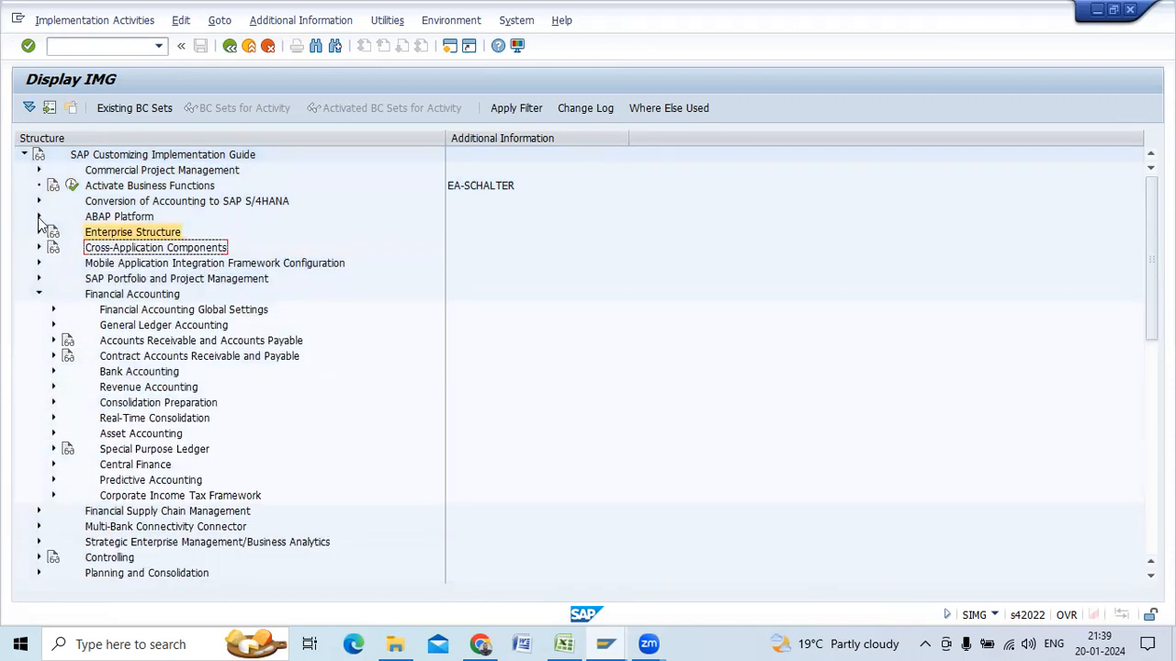
left_click(53, 310)
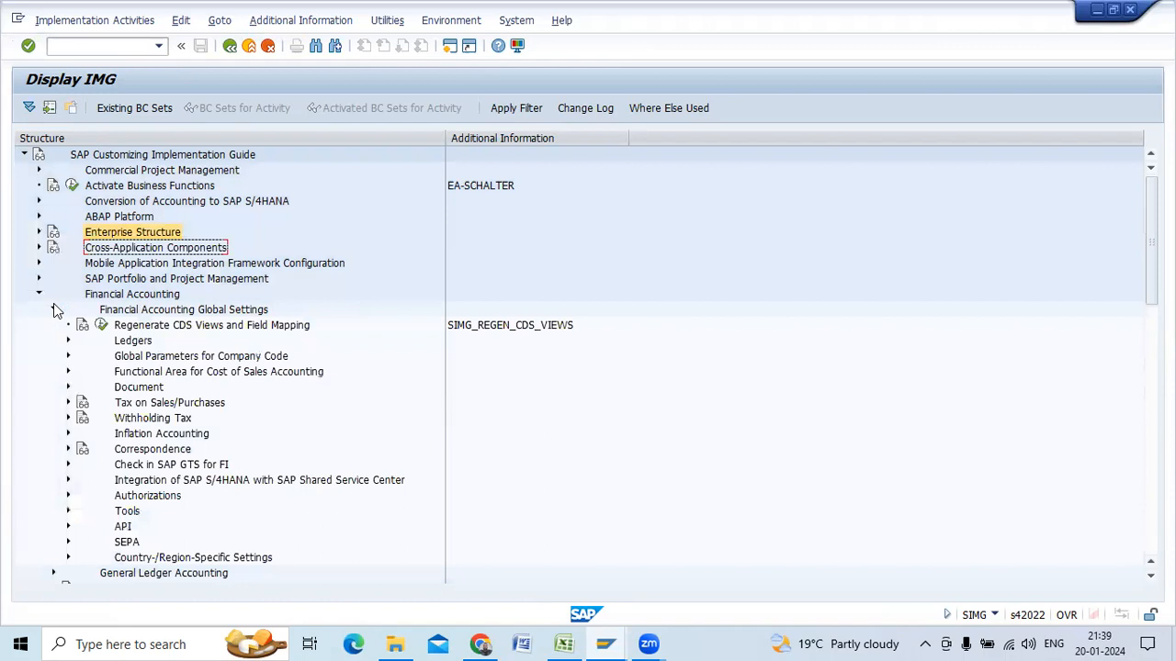
- Try to open Assign Company Code to a Fiscal Year Variant in display mode and position its list
left_click(68, 341)
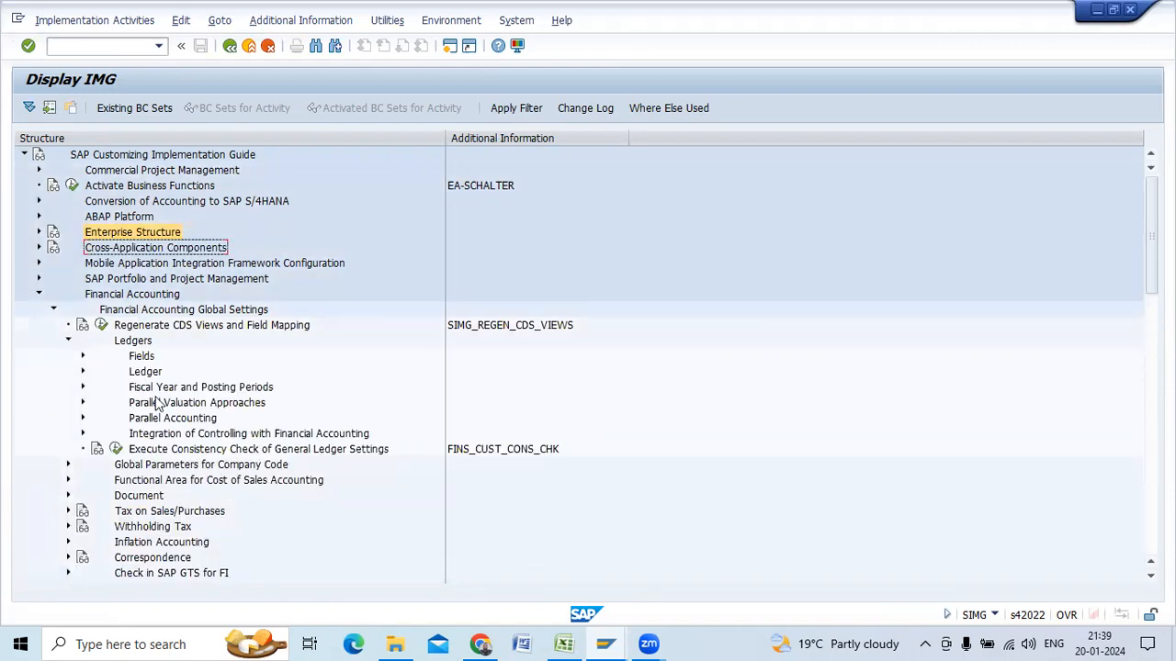
left_click(83, 388)
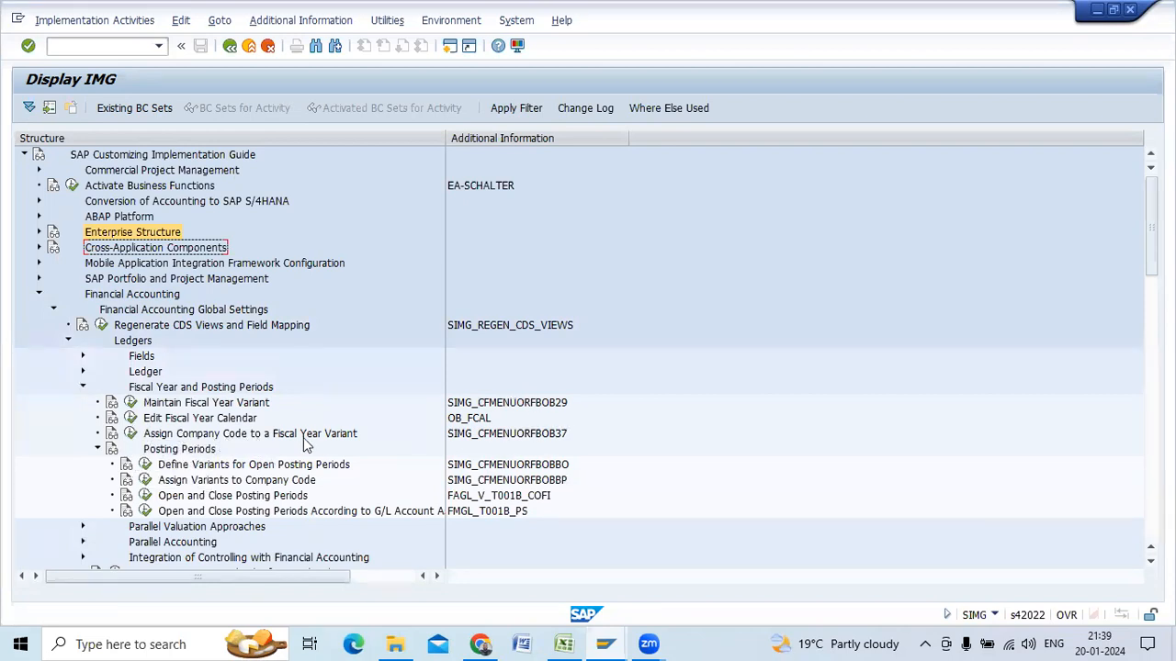
left_click(131, 435)
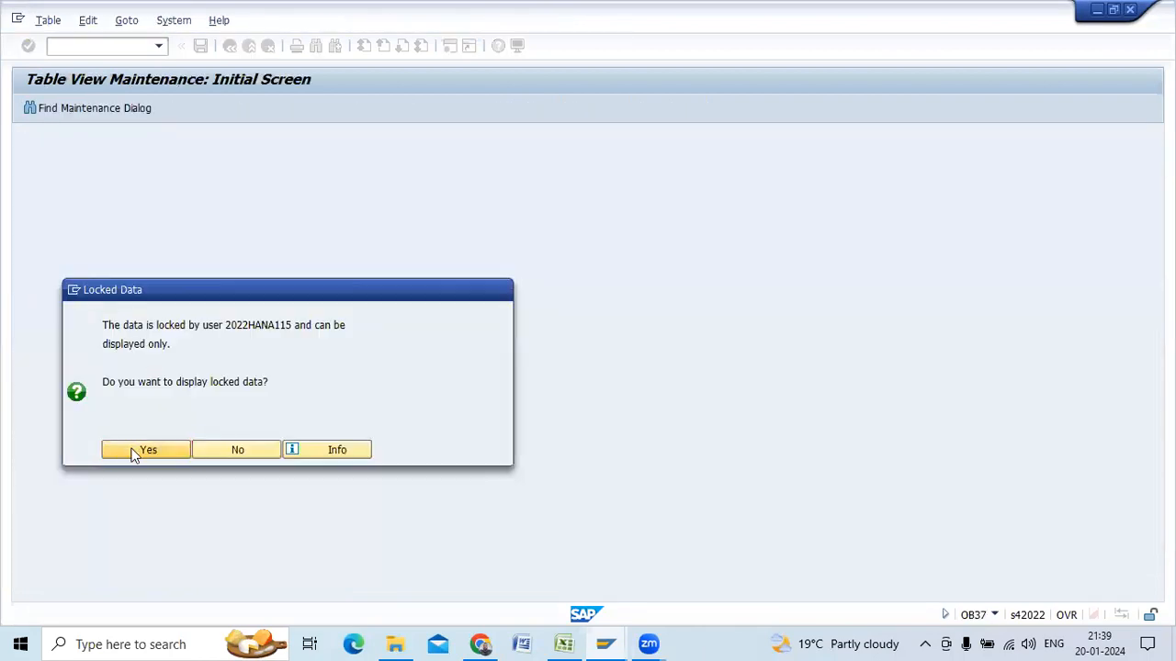
left_click(133, 451)
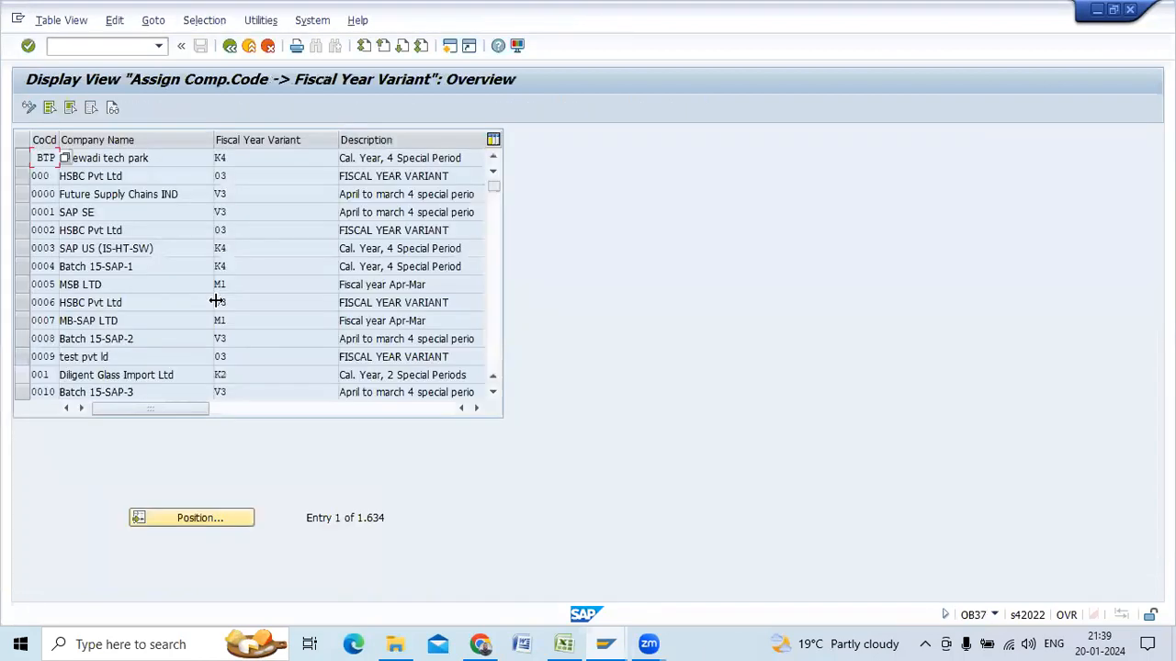
left_click(188, 518)
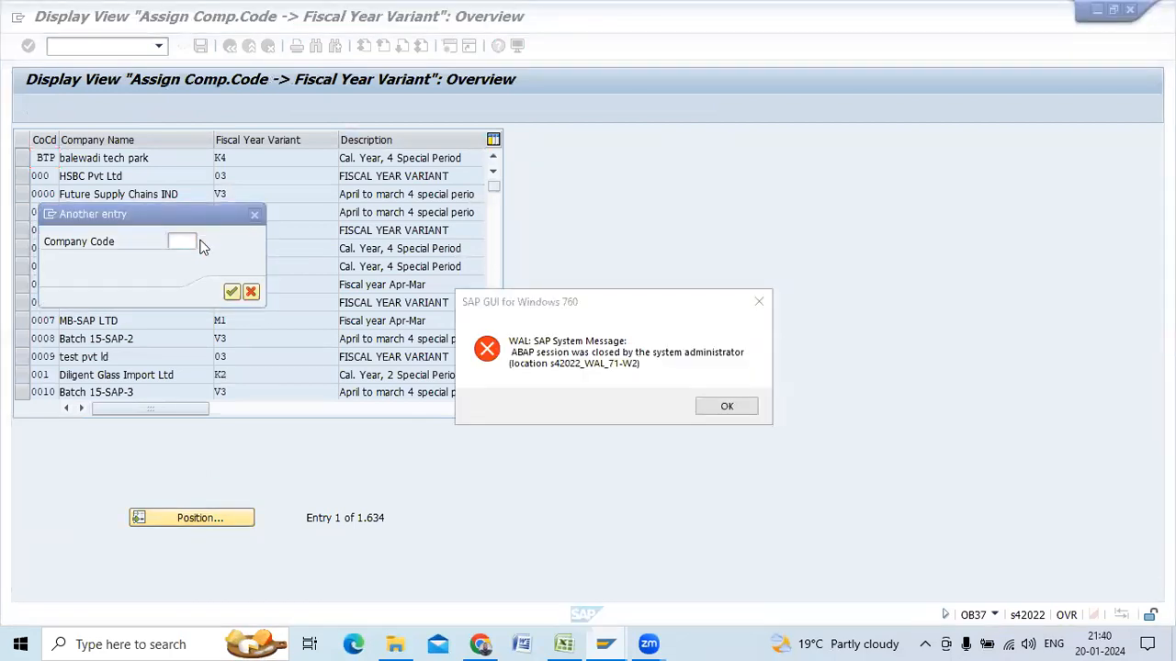
left_click(762, 310)
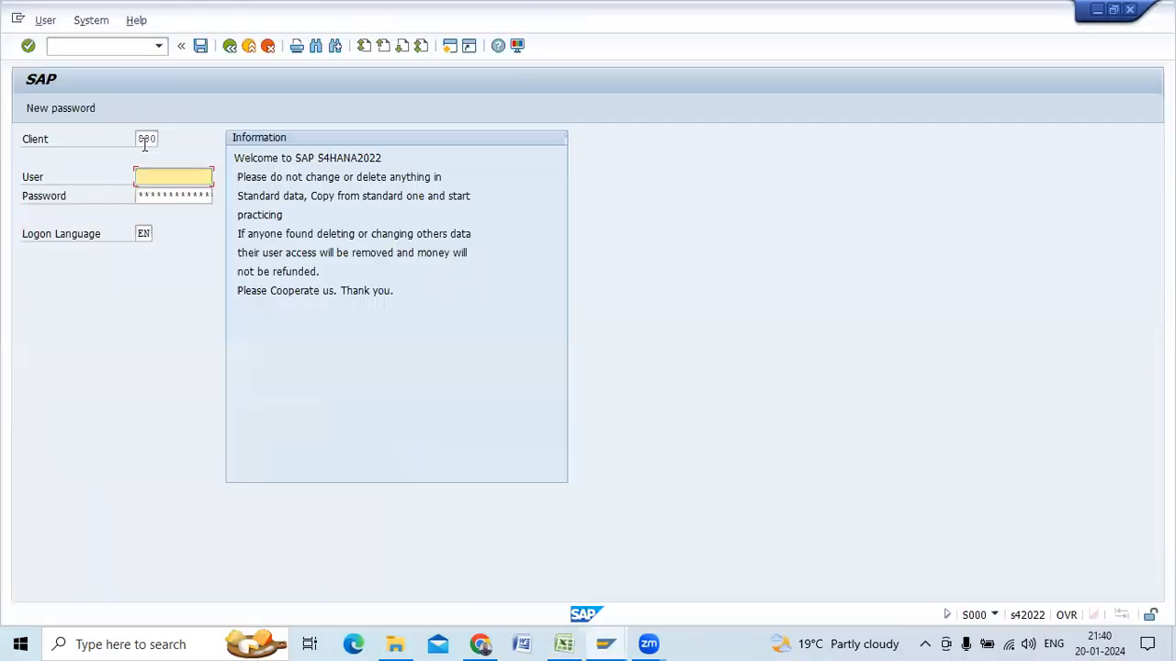
- Log back on to client 400 with the user ID and password
left_click(139, 138)
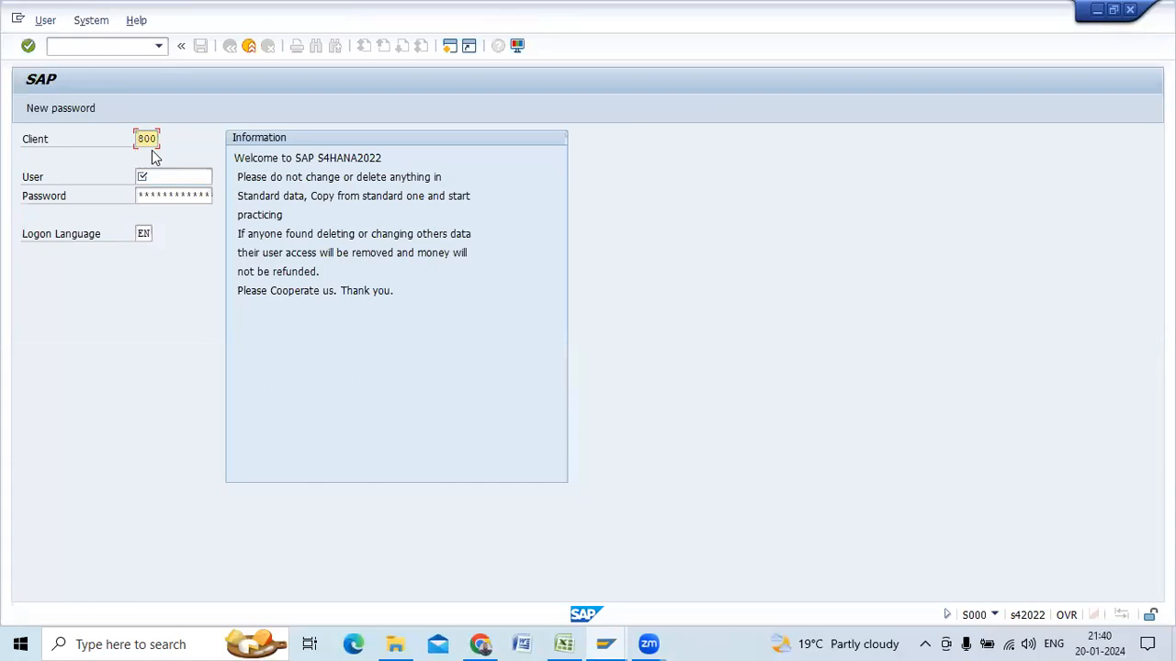
left_click(151, 179)
left_click(151, 195)
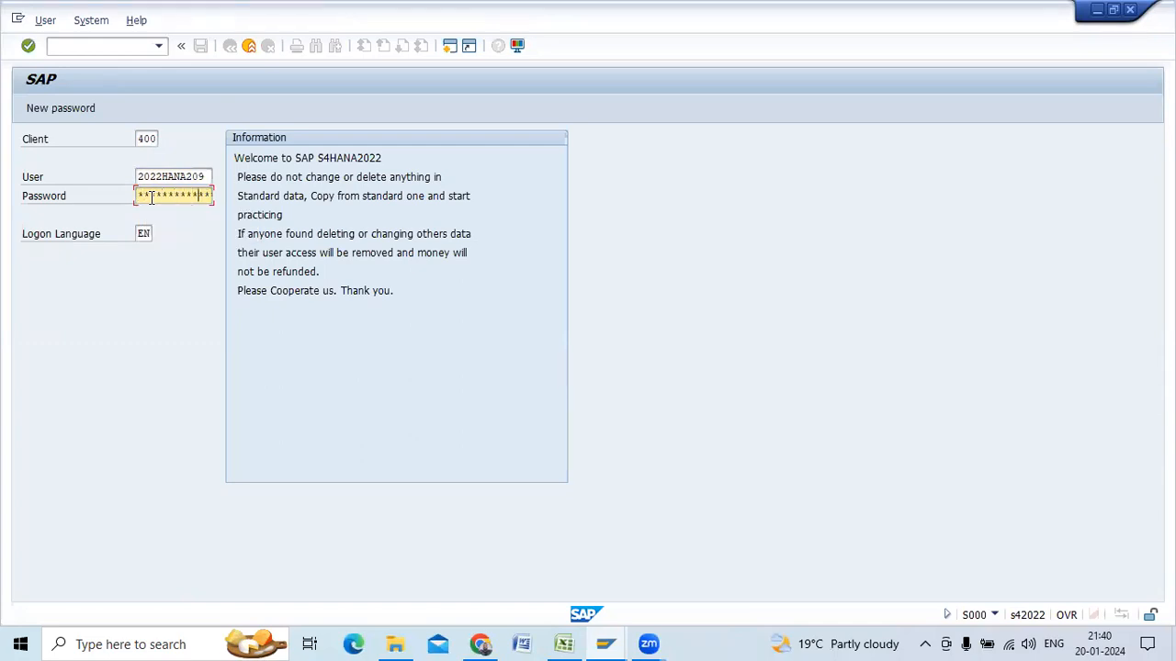
key("Return")
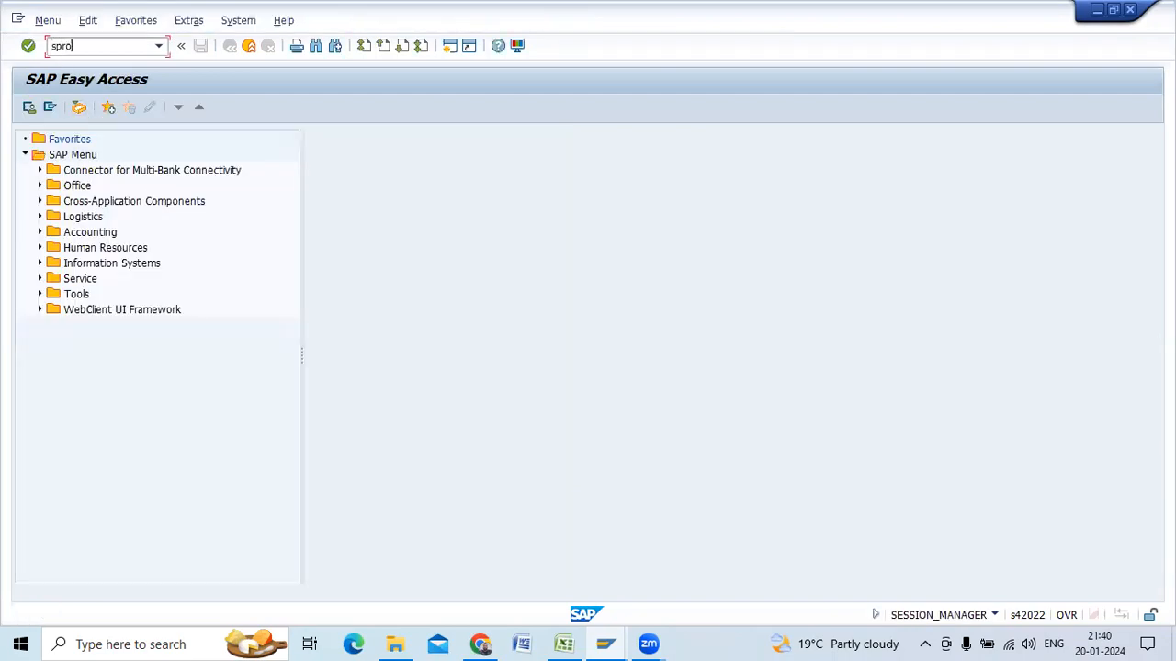
- Reopen the SAP Reference IMG via SPRO and expand Financial Accounting Global Settings down to Fiscal Year and Posting Periods
type("spro")
key("Return")
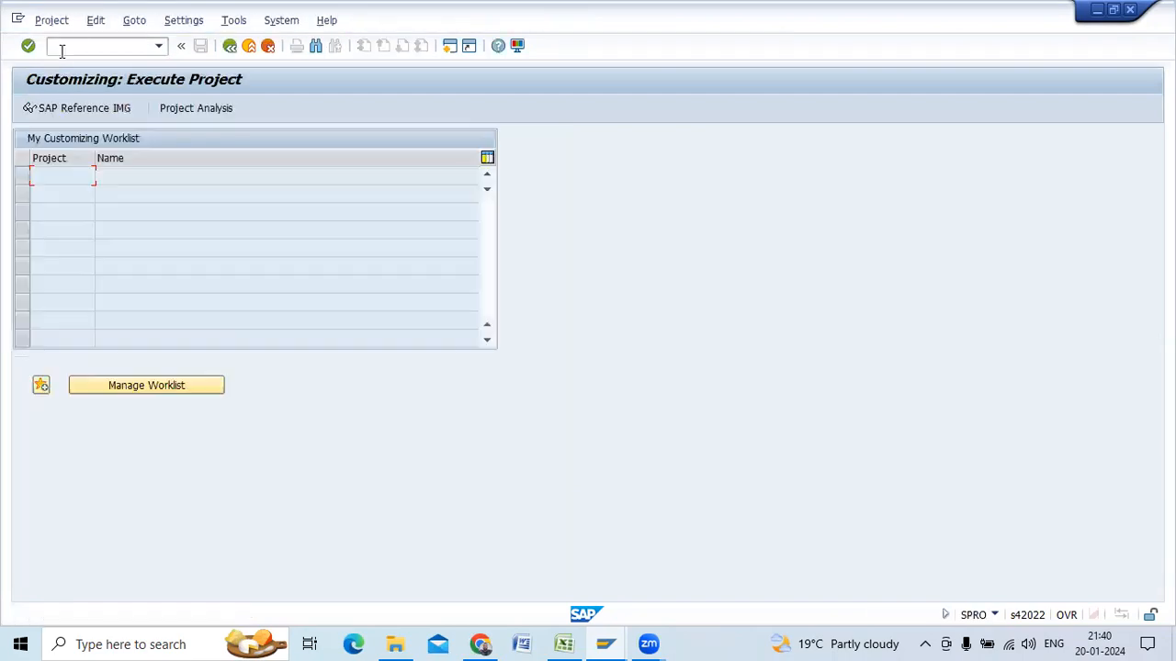
left_click(82, 112)
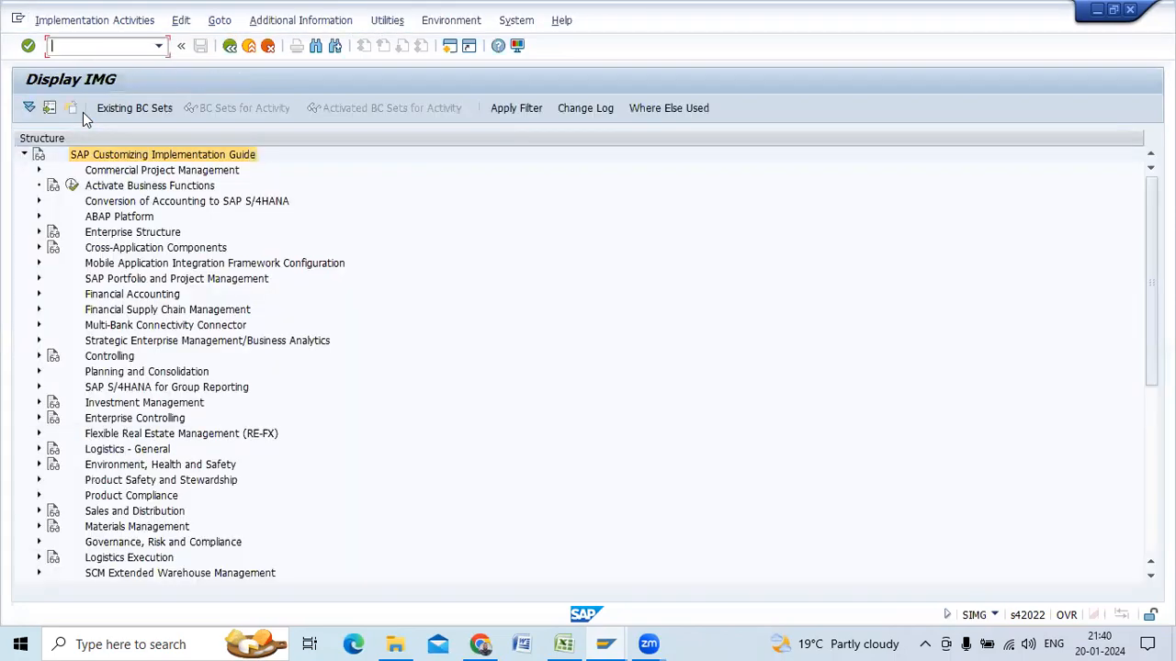
left_click(38, 294)
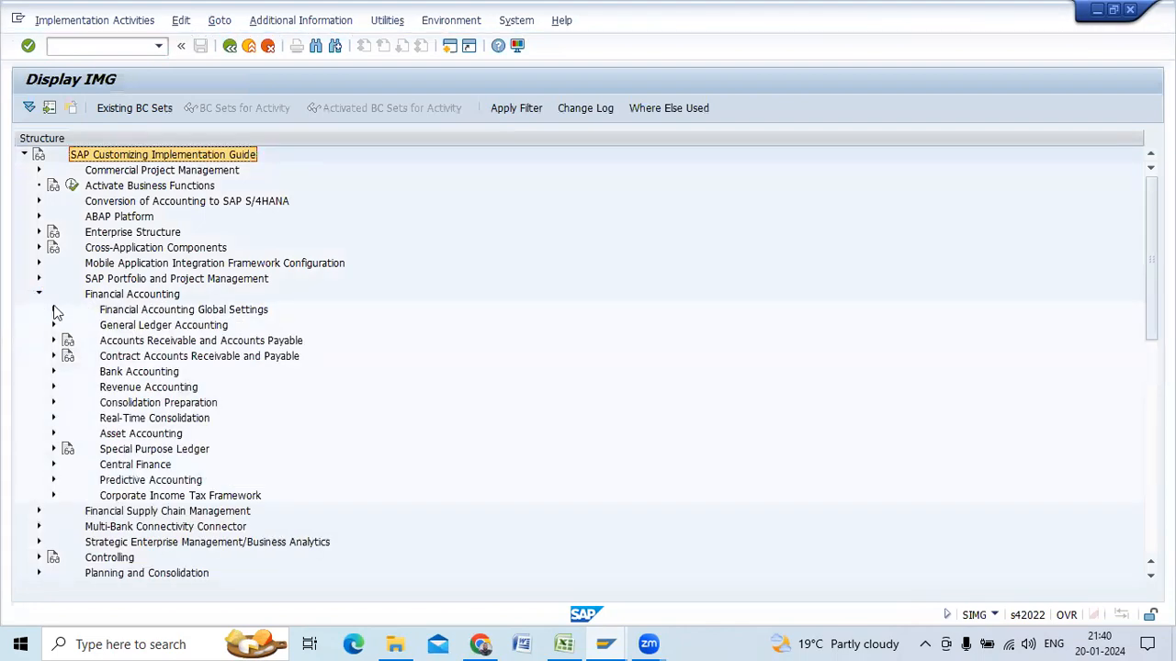
left_click(54, 311)
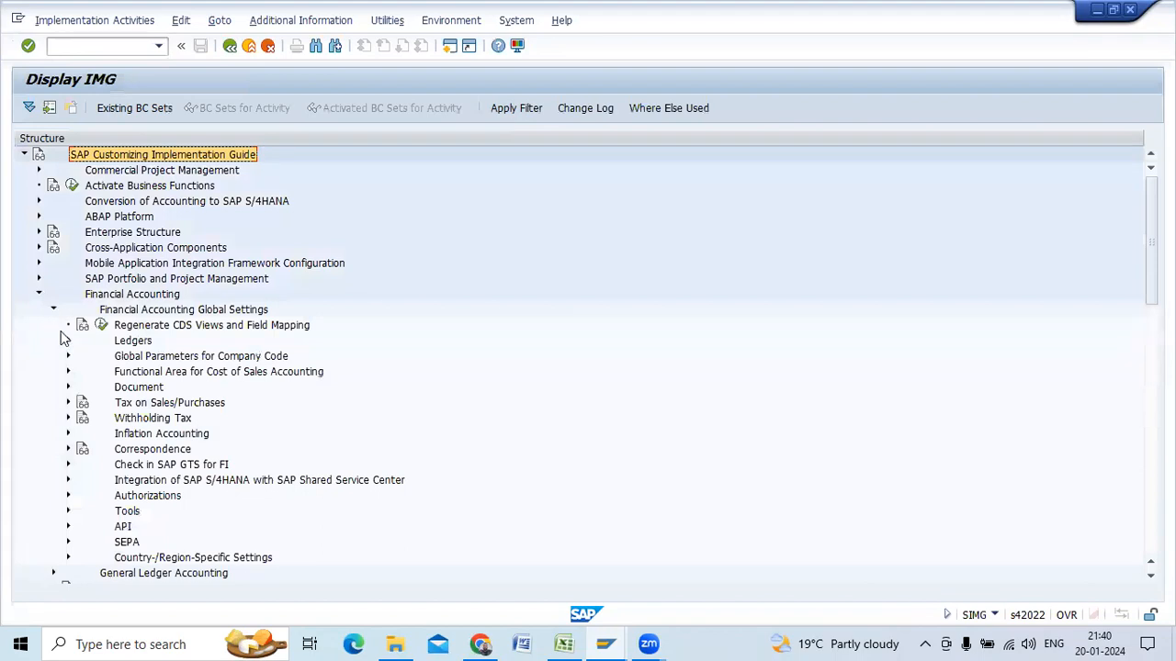
left_click(68, 341)
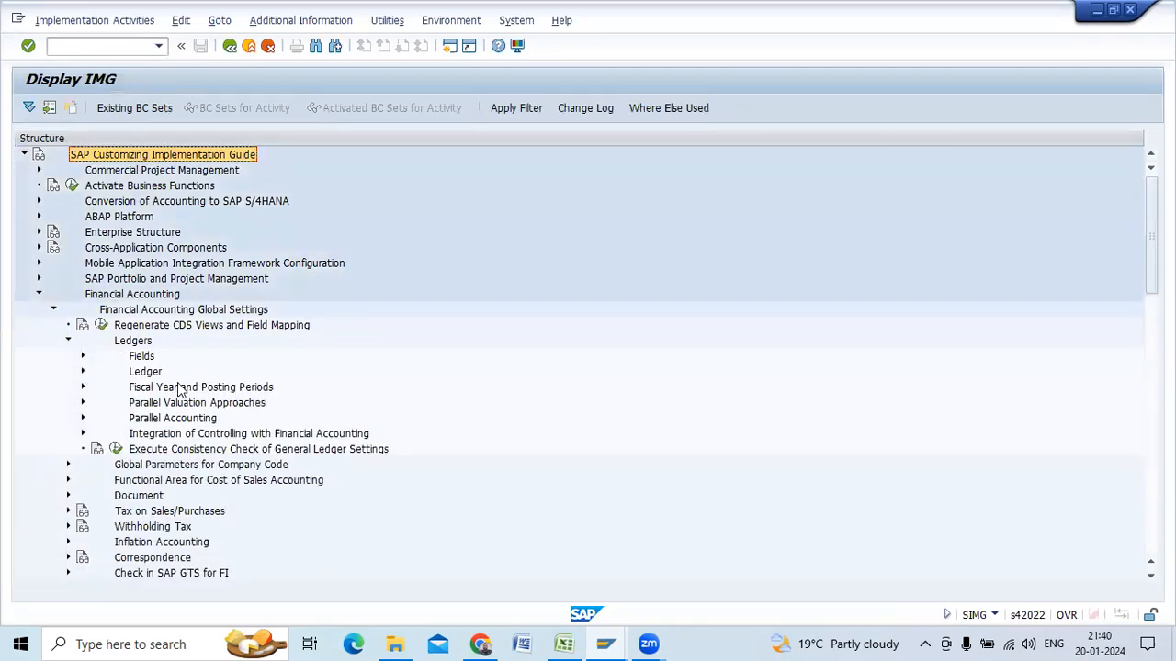
left_click(82, 386)
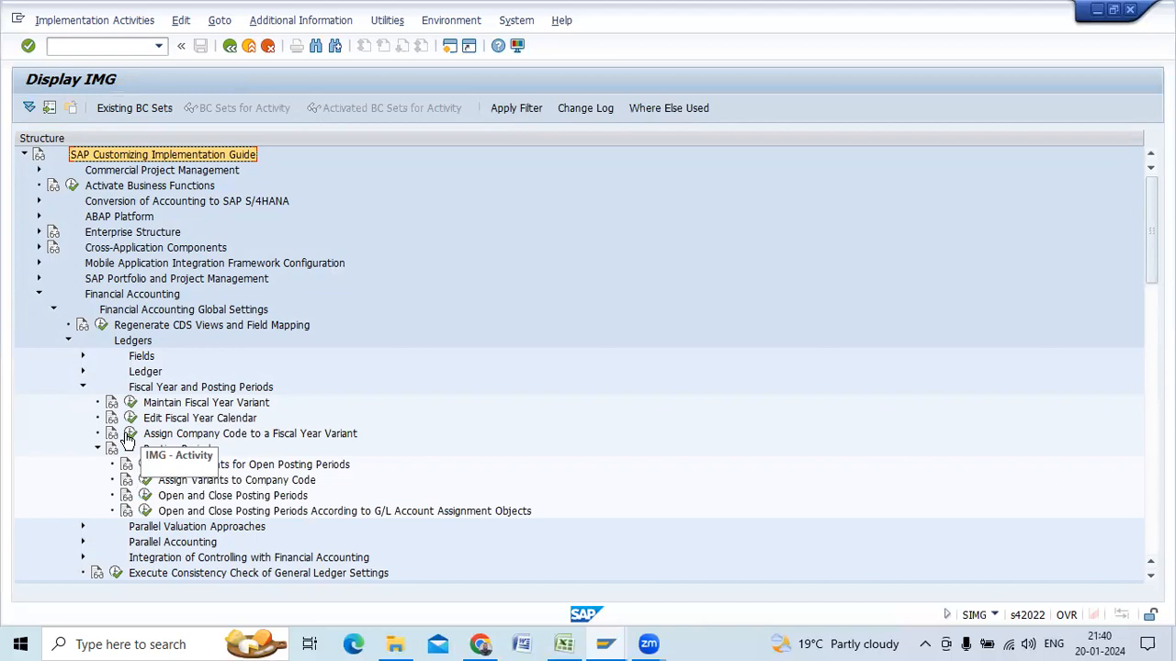
- Show the Additional Information column with the activity keys and widen it
left_click(307, 18)
mouse_move(312, 41)
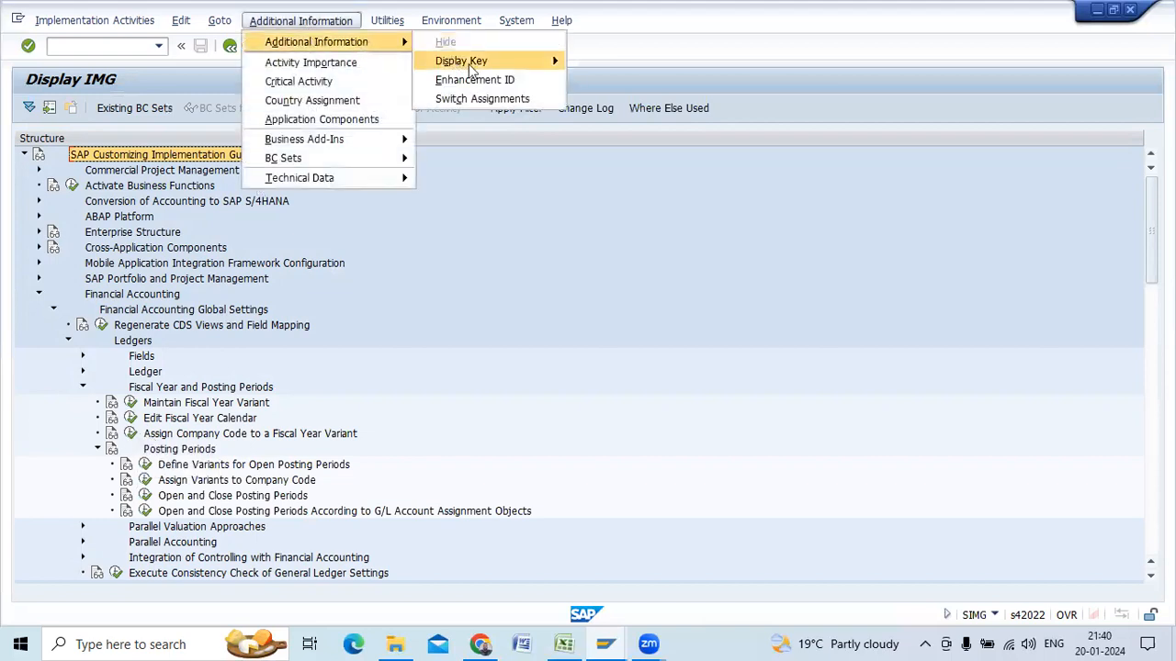
mouse_move(471, 71)
left_click(610, 80)
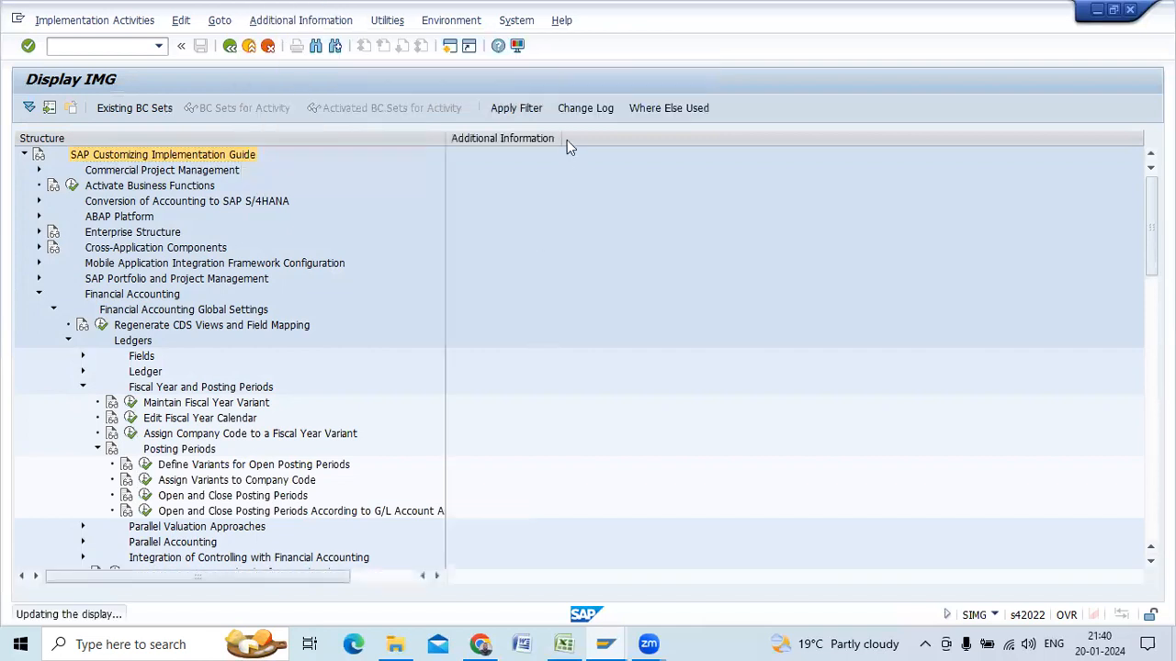
left_click_drag(561, 138, 630, 154)
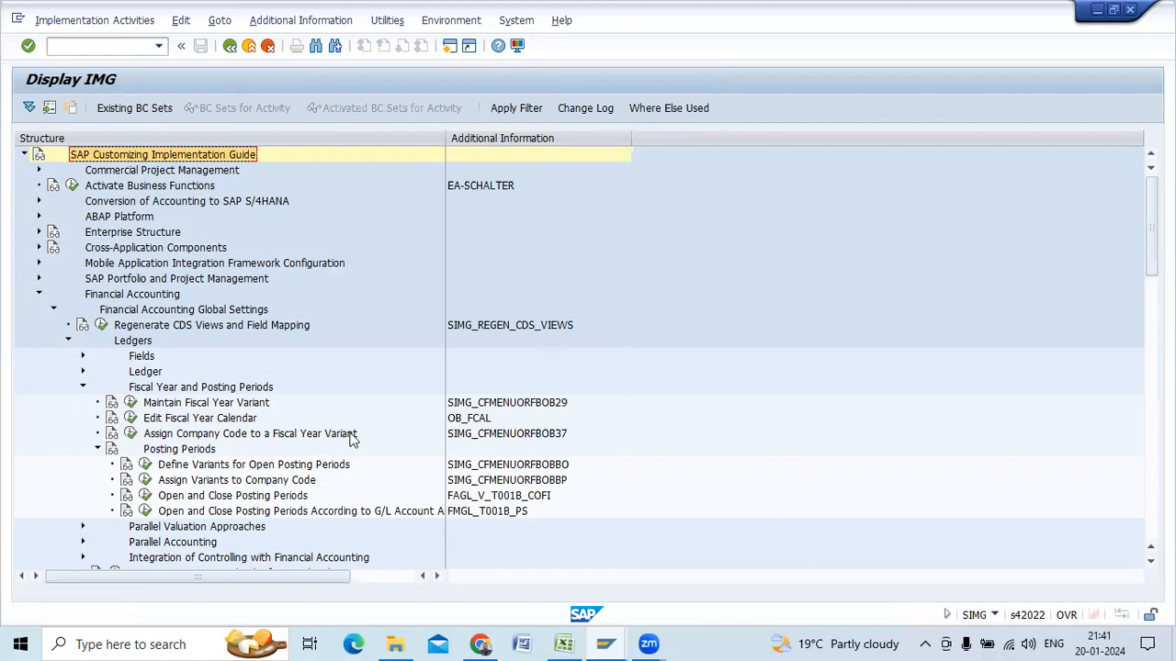
- Open Assign Company Code to a Fiscal Year Variant, position the list on Q200, and return to the IMG
left_click(131, 435)
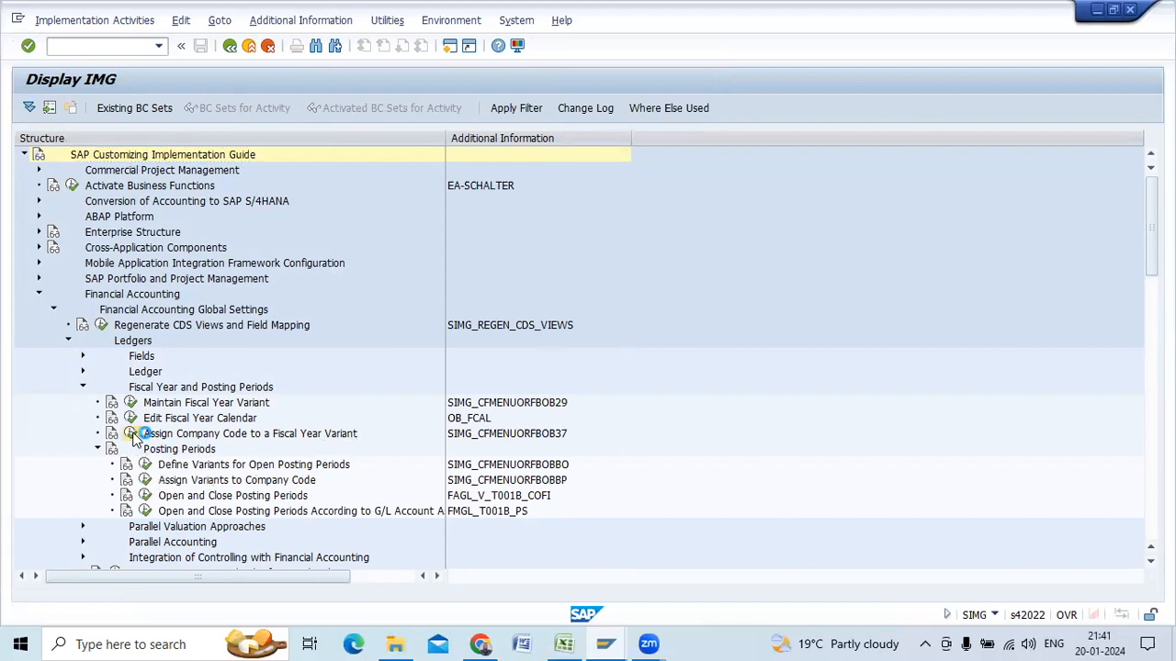
left_click(183, 510)
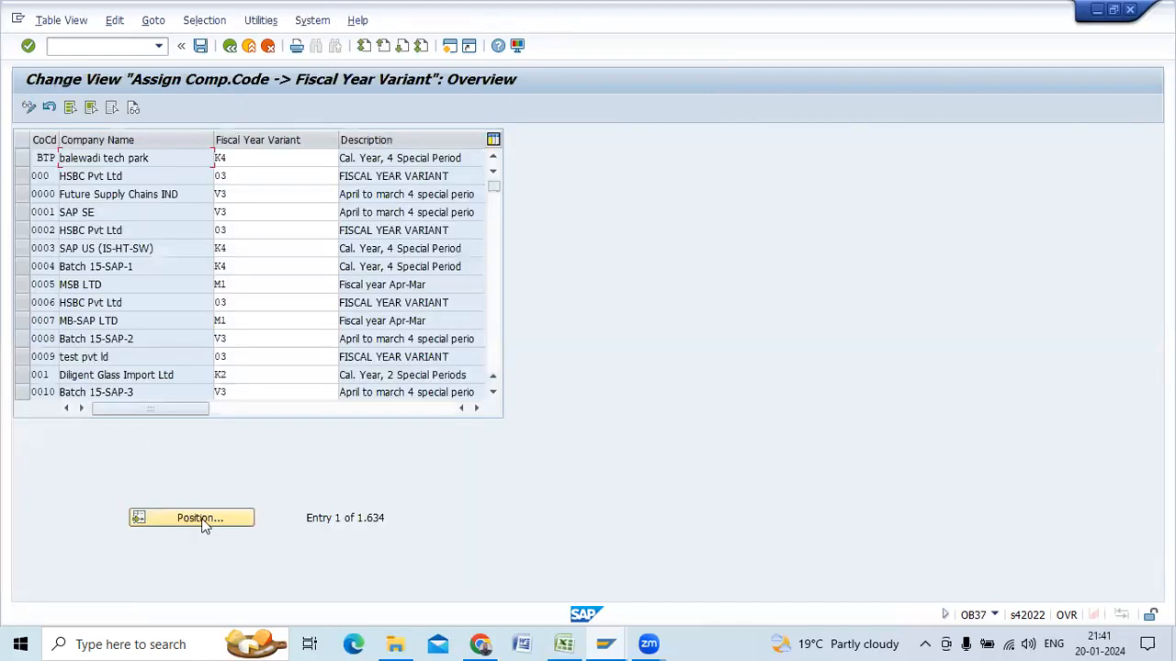
type("Q200")
key("Return")
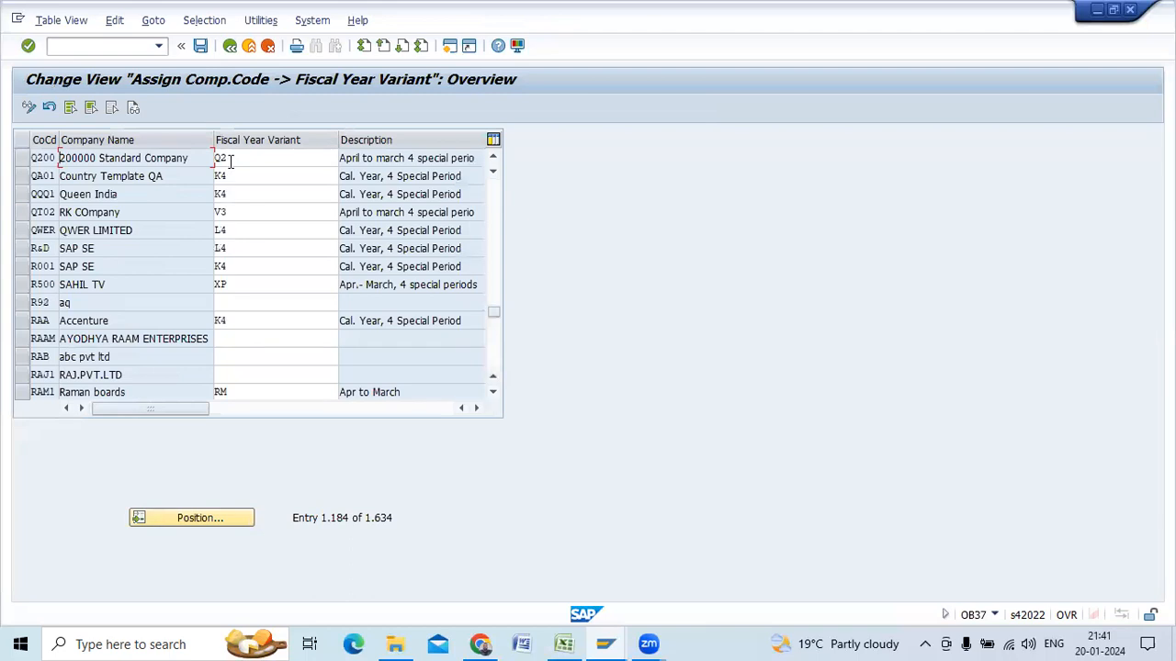
left_click(231, 46)
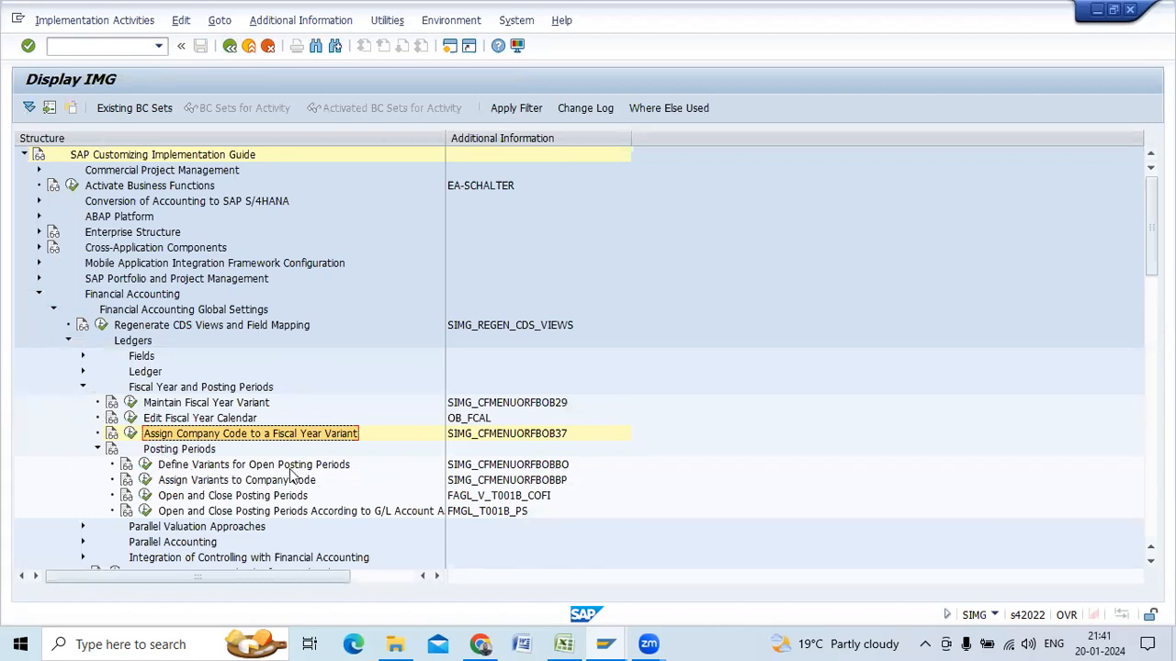
- Open Assign Variants to Company Code, position the list on q200, and return to the IMG
scroll(349, 468, "down", 1)
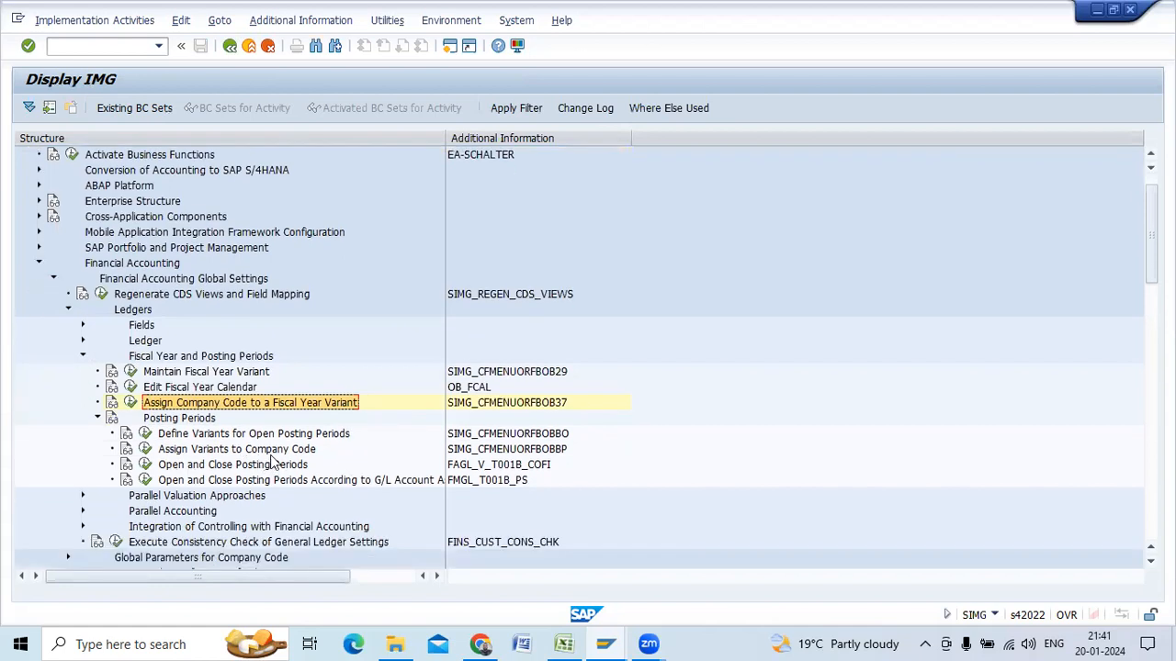
left_click(145, 450)
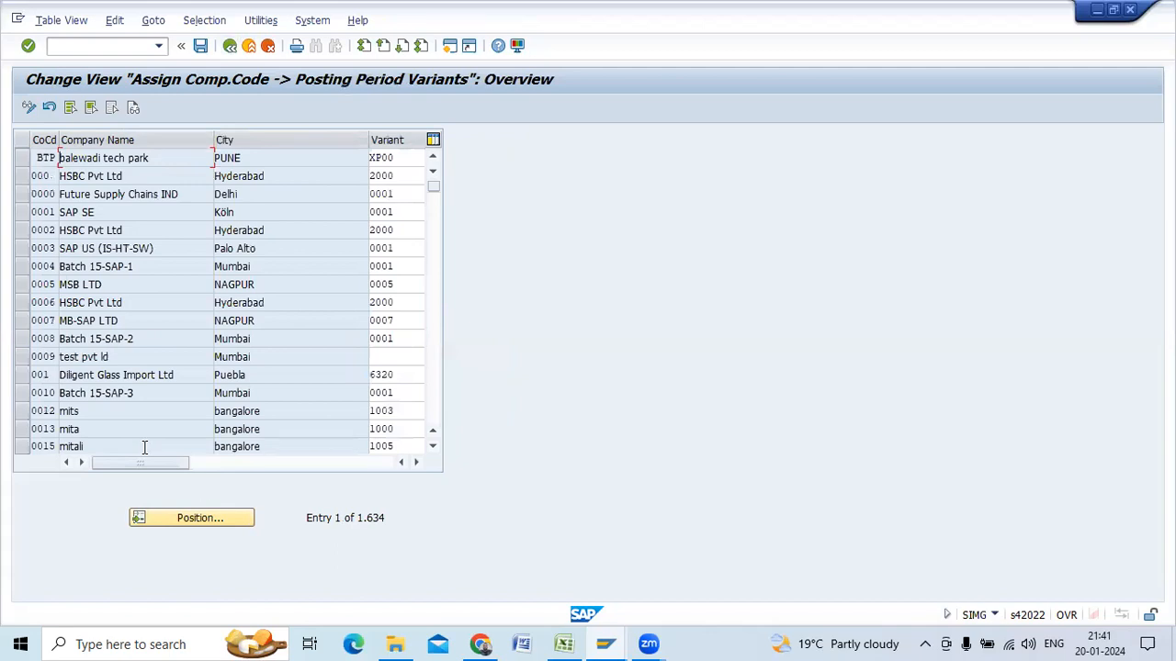
left_click(207, 520)
type("q200")
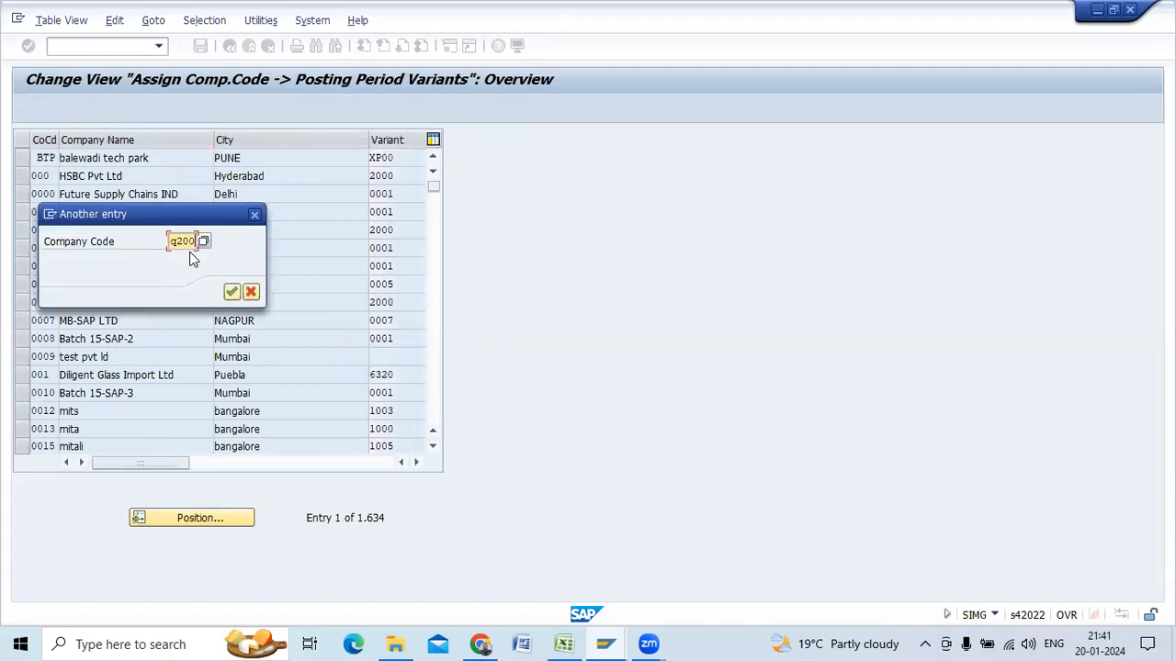
key("Return")
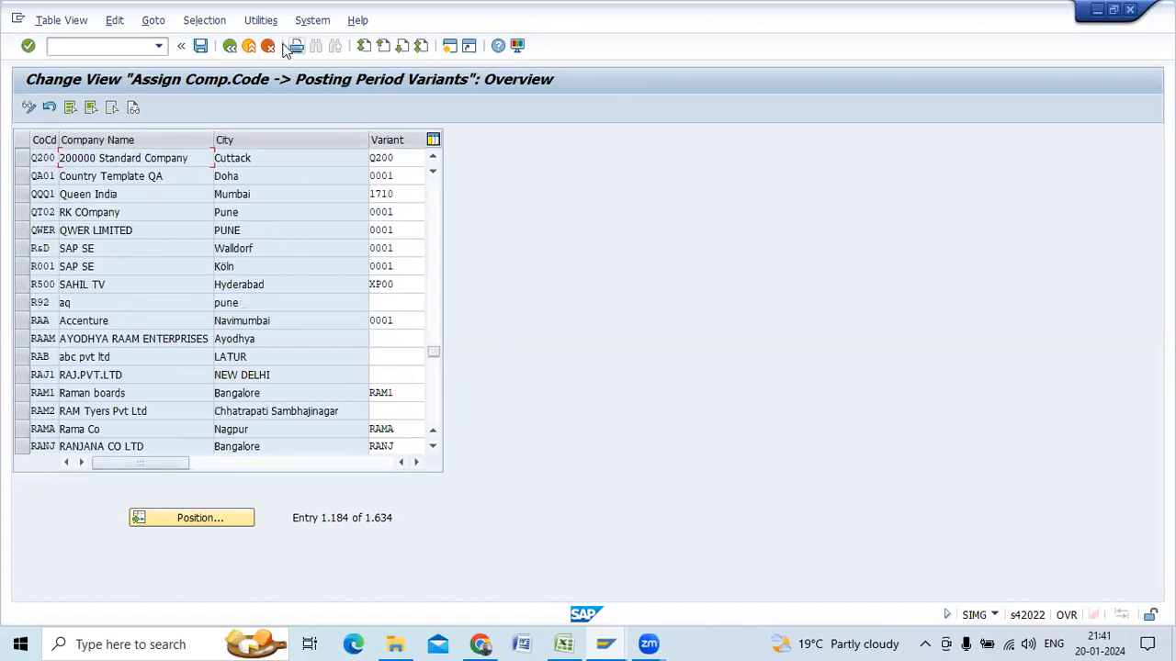
left_click(230, 46)
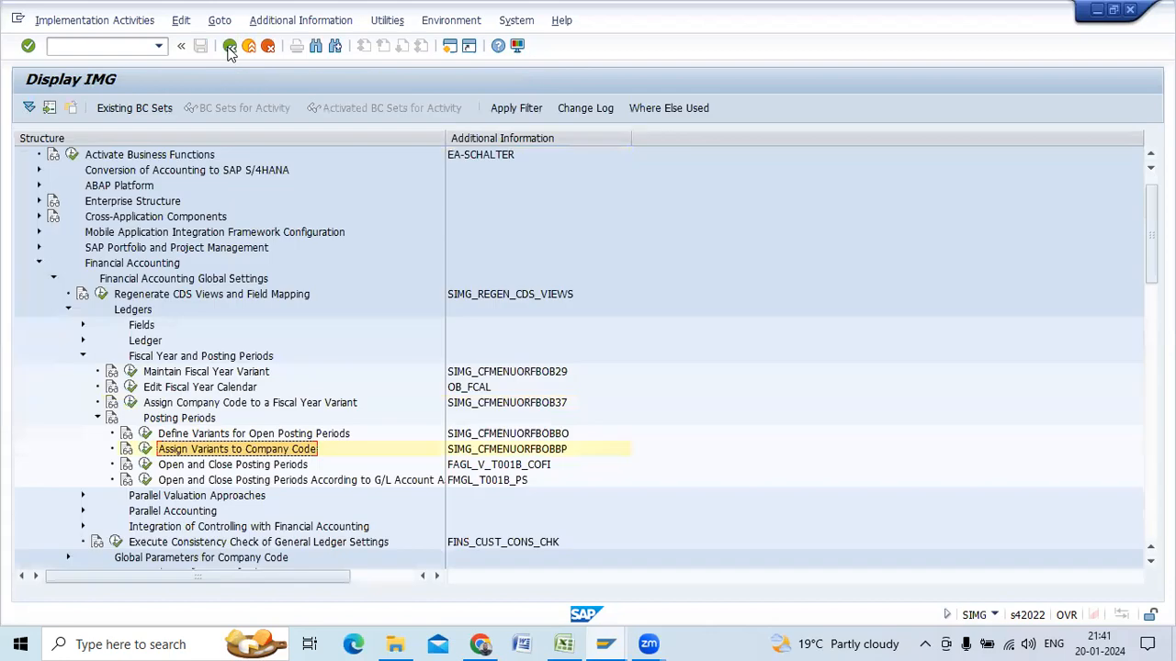
- Collapse Posting Periods, Fiscal Year and Posting Periods, Ledgers, and the Financial Accounting branches
left_click(99, 417)
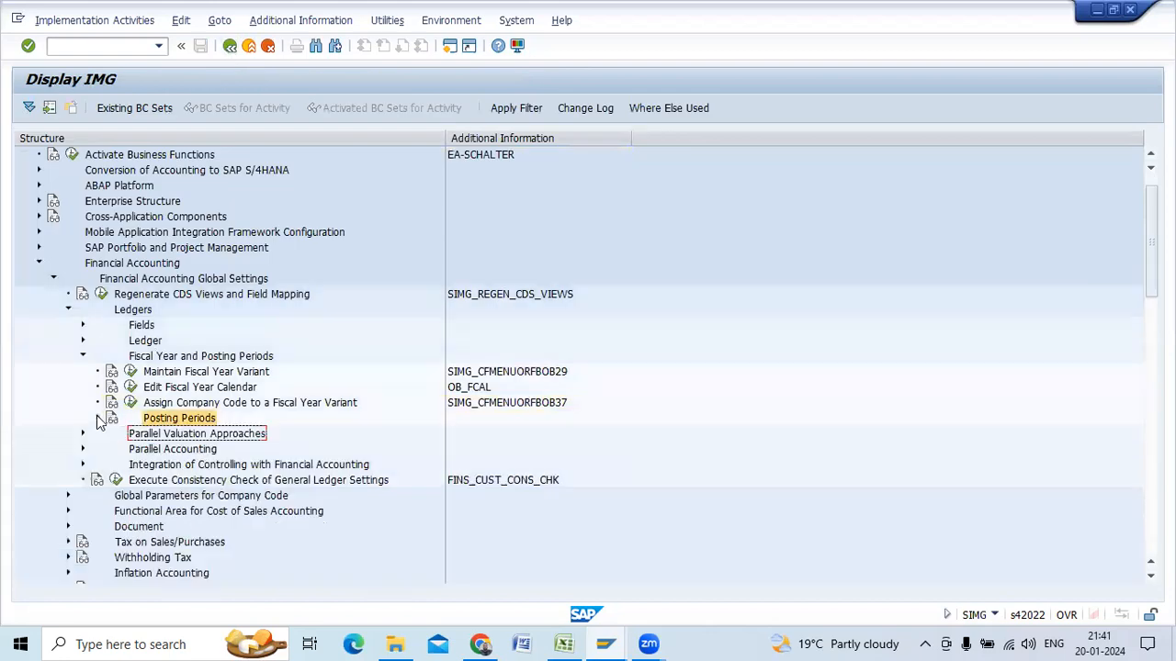
left_click(83, 355)
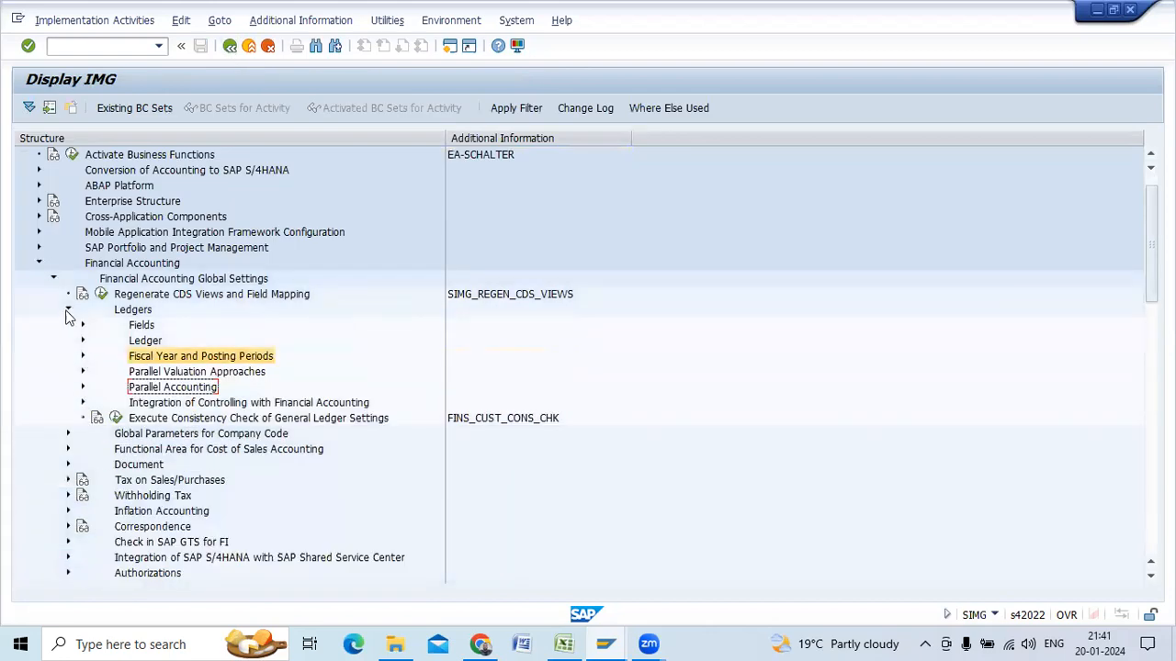
left_click(68, 310)
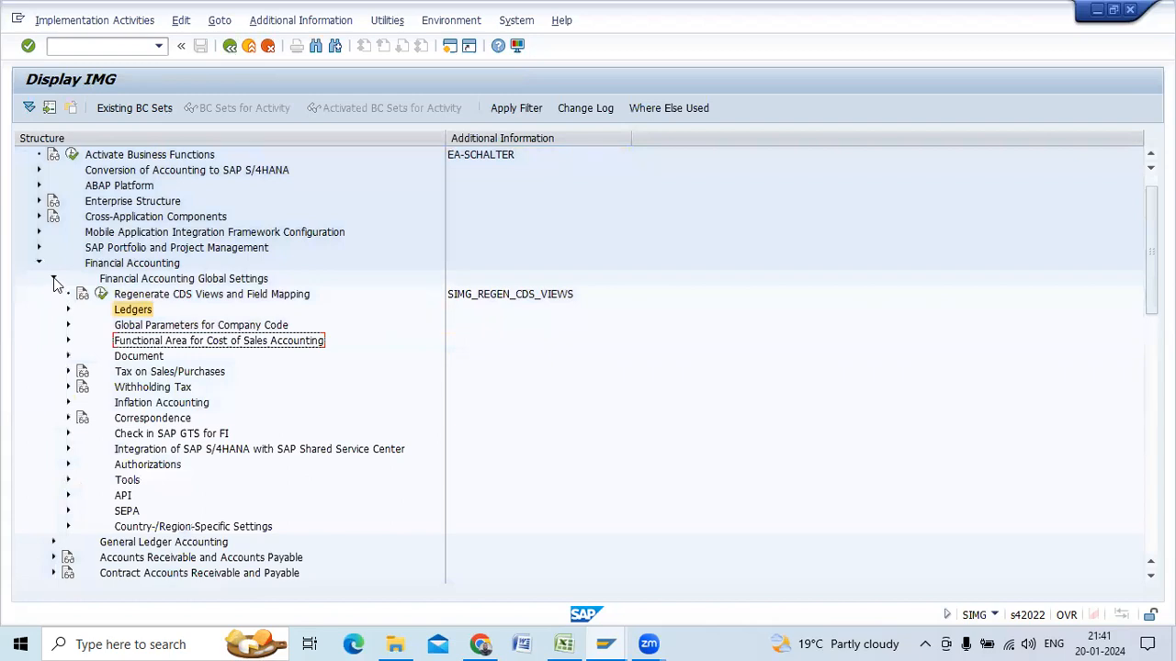
left_click(53, 278)
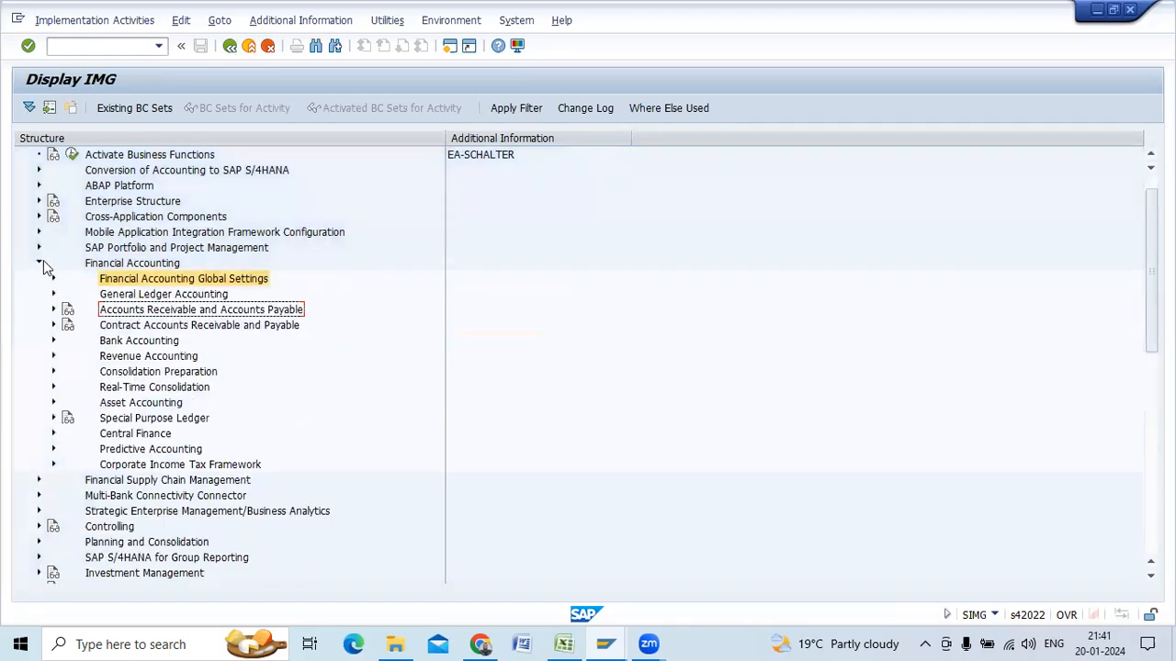
left_click(40, 266)
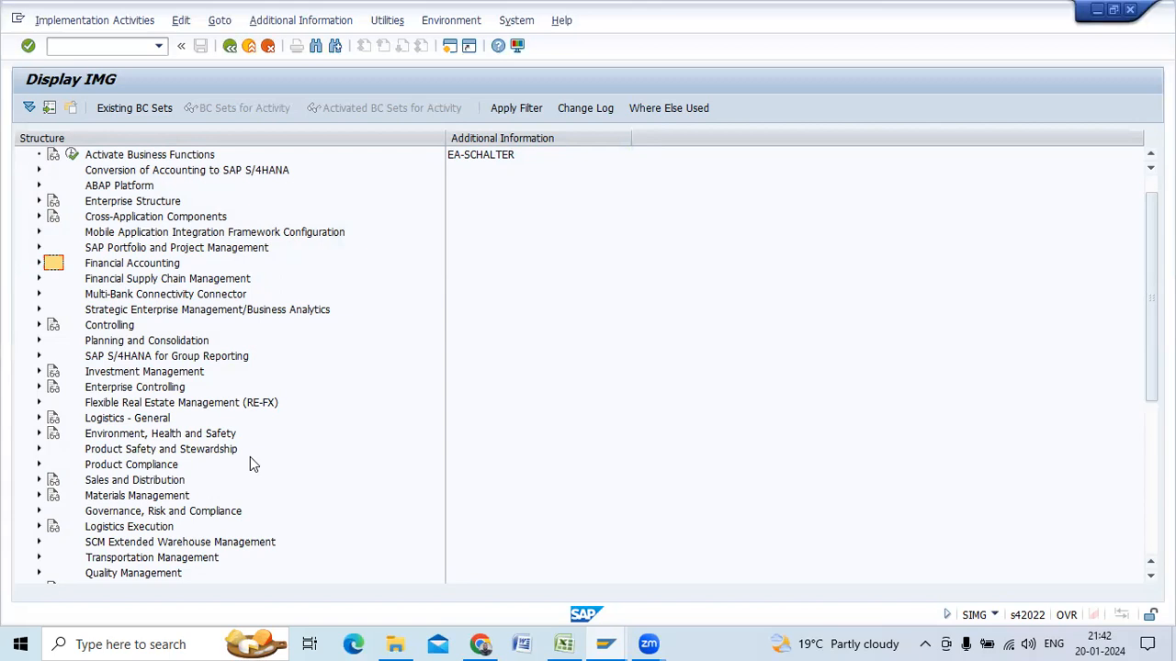
- Search the IMG for "global parameter" and jump to the Maintain Global Parameters hit
key("ctrl+f")
type("g1obal parameter")
key("Return")
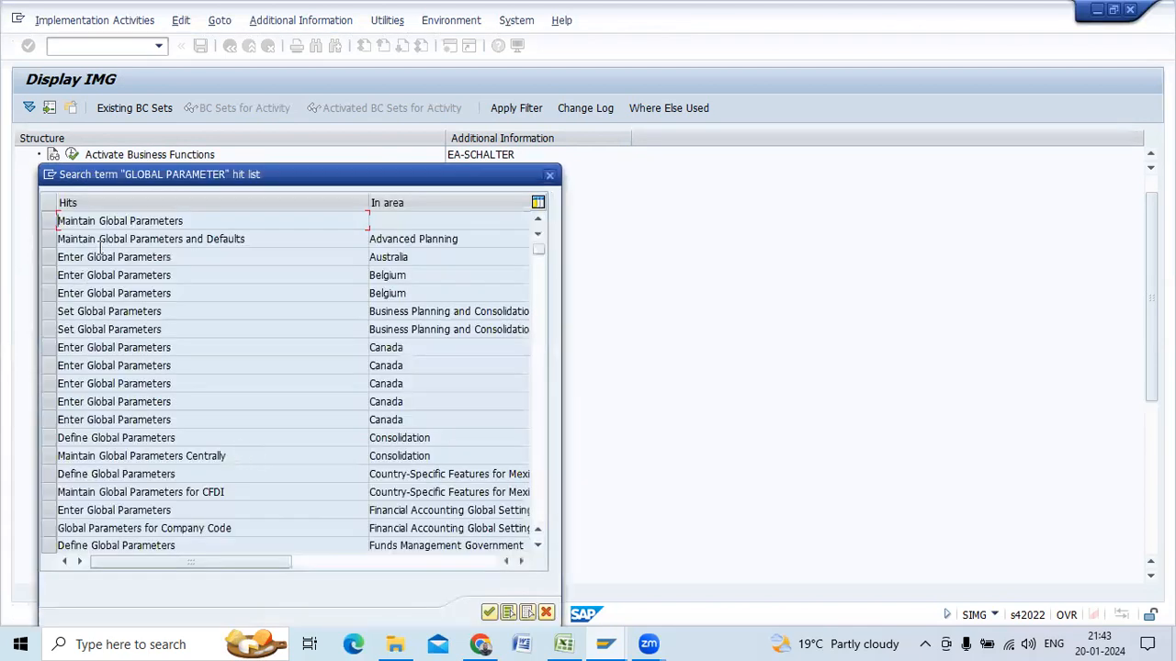
left_click(108, 222)
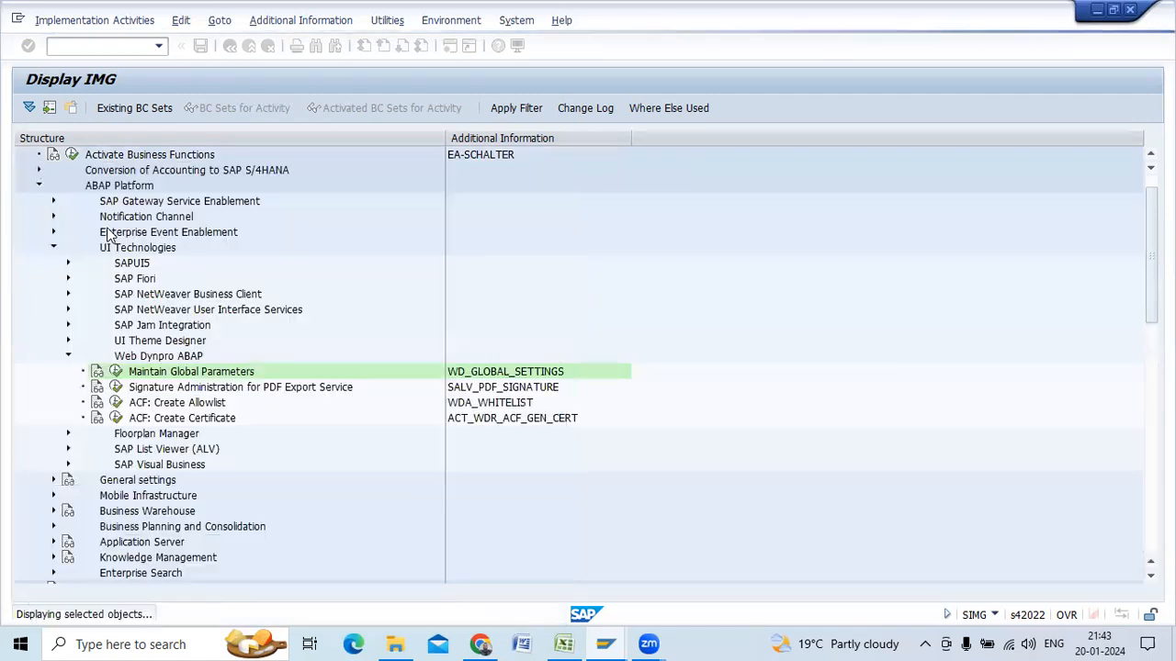
- Try to execute Maintain Global Parameters, allowing browser access, and close the browser window
left_click(114, 372)
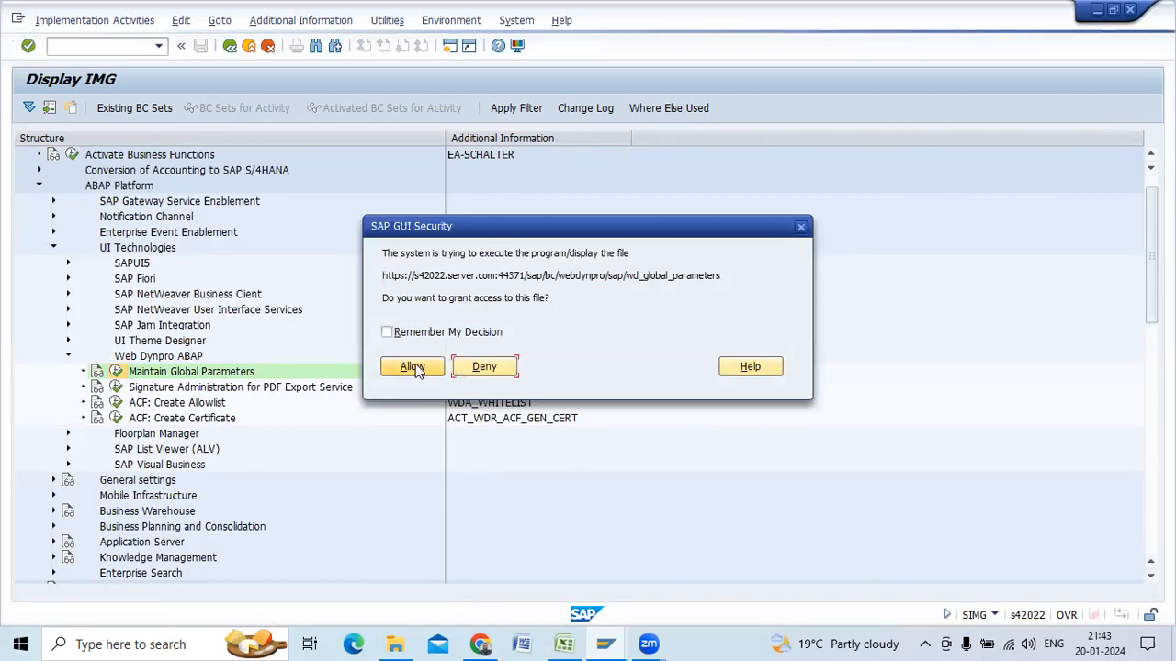
left_click(415, 365)
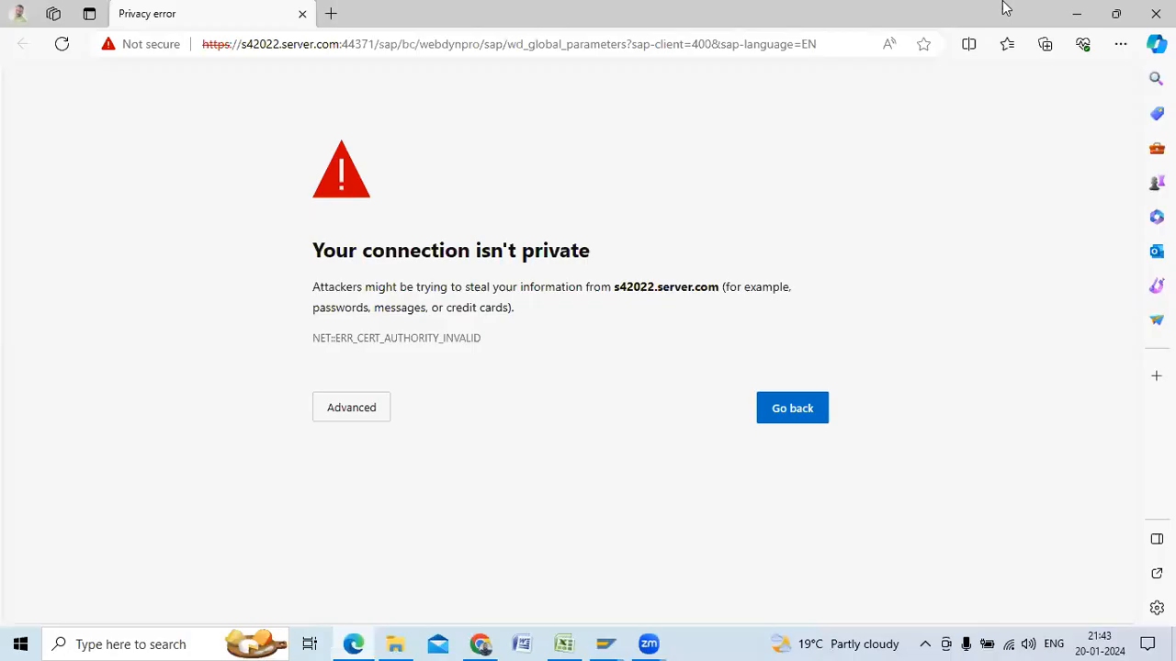
left_click(1156, 13)
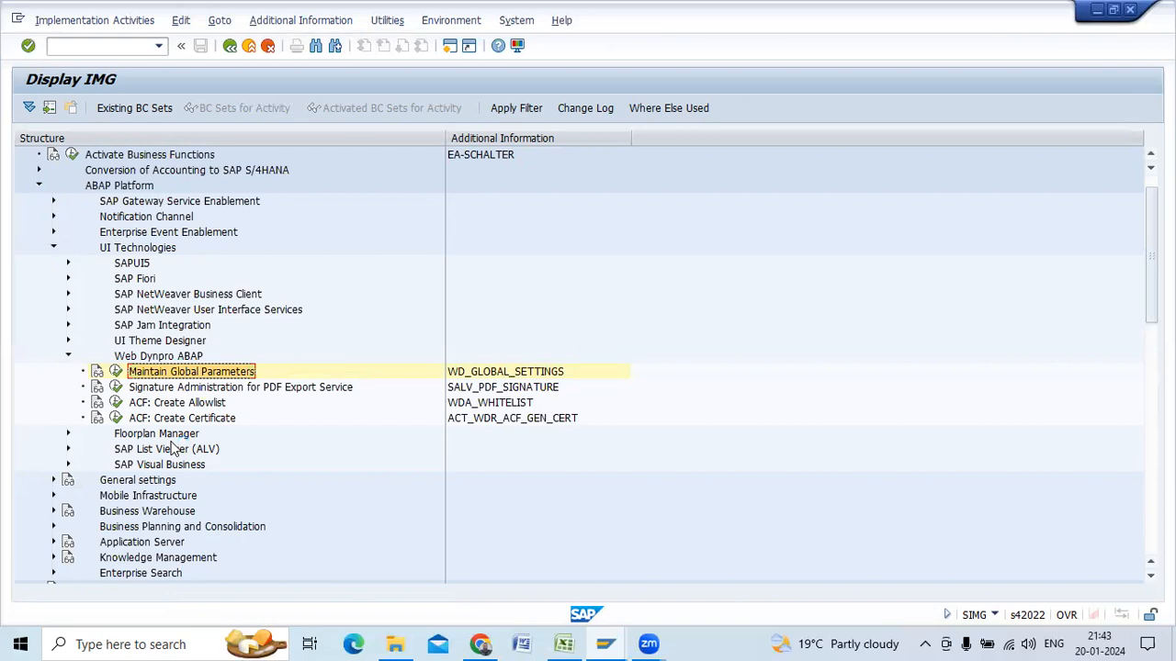
- Collapse ABAP Platform and expand Financial Accounting down to Global Parameters for Company Code
left_click(52, 249)
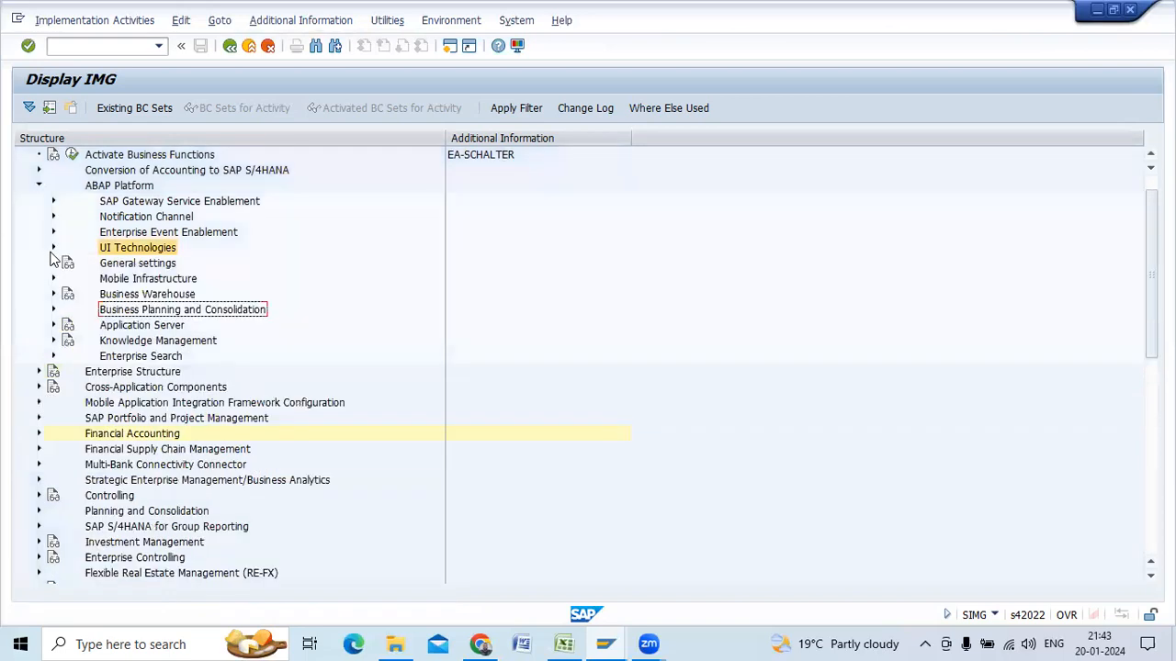
left_click(39, 187)
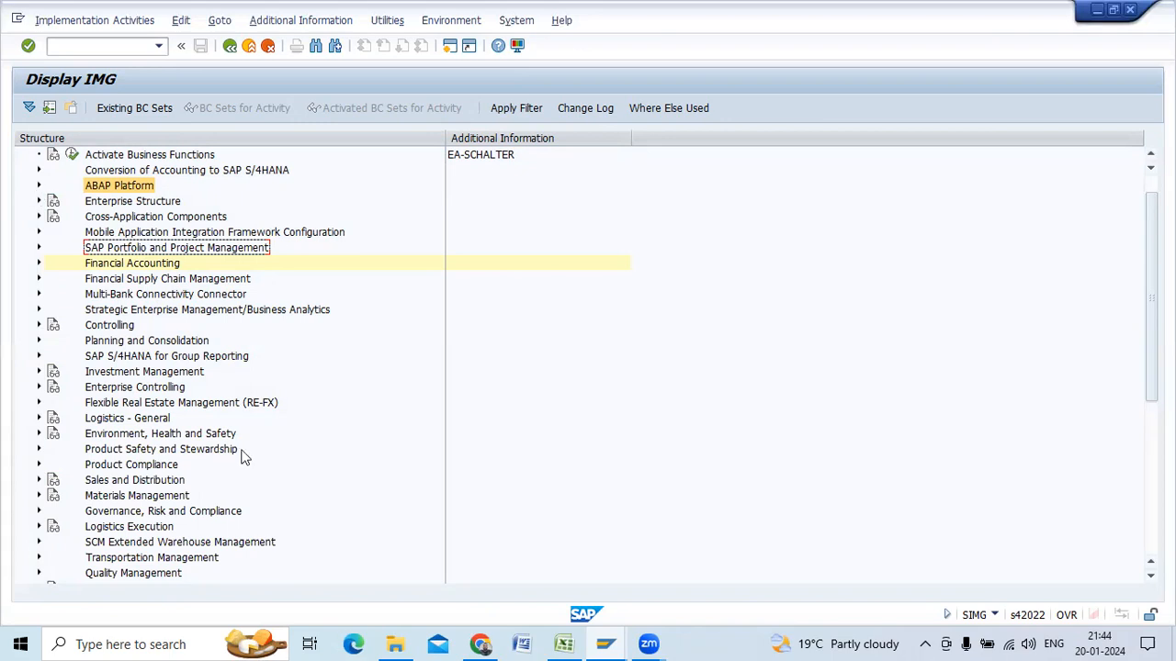
scroll(246, 451, "up", 1)
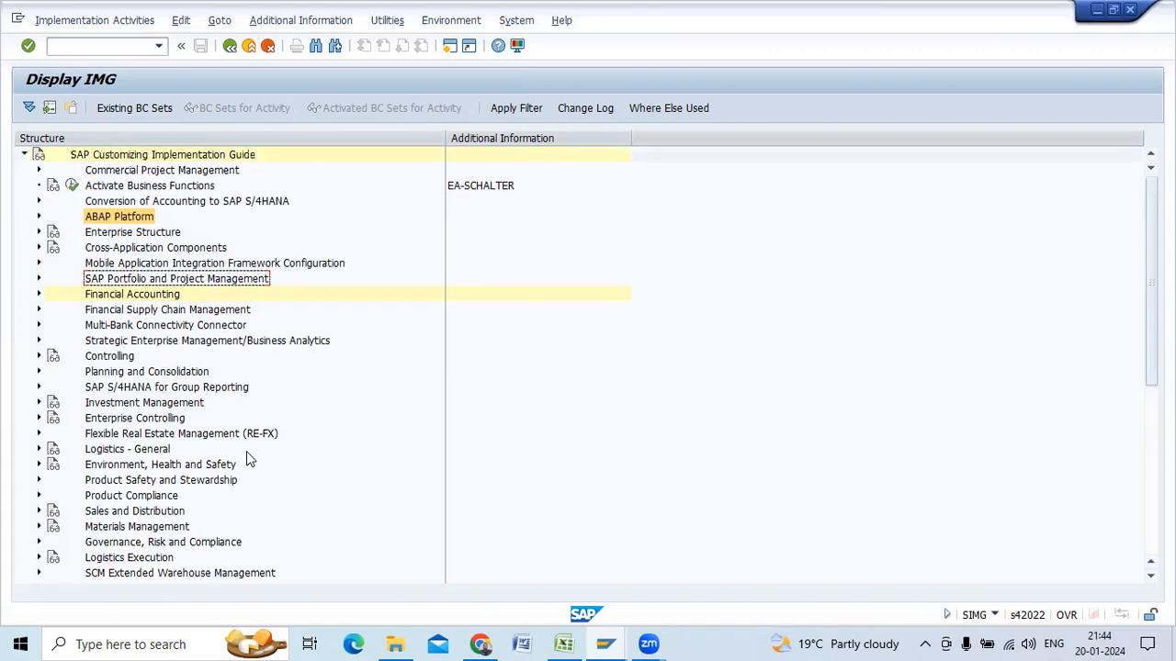
left_click(40, 295)
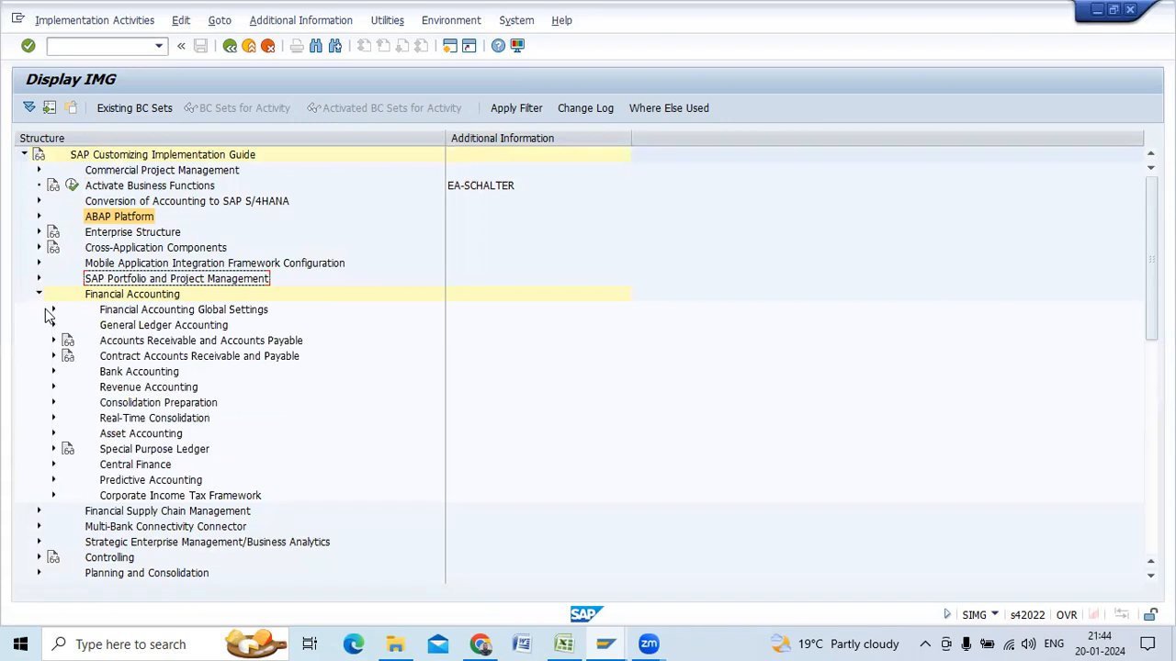
left_click(53, 310)
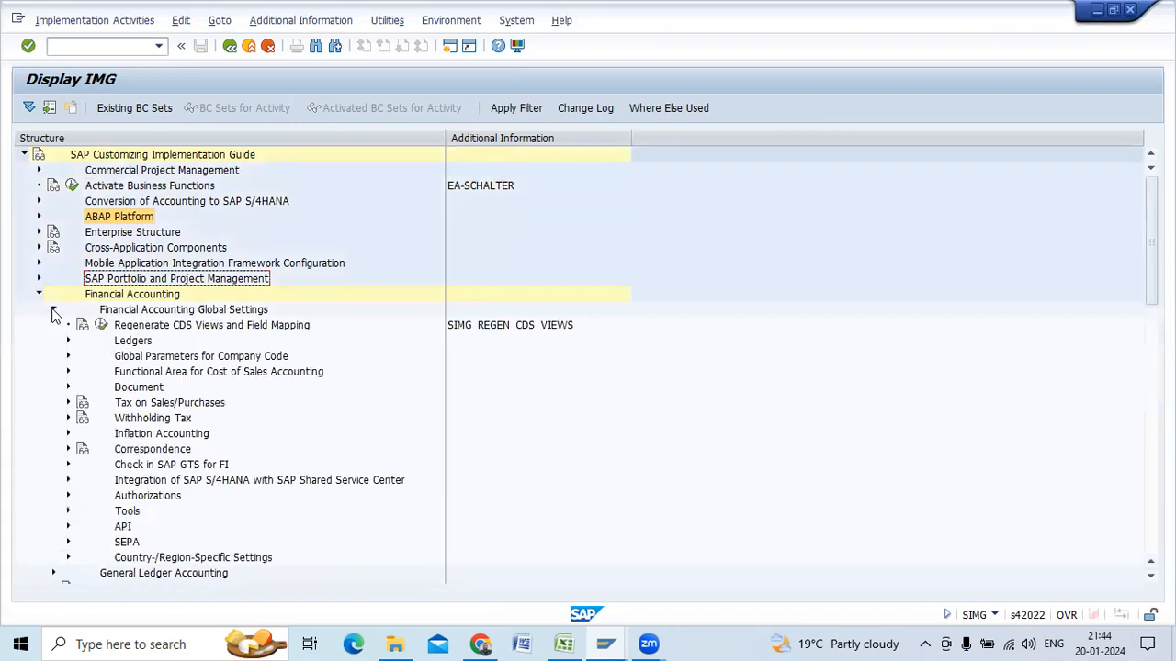
left_click(67, 357)
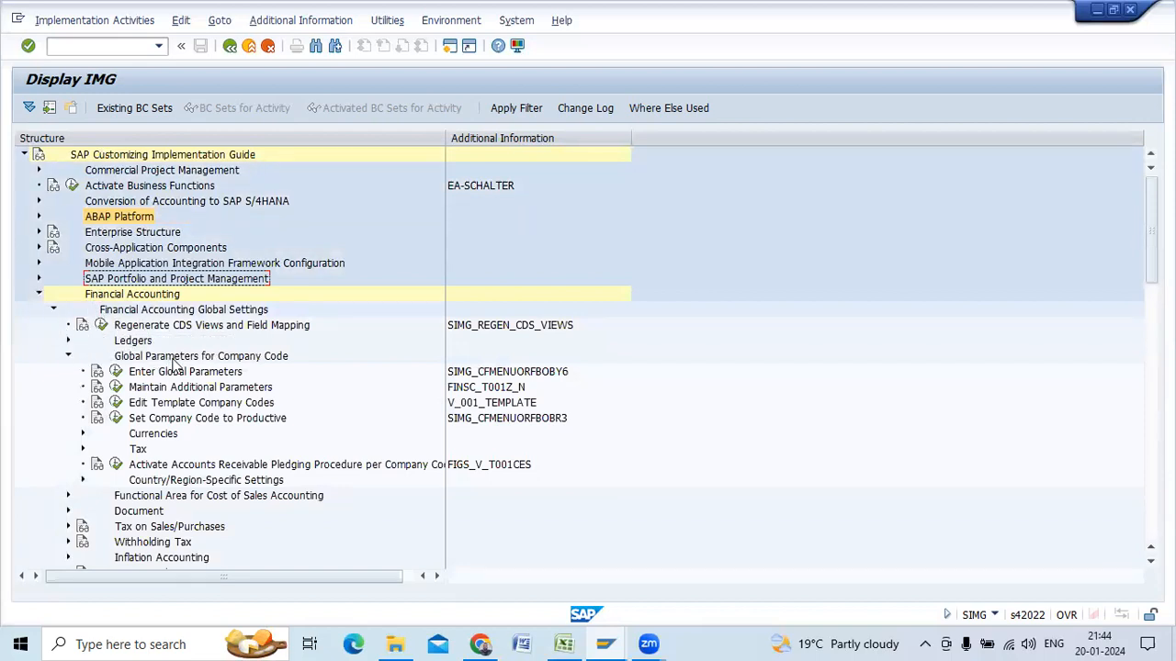
- Open Enter Global Parameters and position the company code list on Q200
left_click(115, 372)
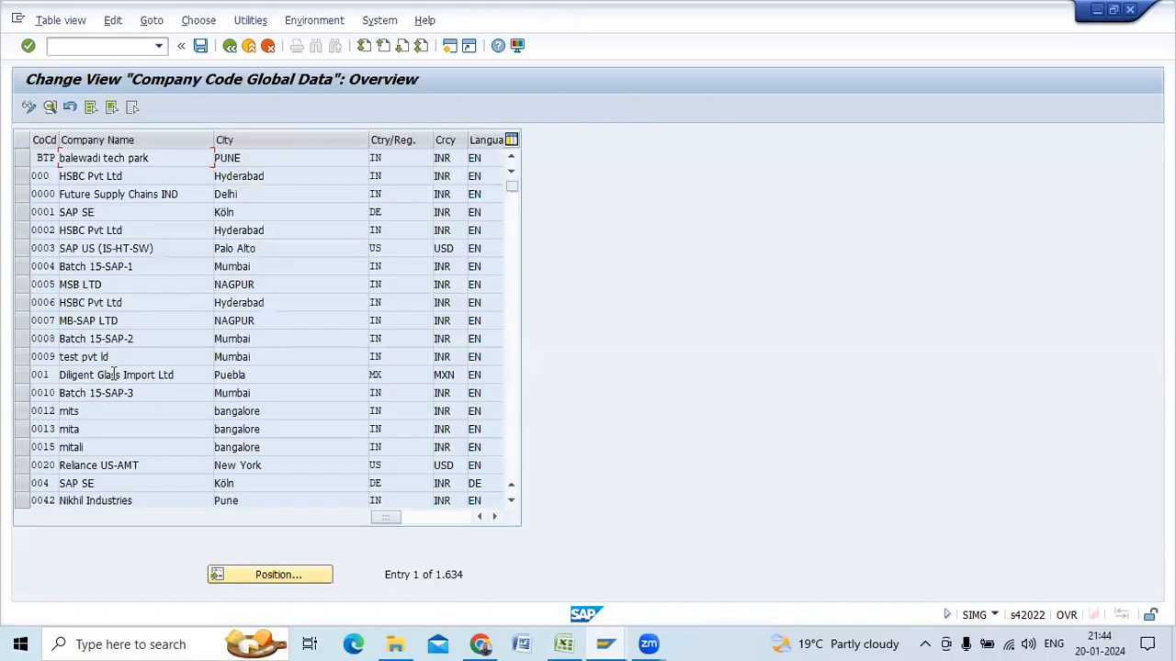
left_click(269, 576)
type("1200")
key("Return")
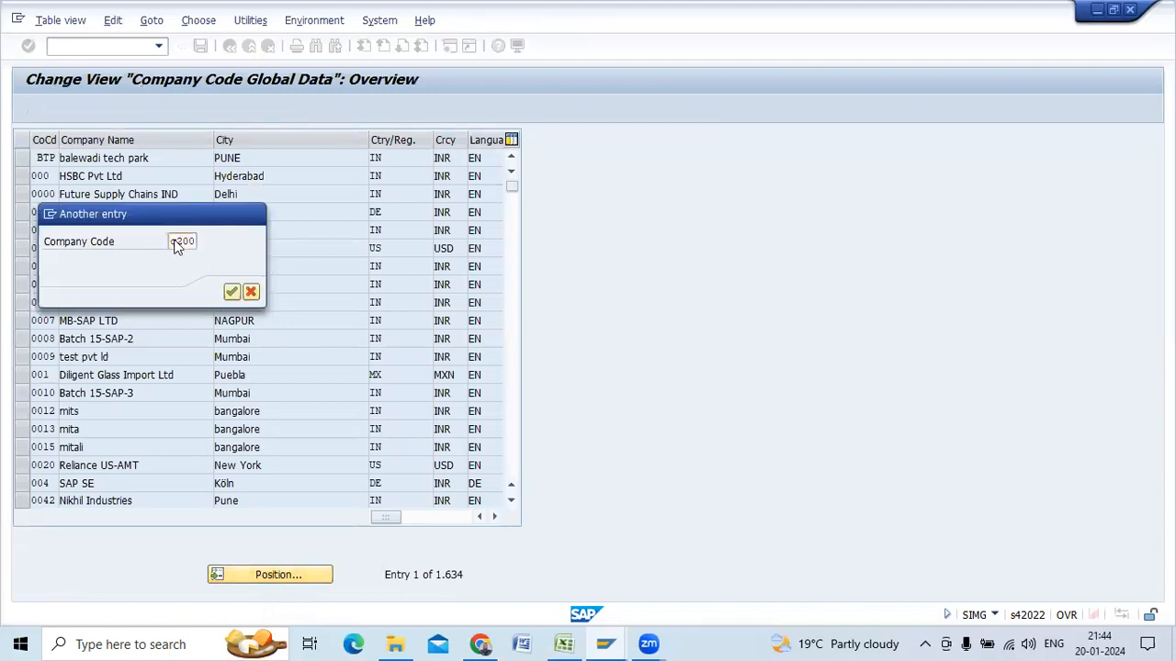
- Open company code Q200's details, enable Negative Postings Permitted, and save
double_click(121, 158)
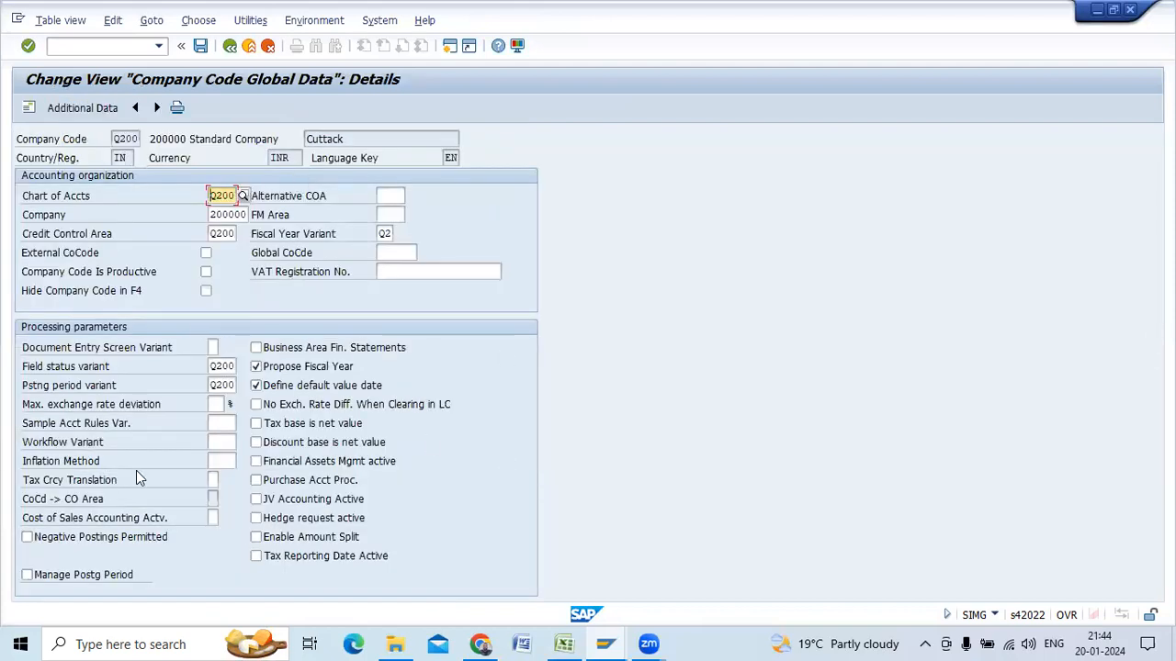
left_click(27, 537)
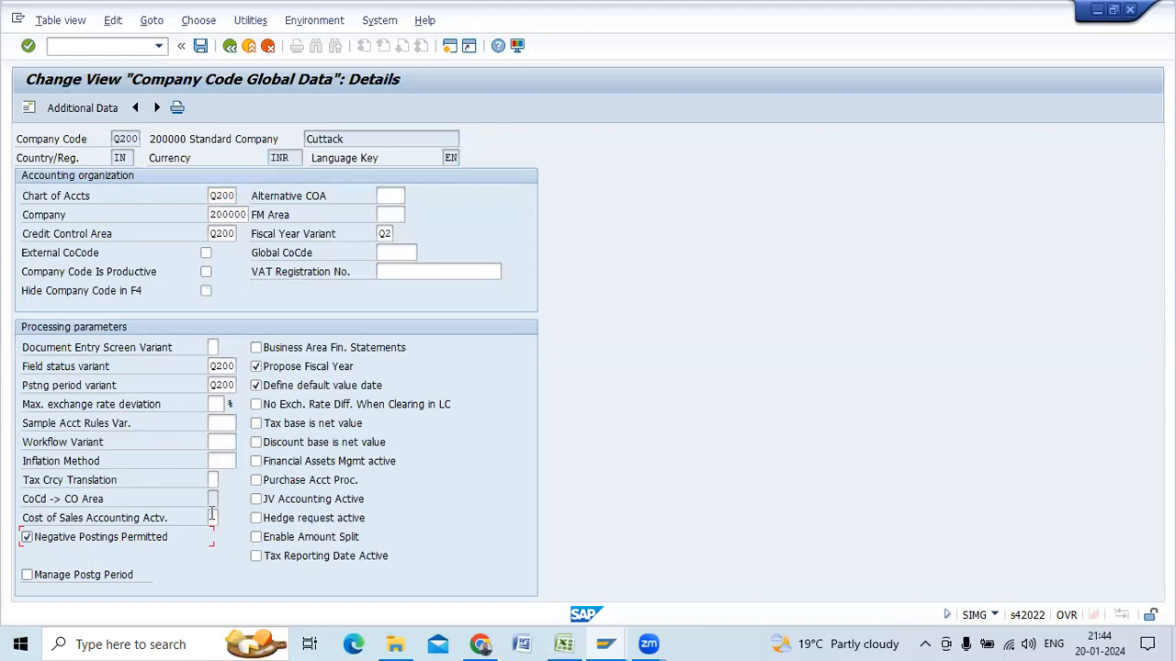
left_click(200, 46)
left_click(253, 273)
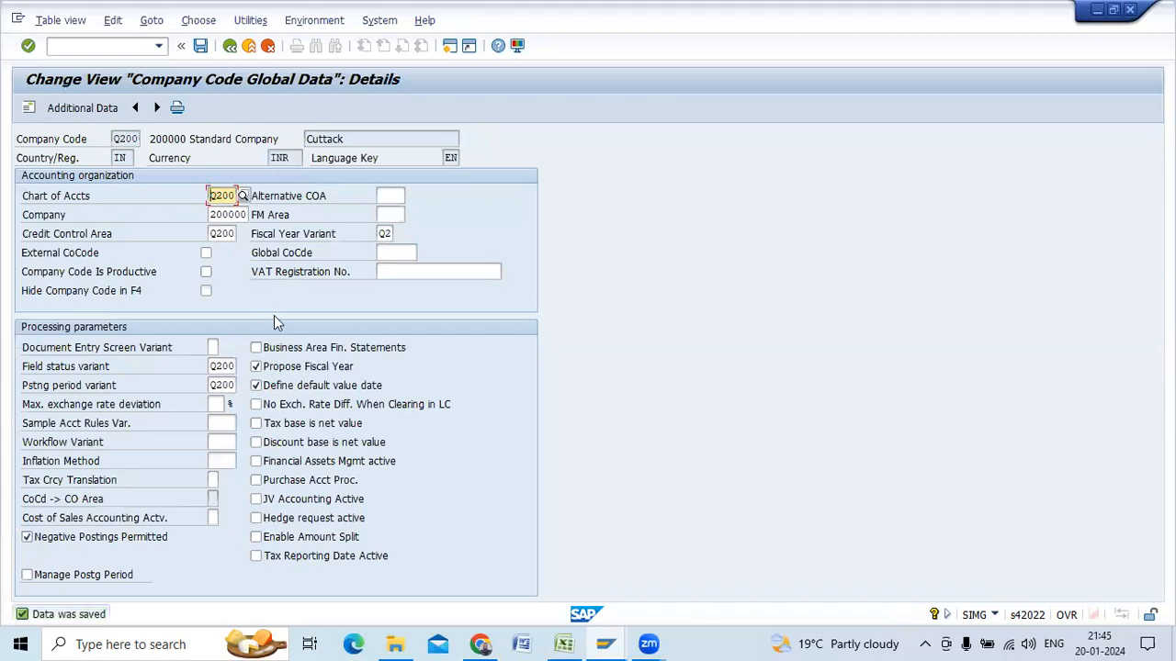
- Return to the IMG and collapse Global Parameters for Company Code, Financial Accounting Global Settings and Financial Accounting
left_click(229, 45)
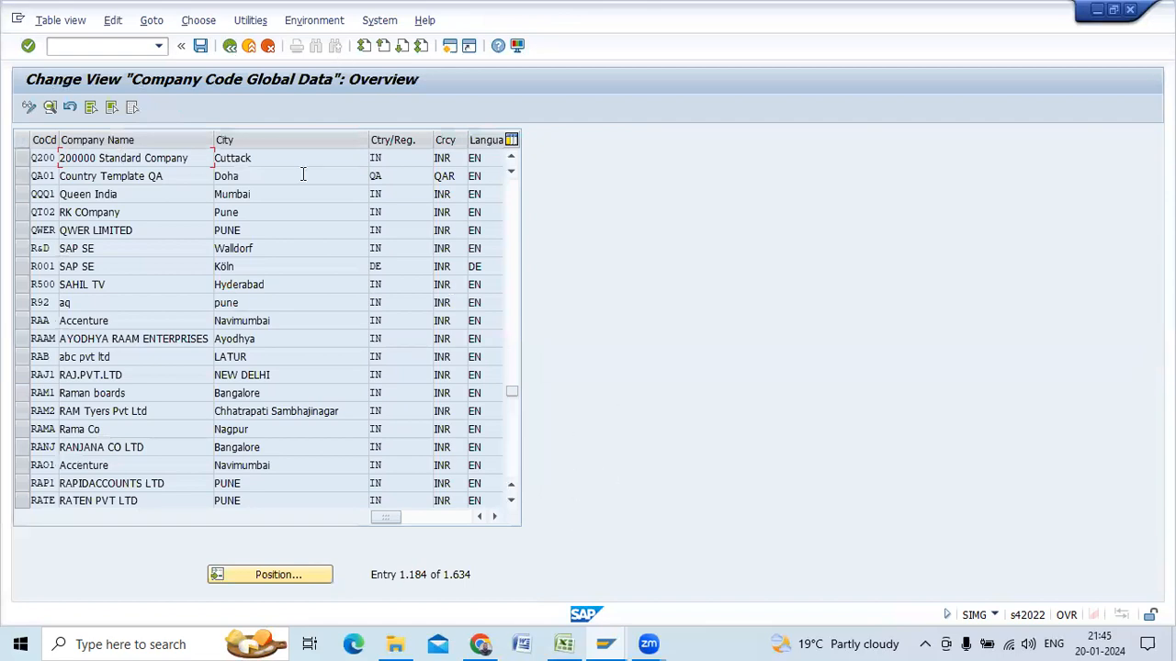
left_click(229, 45)
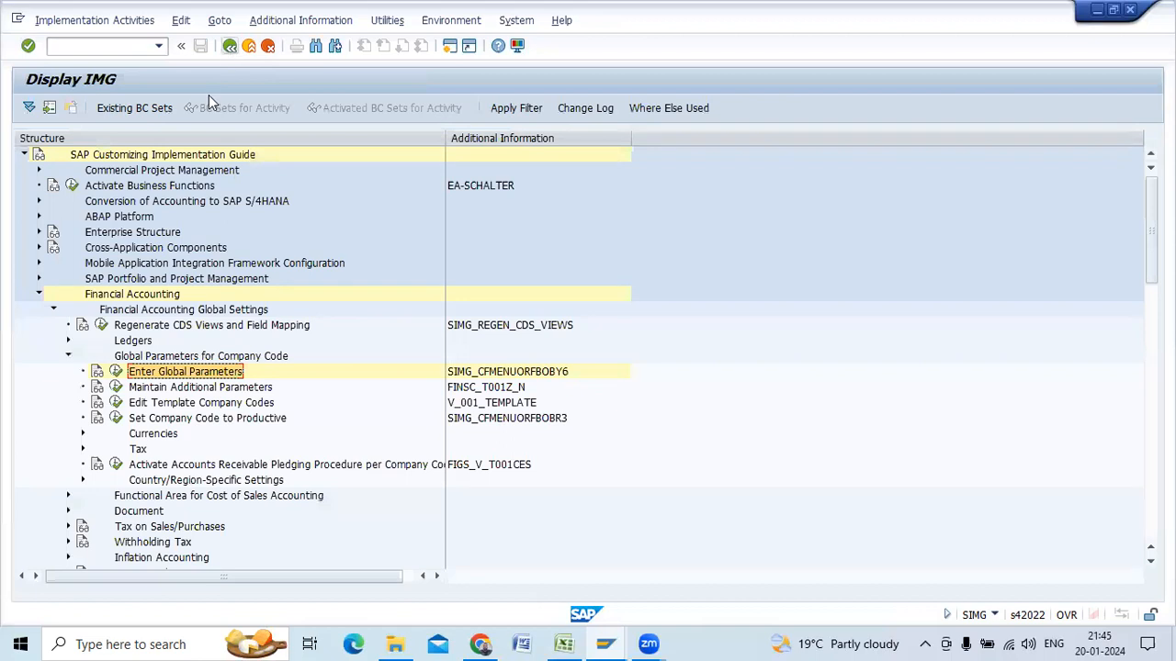
left_click(68, 356)
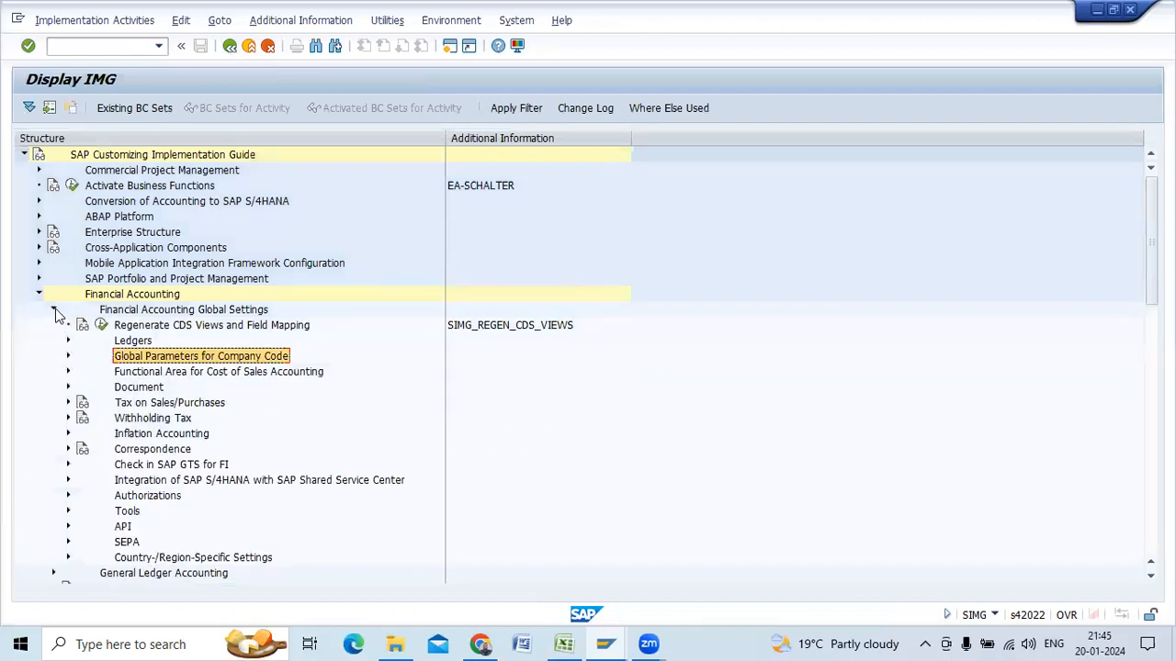
left_click(54, 311)
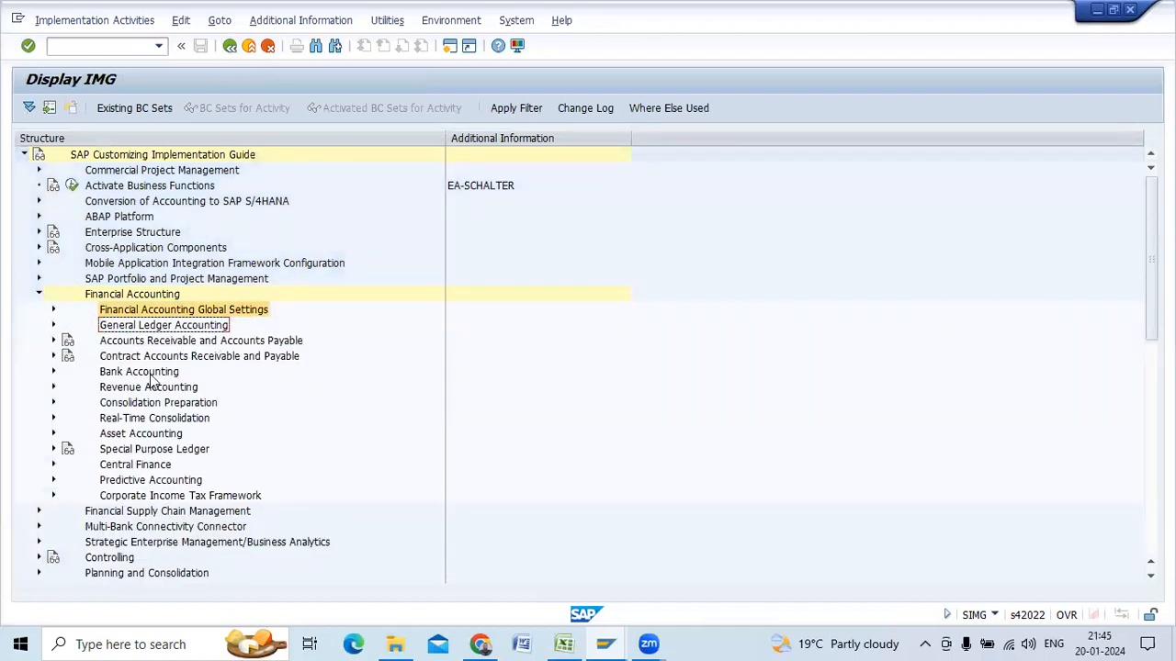
left_click(38, 295)
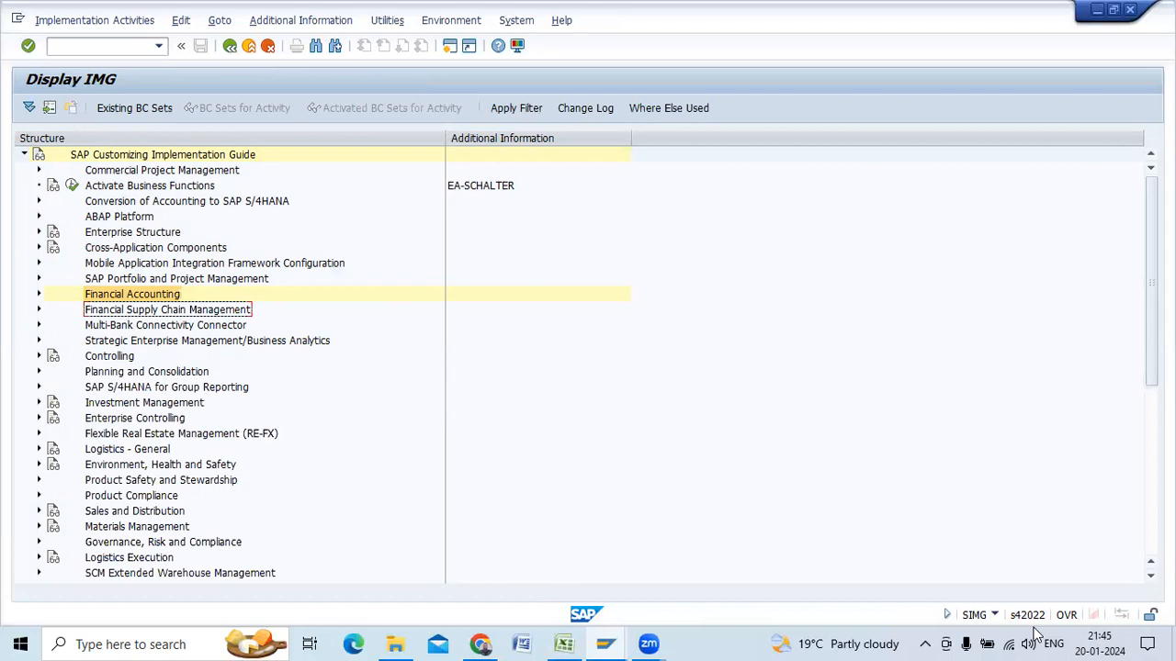
left_click(1121, 561)
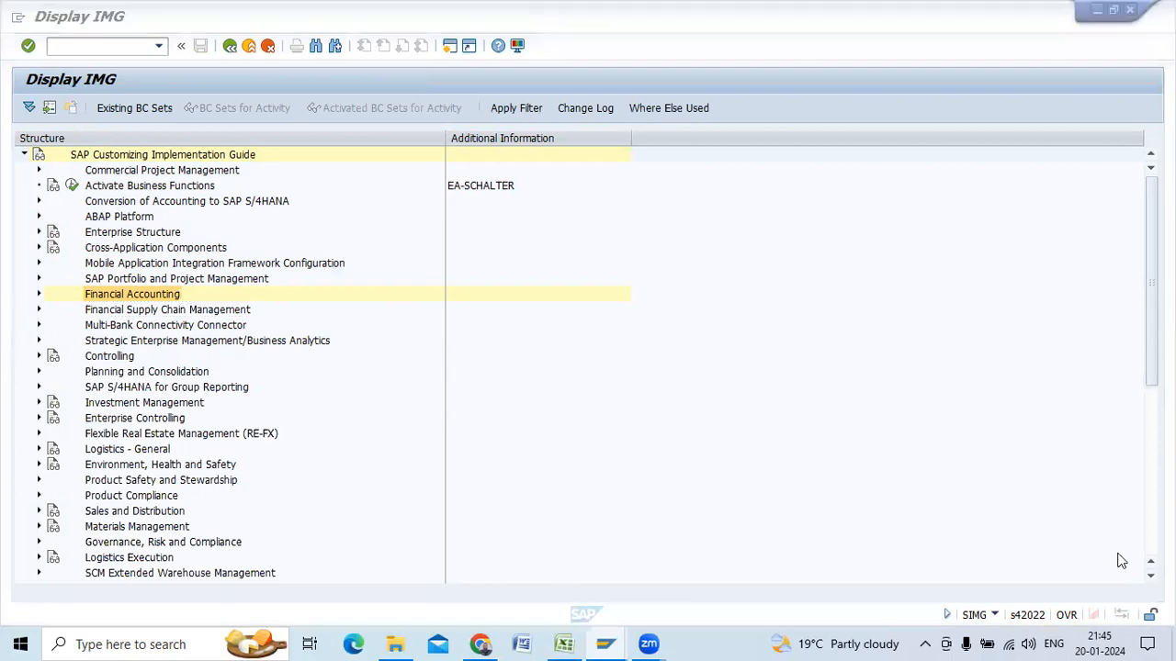